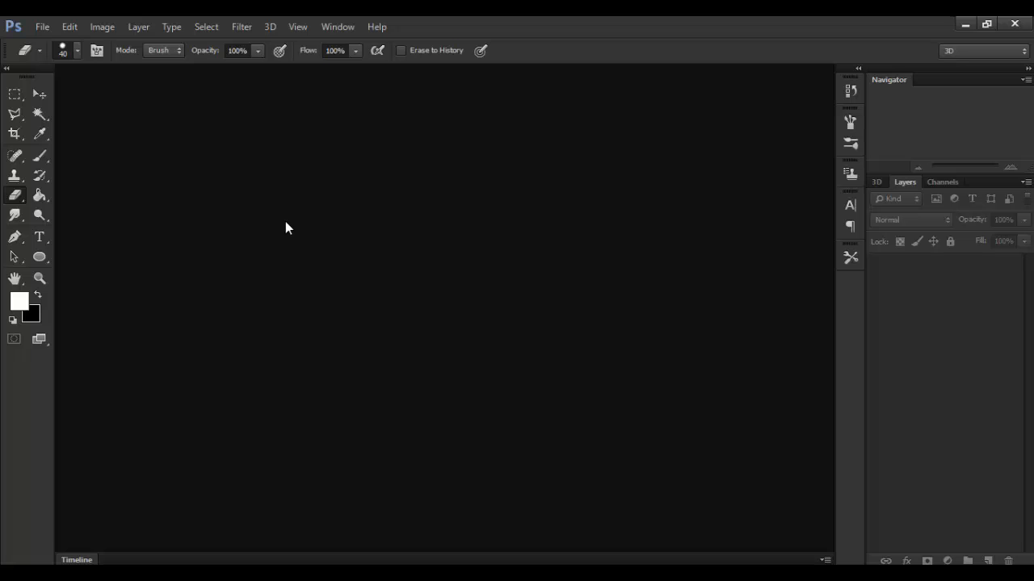
# - Create a new blank document with a white background
pyautogui.click(16, 238)
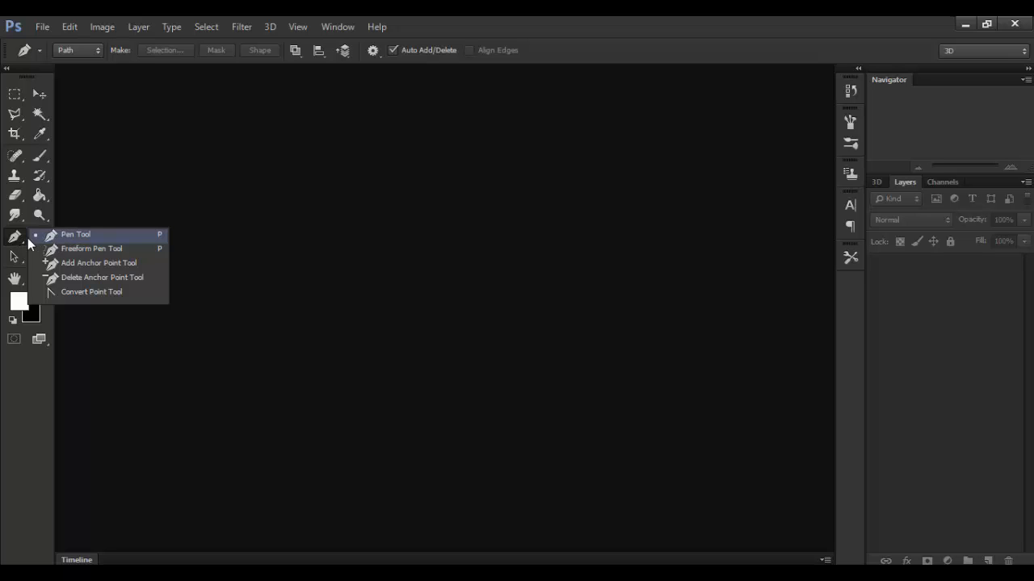
pyautogui.click(13, 237)
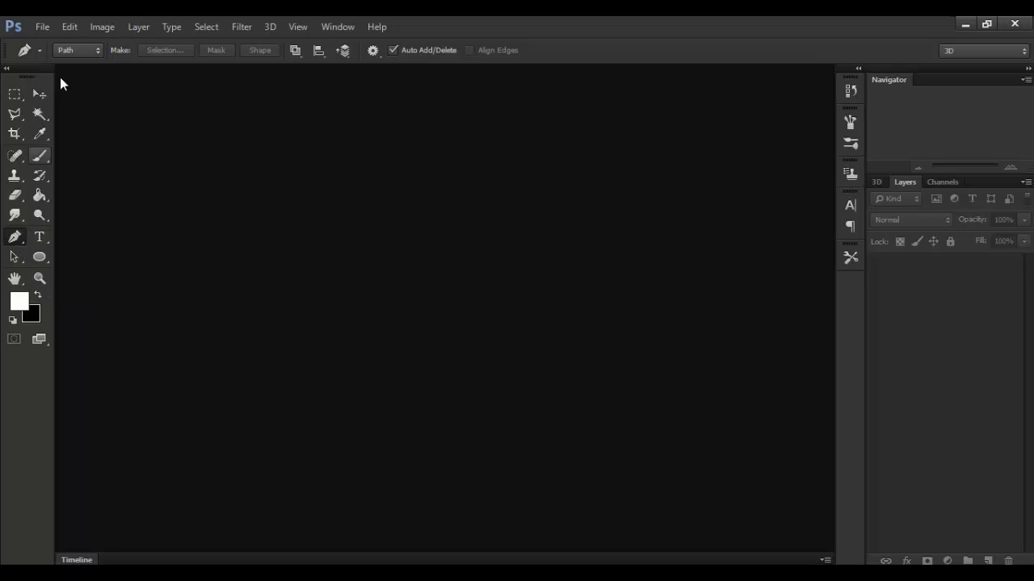
pyautogui.click(44, 31)
pyautogui.click(50, 40)
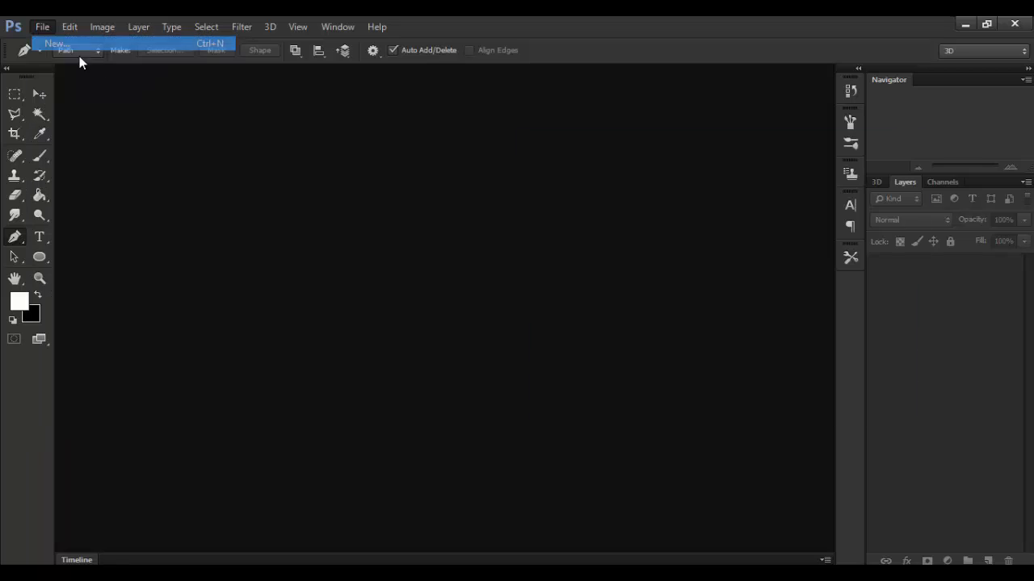
pyautogui.click(685, 232)
pyautogui.click(676, 254)
pyautogui.click(876, 166)
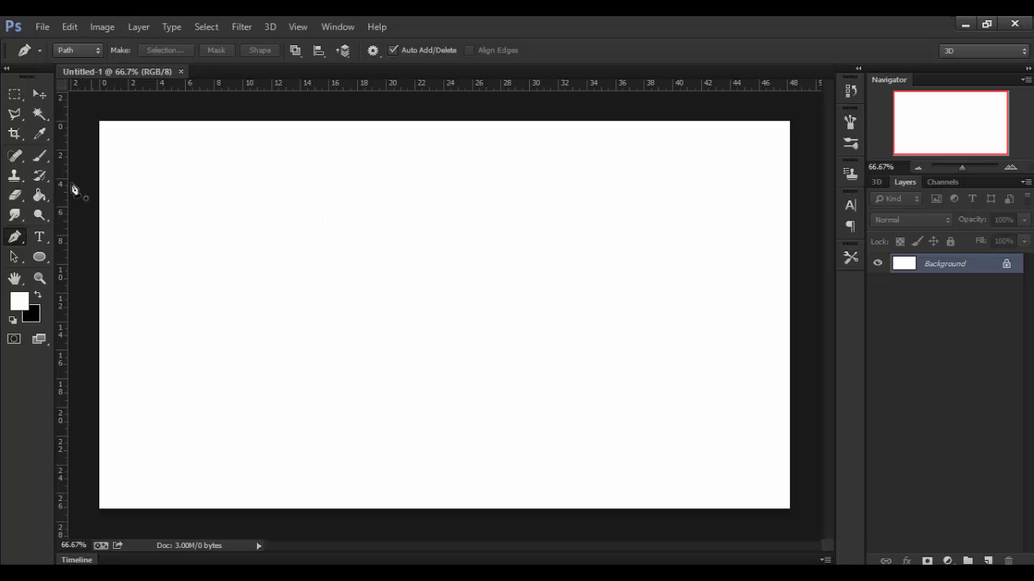
# - Fill the background with black using the Paint Bucket and add a new empty layer above it
pyautogui.click(38, 196)
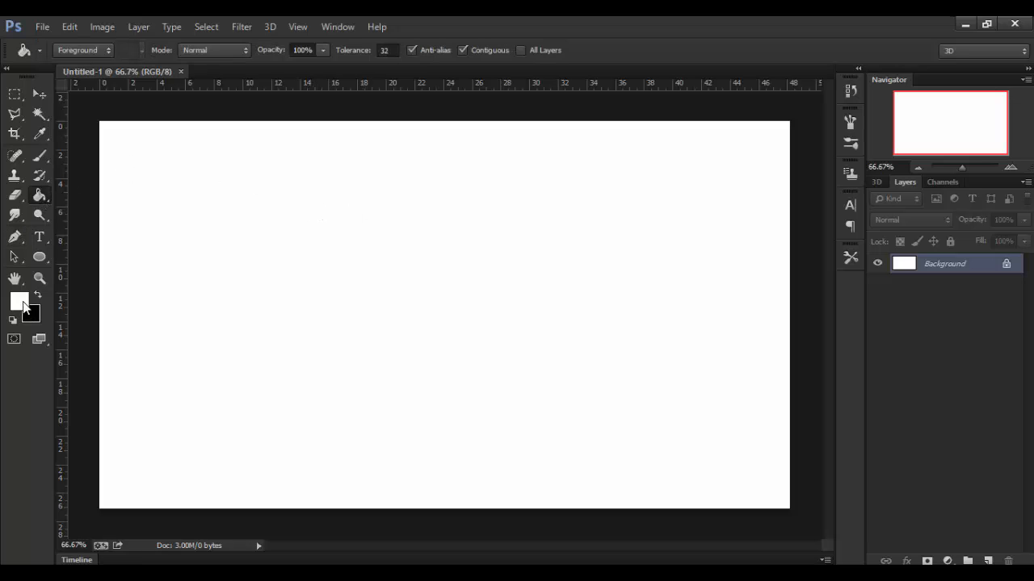
pyautogui.click(38, 297)
pyautogui.click(277, 323)
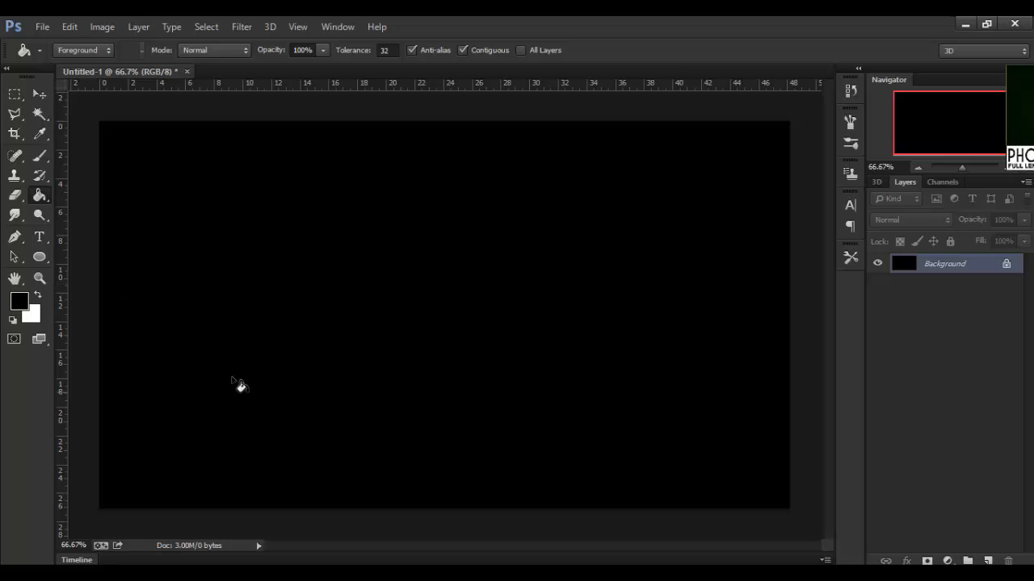
pyautogui.click(988, 561)
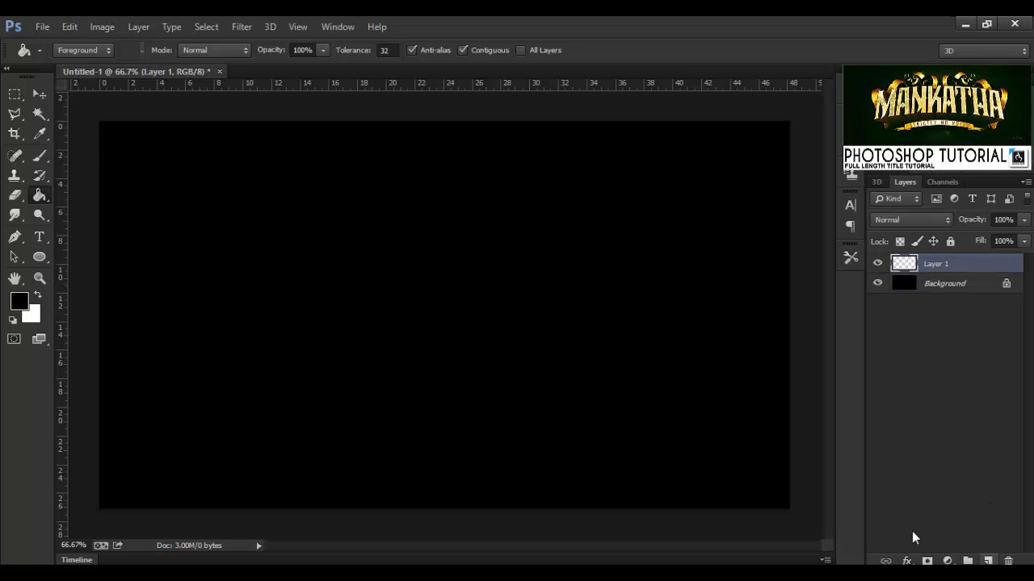
# - Draw a closed S-curved blade path with the Pen tool, running diagonally across the canvas centre and pointed at both ends
pyautogui.click(16, 240)
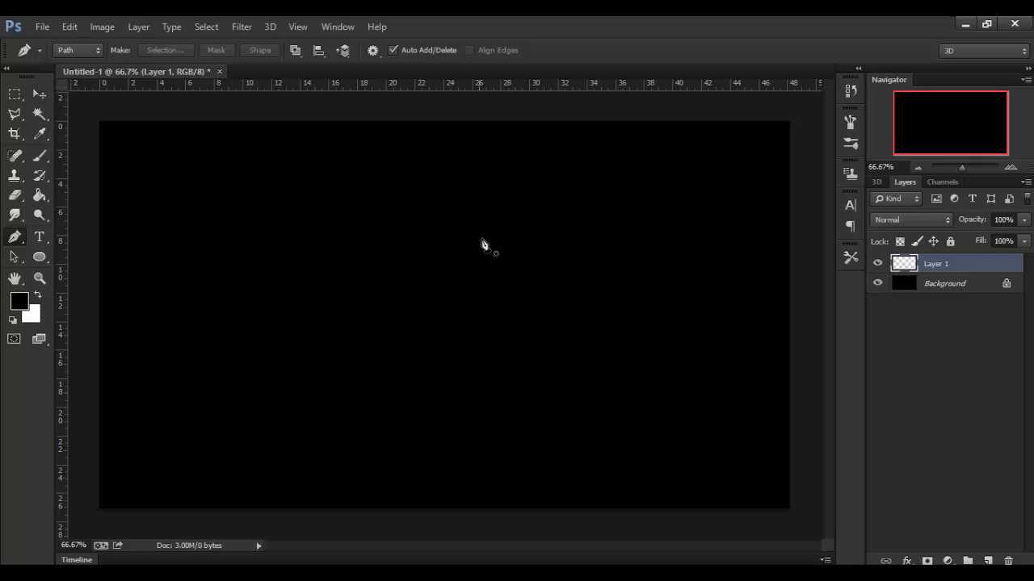
pyautogui.hotkey('ctrl', '+')
pyautogui.hotkey('ctrl', '-')
pyautogui.click(536, 232)
pyautogui.click(582, 202)
pyautogui.moveTo(466, 282); pyautogui.dragTo(435, 343)
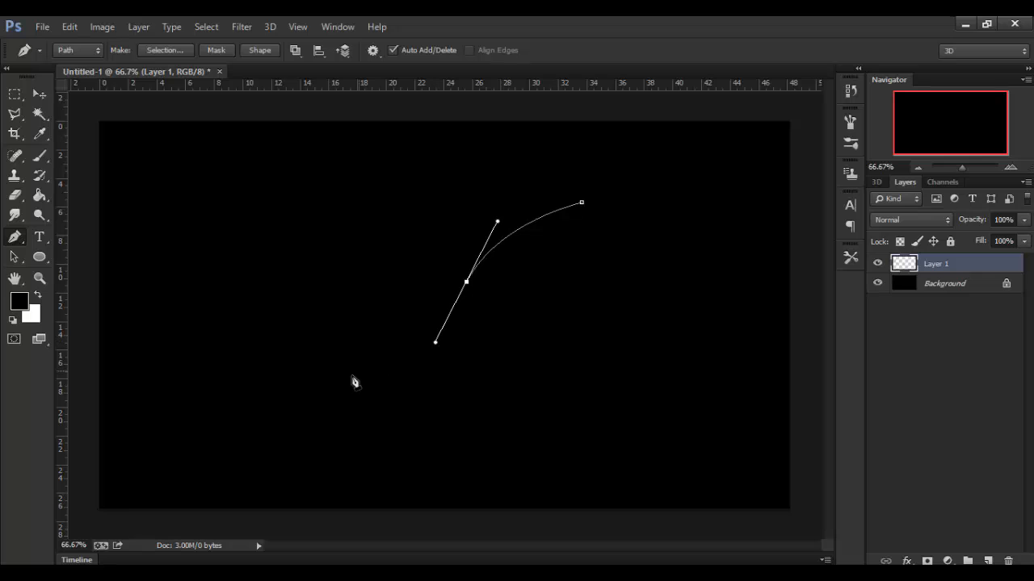
pyautogui.moveTo(322, 385); pyautogui.dragTo(279, 398)
pyautogui.moveTo(421, 282); pyautogui.dragTo(446, 235)
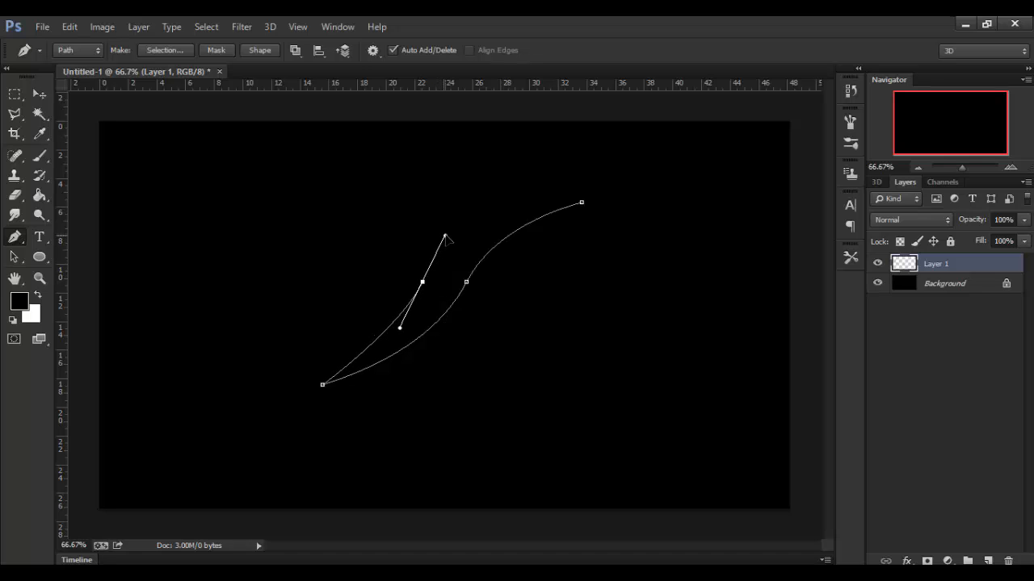
pyautogui.moveTo(581, 202); pyautogui.dragTo(641, 228)
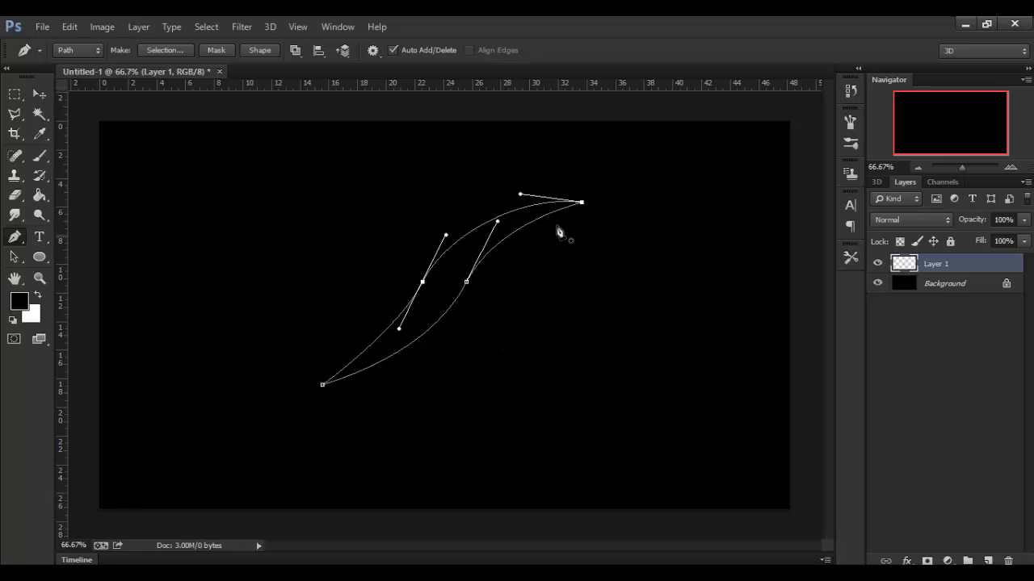
# - Convert the blade path into a new anti-aliased selection with a feather radius of 0 pixels
pyautogui.rightClick(648, 215)
pyautogui.click(702, 270)
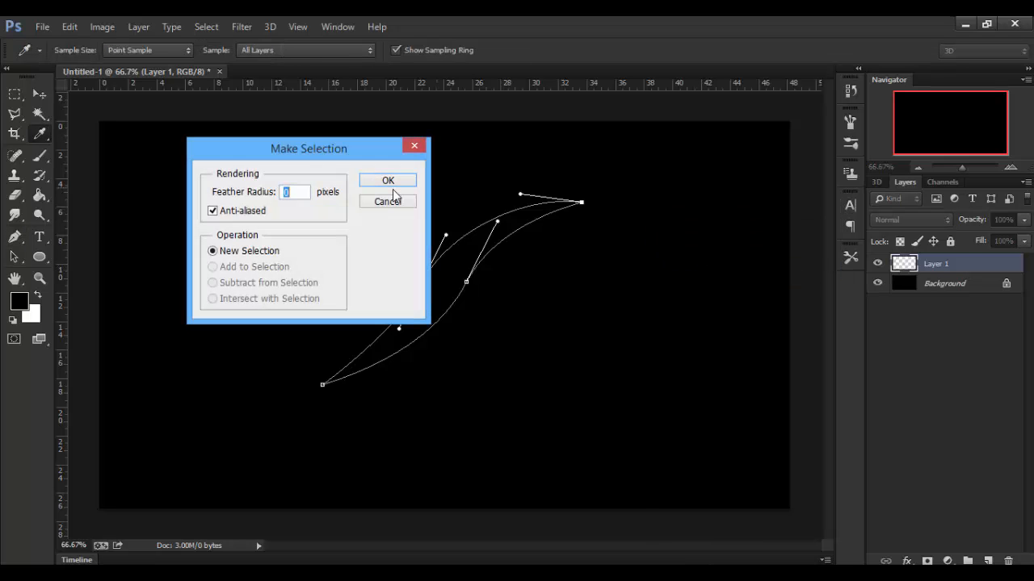
pyautogui.click(391, 182)
# - Paint the blade selection solid white with a 175 px brush and clear the selection
pyautogui.click(40, 156)
pyautogui.click(40, 296)
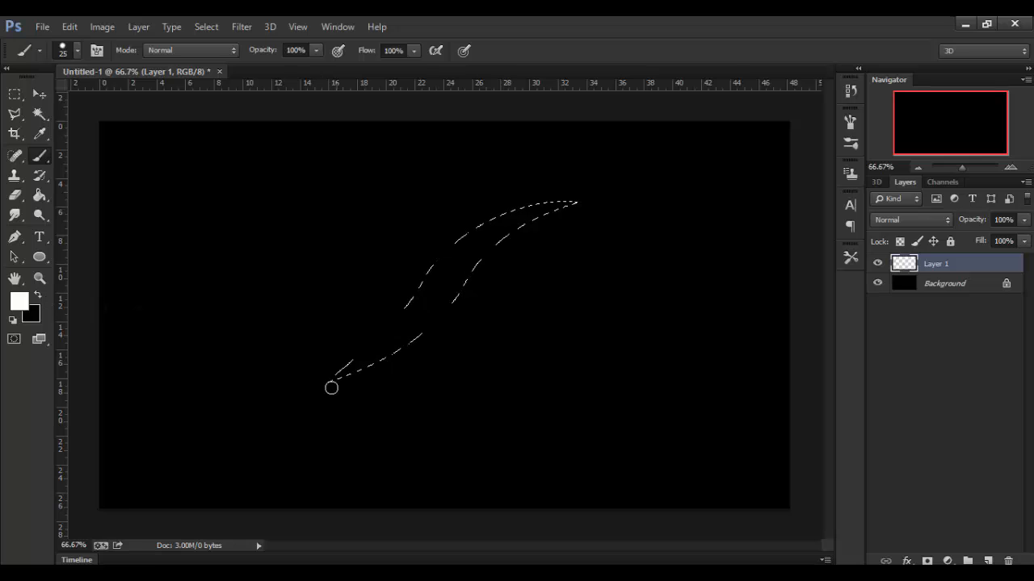
pyautogui.press(']')
pyautogui.press(']')
pyautogui.press(']')
pyautogui.press(']')
pyautogui.press(']')
pyautogui.press(']')
pyautogui.press(']')
pyautogui.press(']')
pyautogui.moveTo(327, 387); pyautogui.dragTo(617, 180)
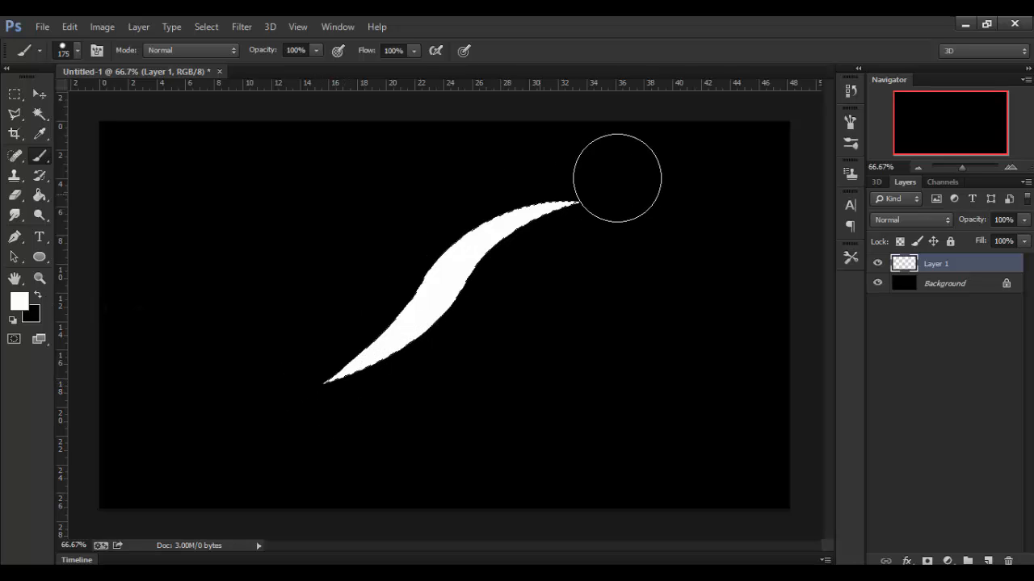
pyautogui.press(']')
pyautogui.press(']')
pyautogui.press(']')
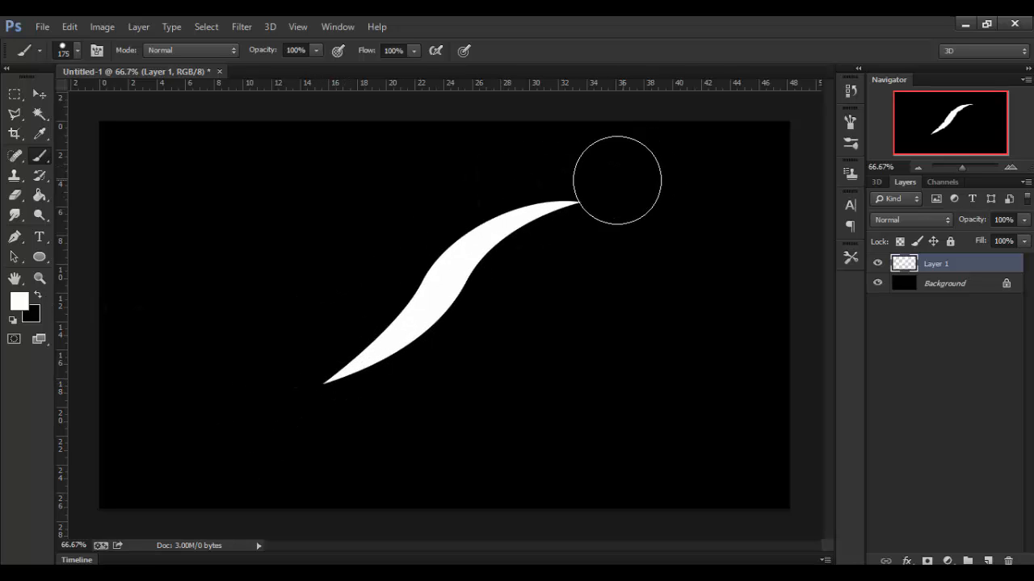
# - On a new layer, start a Pen path above the blade's left side, curving down across it to a blunt tip at the right
pyautogui.click(990, 560)
pyautogui.press('p')
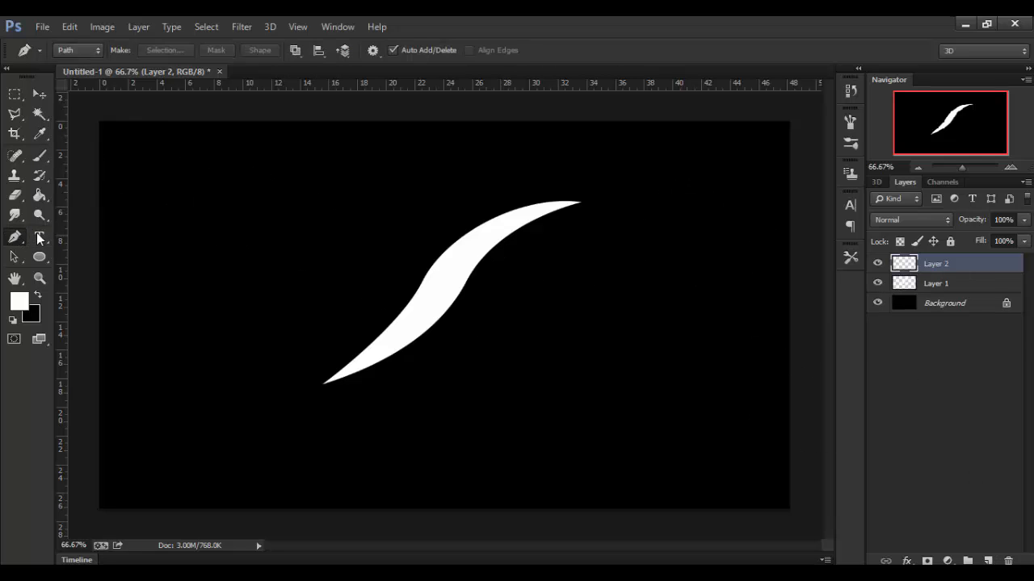
pyautogui.click(384, 185)
pyautogui.moveTo(545, 276); pyautogui.dragTo(594, 357)
pyautogui.hotkey('ctrl', 'z')
pyautogui.moveTo(535, 282)
pyautogui.mouseDown()
pyautogui.moveTo(576, 349)
pyautogui.moveTo(544, 296)
pyautogui.mouseUp()
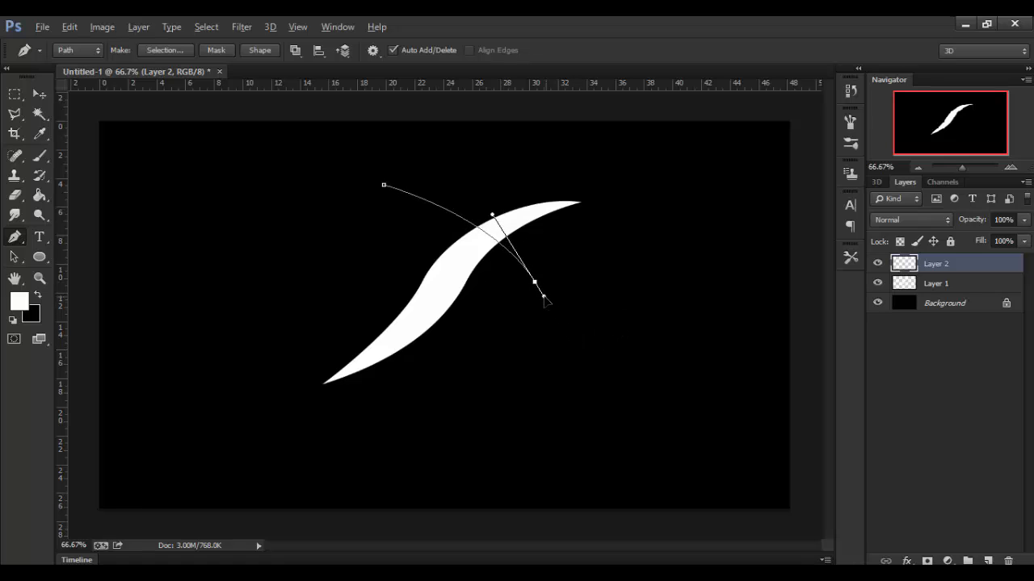
pyautogui.click(587, 304)
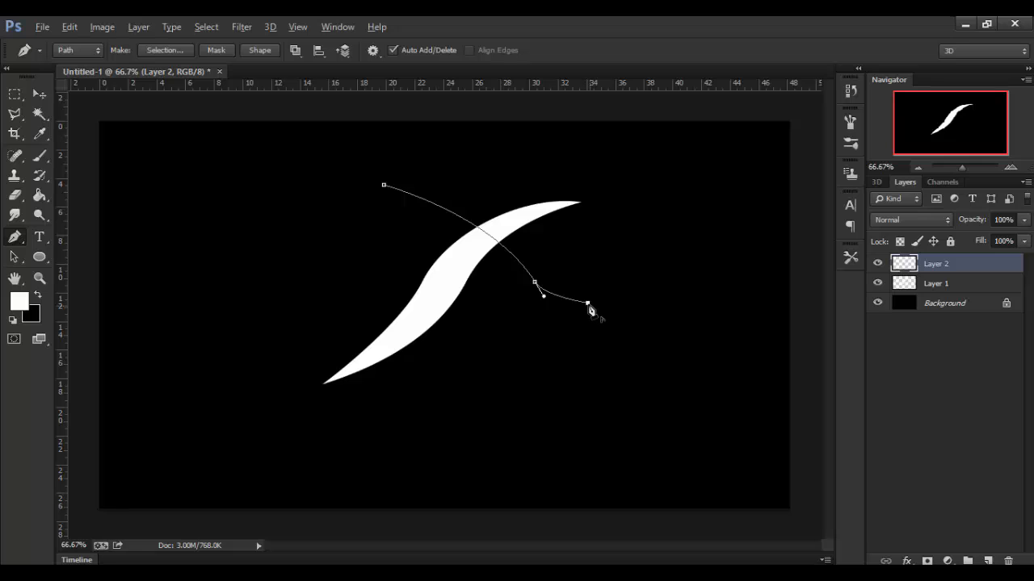
pyautogui.moveTo(590, 315); pyautogui.dragTo(585, 318)
# - Complete the second path with a pointed hook below the blade and a curved edge back to its starting point
pyautogui.moveTo(447, 406); pyautogui.dragTo(364, 412)
pyautogui.keyDown('alt'); pyautogui.click(447, 405); pyautogui.keyUp('alt')
pyautogui.moveTo(531, 325); pyautogui.dragTo(538, 299)
pyautogui.moveTo(383, 185); pyautogui.dragTo(349, 179)
pyautogui.hotkey('ctrl', 'z')
pyautogui.moveTo(480, 277)
pyautogui.mouseDown()
pyautogui.moveTo(448, 270)
pyautogui.moveTo(469, 264)
pyautogui.mouseUp()
pyautogui.moveTo(384, 186); pyautogui.dragTo(381, 173)
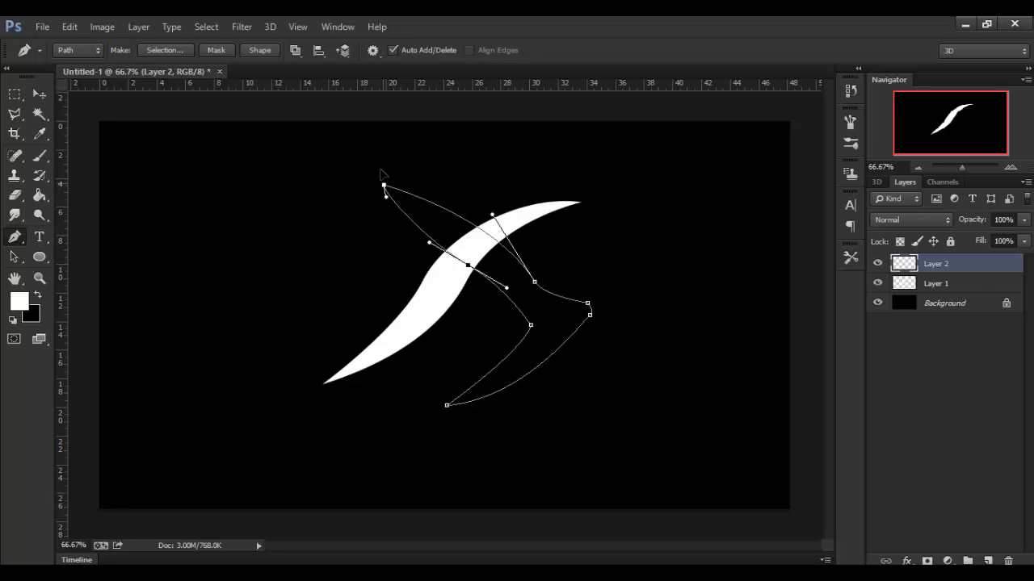
# - Turn the hooked path into a selection, paint it white on Layer 2 and deselect
pyautogui.hotkey('ctrl', 'Return')
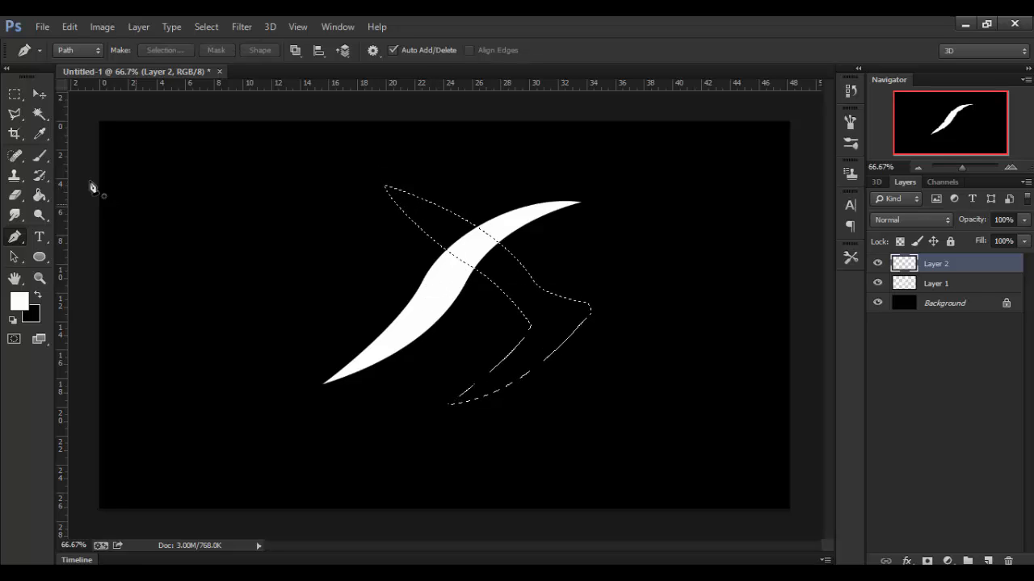
pyautogui.click(39, 159)
pyautogui.moveTo(439, 189)
pyautogui.mouseDown()
pyautogui.moveTo(412, 209)
pyautogui.moveTo(426, 412)
pyautogui.moveTo(383, 367)
pyautogui.mouseUp()
pyautogui.hotkey('ctrl', 'd')
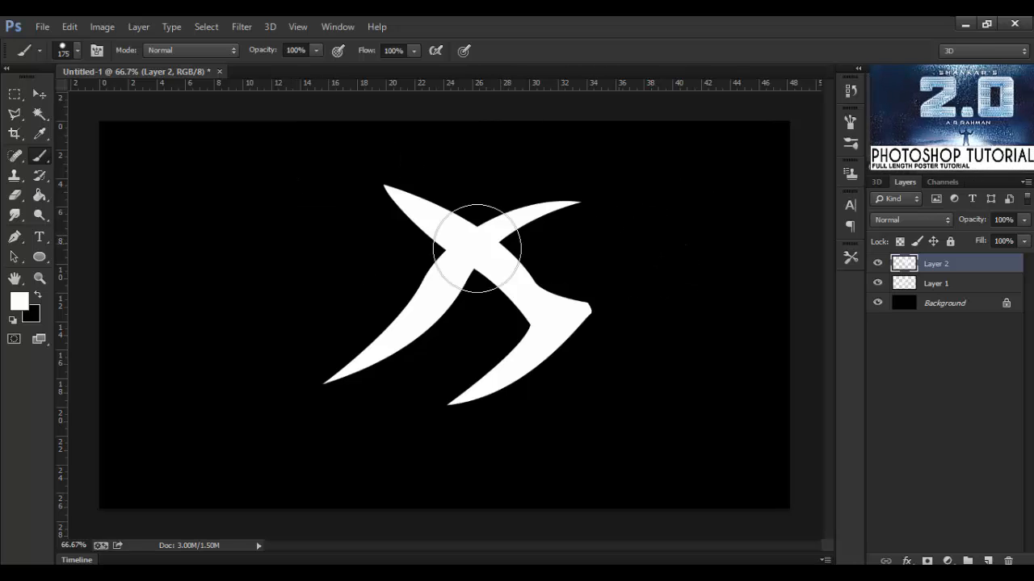
# - Draw a small closed crescent path with the Pen tool across the lower part of the first blade
pyautogui.click(14, 236)
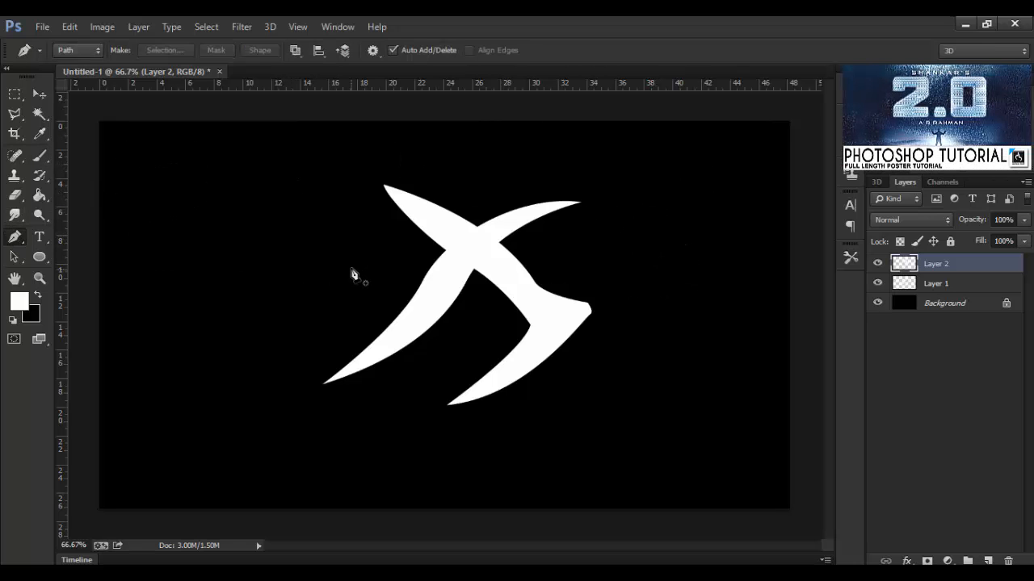
pyautogui.click(353, 267)
pyautogui.moveTo(417, 306)
pyautogui.mouseDown()
pyautogui.moveTo(437, 338)
pyautogui.moveTo(387, 328)
pyautogui.moveTo(396, 322)
pyautogui.mouseUp()
pyautogui.hotkey('ctrl', 'z')
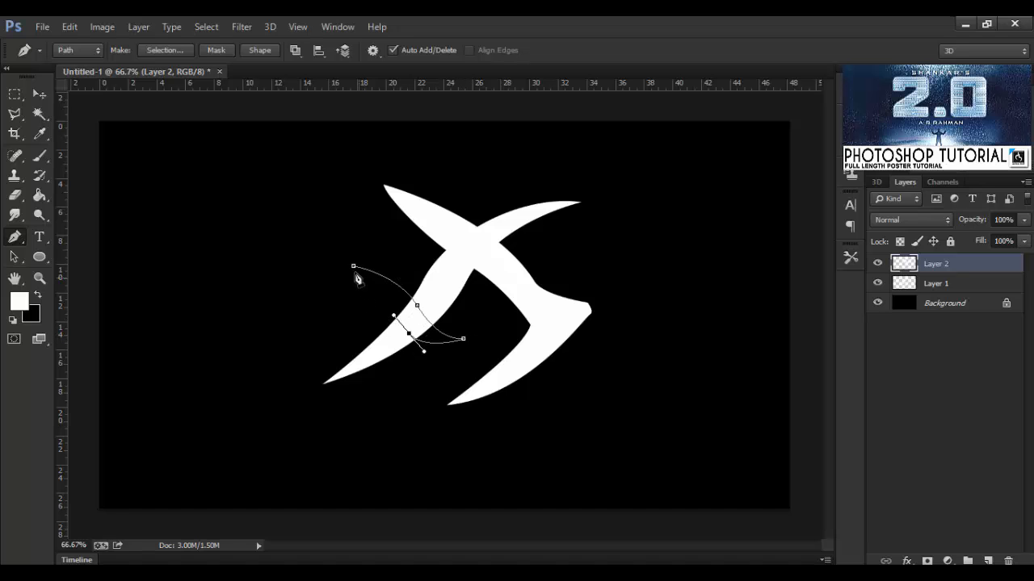
# - Turn the small crescent path into a selection, paint it white and deselect
pyautogui.hotkey('ctrl', 'Return')
pyautogui.press('b')
pyautogui.moveTo(380, 291); pyautogui.dragTo(448, 342)
pyautogui.hotkey('ctrl', 'd')
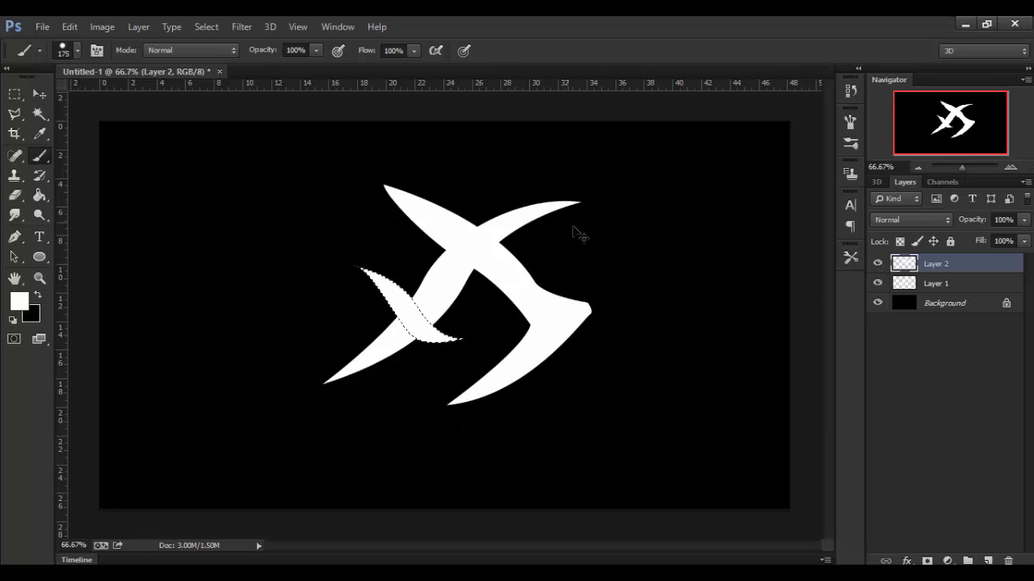
# - Erase thin gaps from the hooked shape on Layer 2 along both edges of the crossing blade with a 7 px eraser
pyautogui.click(39, 95)
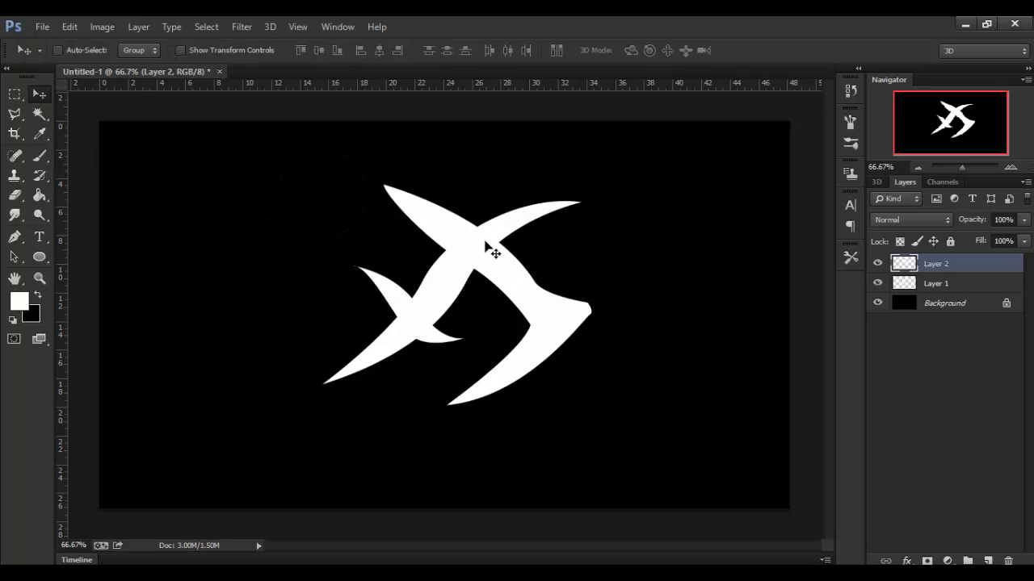
pyautogui.click(15, 195)
pyautogui.hotkey('ctrl', '+')
pyautogui.press('[')
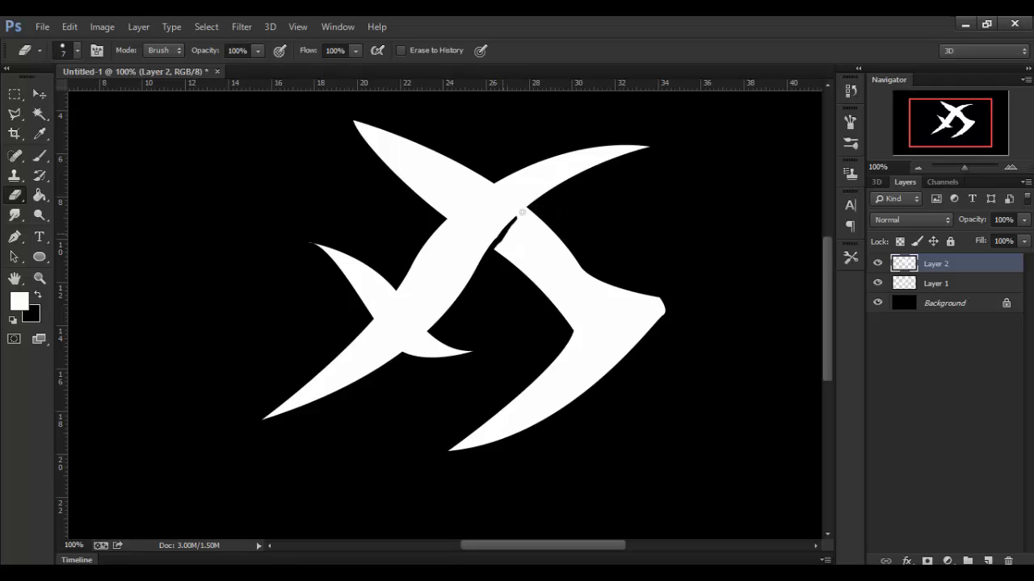
pyautogui.moveTo(499, 255); pyautogui.dragTo(486, 250)
pyautogui.moveTo(449, 218); pyautogui.dragTo(509, 177)
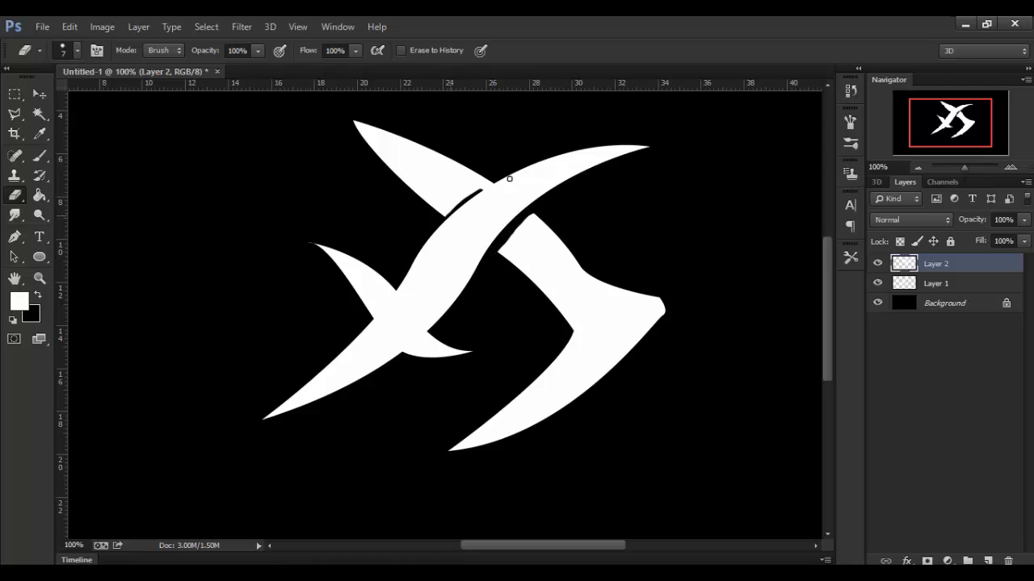
pyautogui.moveTo(449, 217); pyautogui.dragTo(514, 173)
pyautogui.moveTo(445, 218); pyautogui.dragTo(512, 168)
# - On Layer 1, erase thin gaps in the blade along both edges of the small crescent crossing it
pyautogui.click(929, 283)
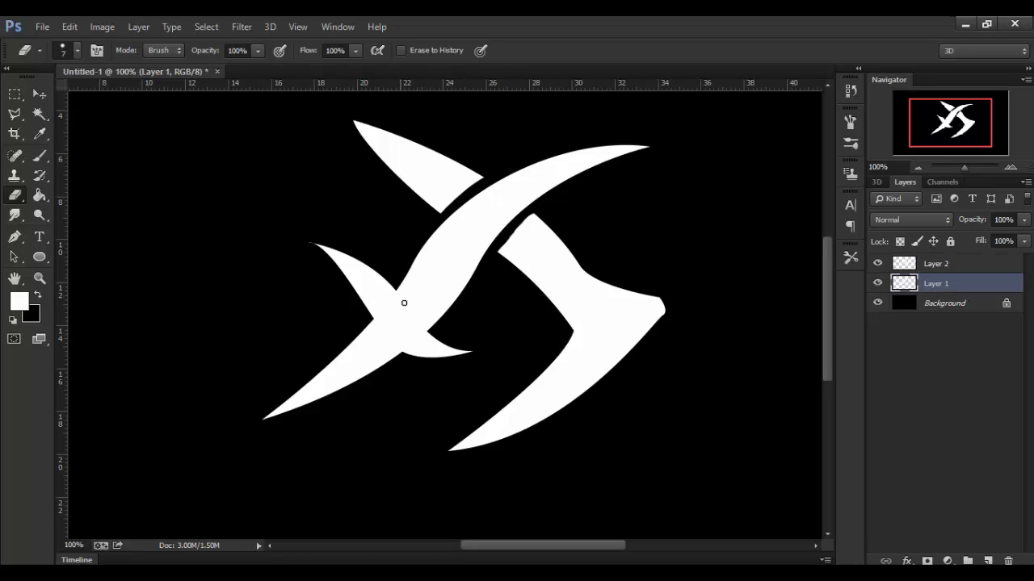
pyautogui.hotkey('alt', ']')
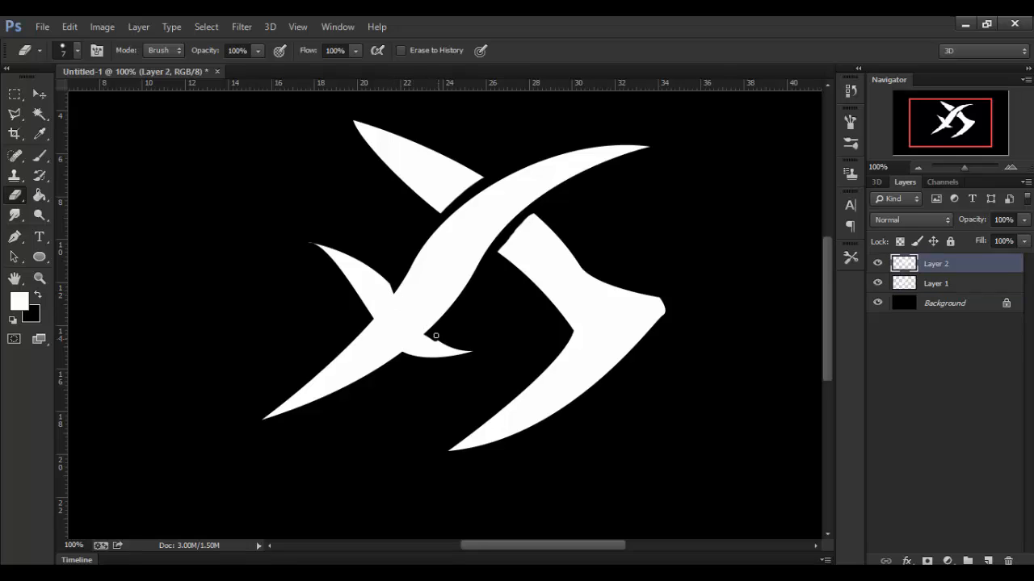
pyautogui.hotkey('alt', '[')
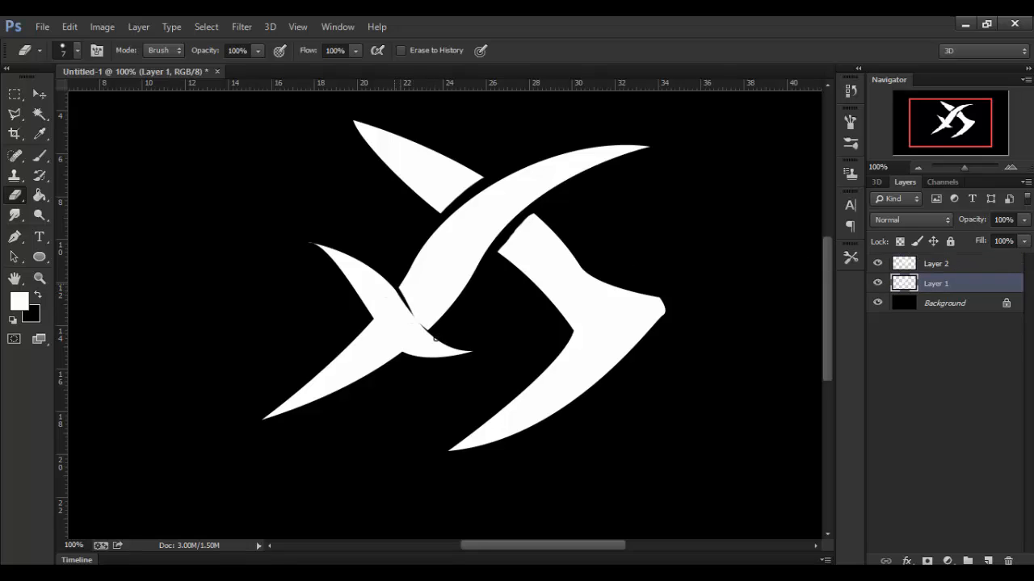
pyautogui.hotkey('ctrl', 'z')
pyautogui.click(943, 283)
pyautogui.press(']')
pyautogui.moveTo(376, 300)
pyautogui.mouseDown()
pyautogui.moveTo(424, 359)
pyautogui.moveTo(386, 315)
pyautogui.moveTo(438, 346)
pyautogui.moveTo(404, 341)
pyautogui.moveTo(378, 312)
pyautogui.moveTo(417, 340)
pyautogui.moveTo(382, 298)
pyautogui.moveTo(428, 343)
pyautogui.moveTo(371, 277)
pyautogui.moveTo(390, 304)
pyautogui.moveTo(414, 305)
pyautogui.moveTo(363, 270)
pyautogui.moveTo(432, 249)
pyautogui.mouseUp()
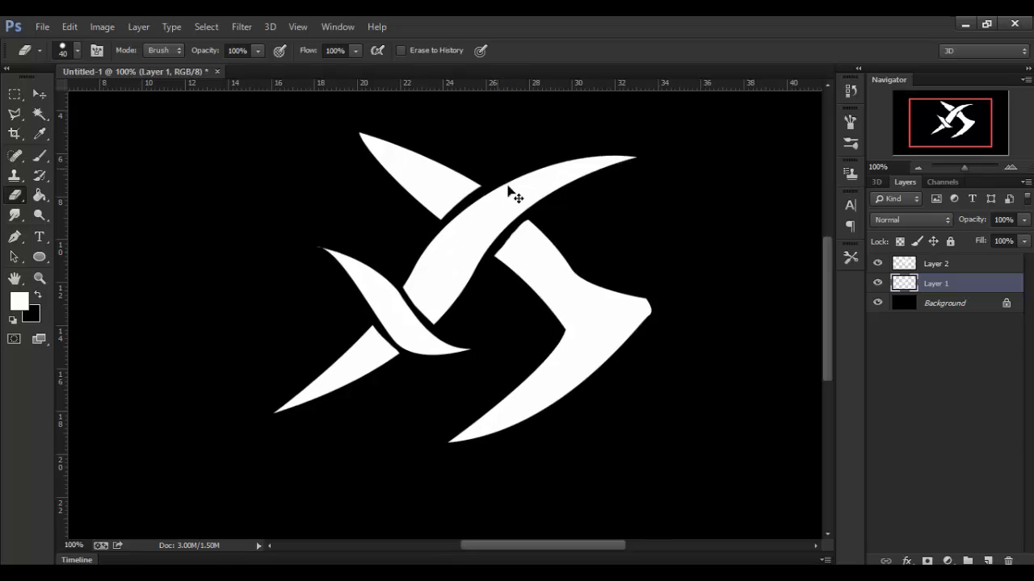
pyautogui.hotkey('ctrl', '0')
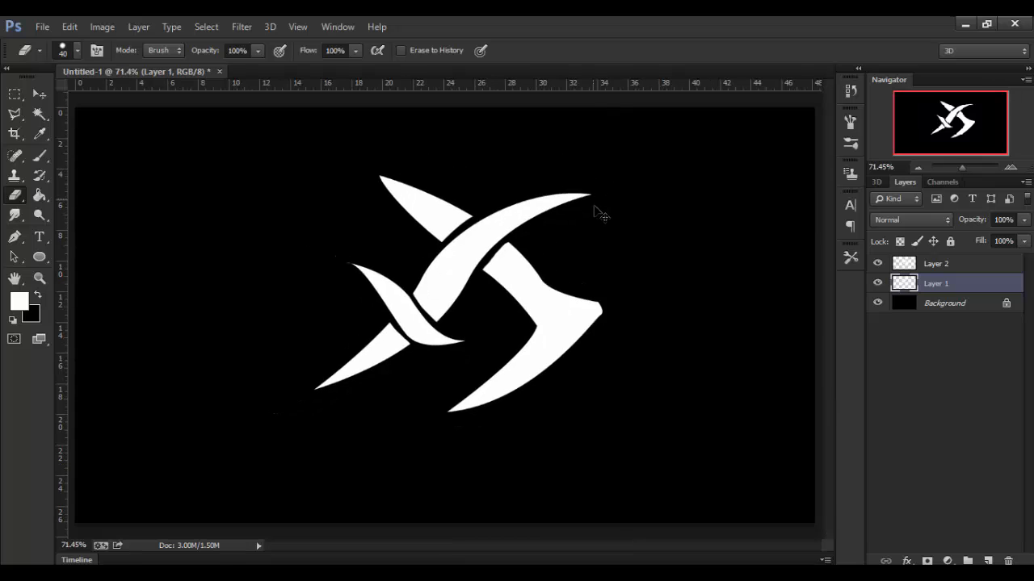
# - Merge Layer 1 and Layer 2 into a single layer
pyautogui.click(937, 269)
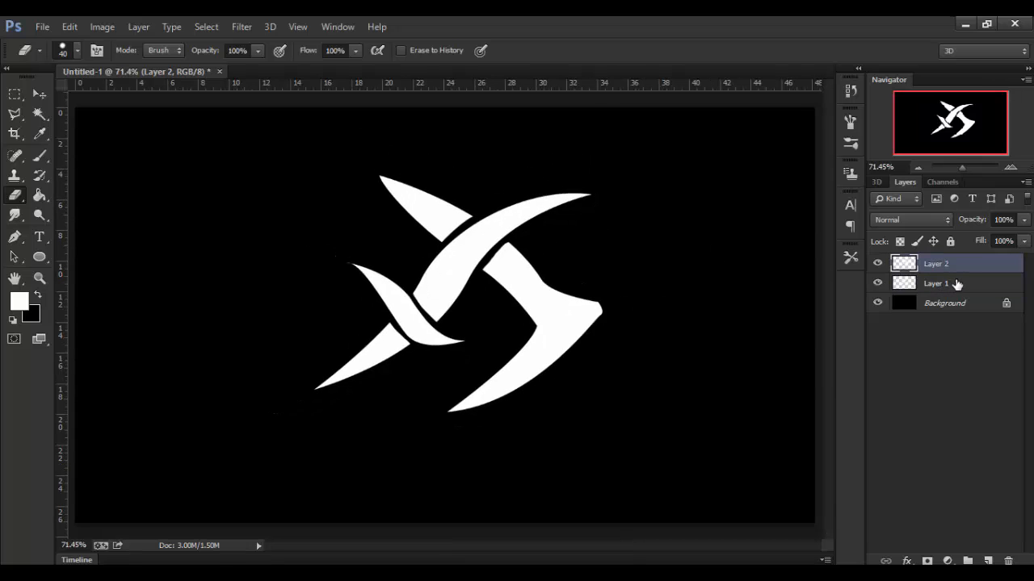
pyautogui.keyDown('shift'); pyautogui.click(957, 284); pyautogui.keyUp('shift')
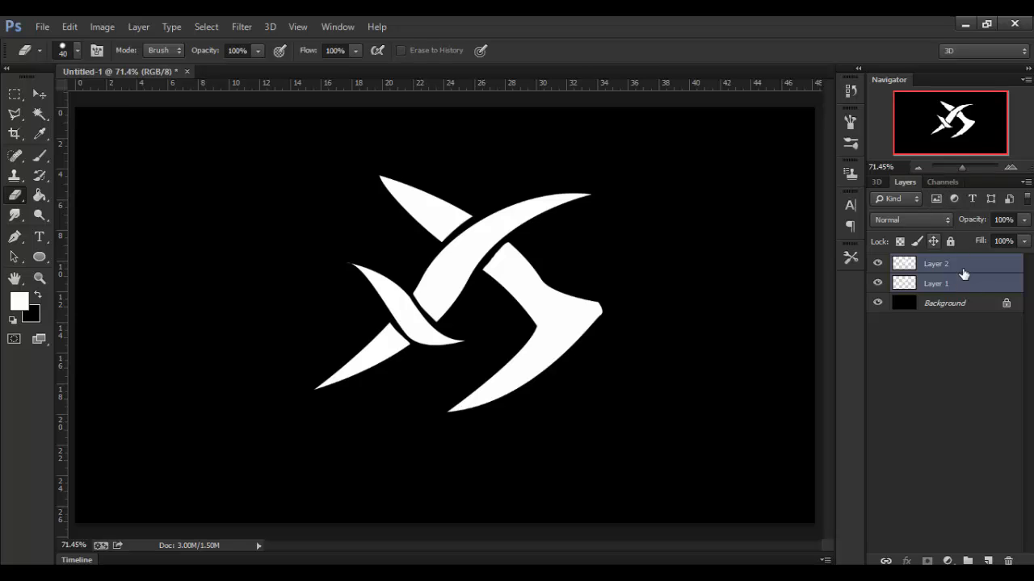
pyautogui.rightClick(979, 278)
pyautogui.click(731, 450)
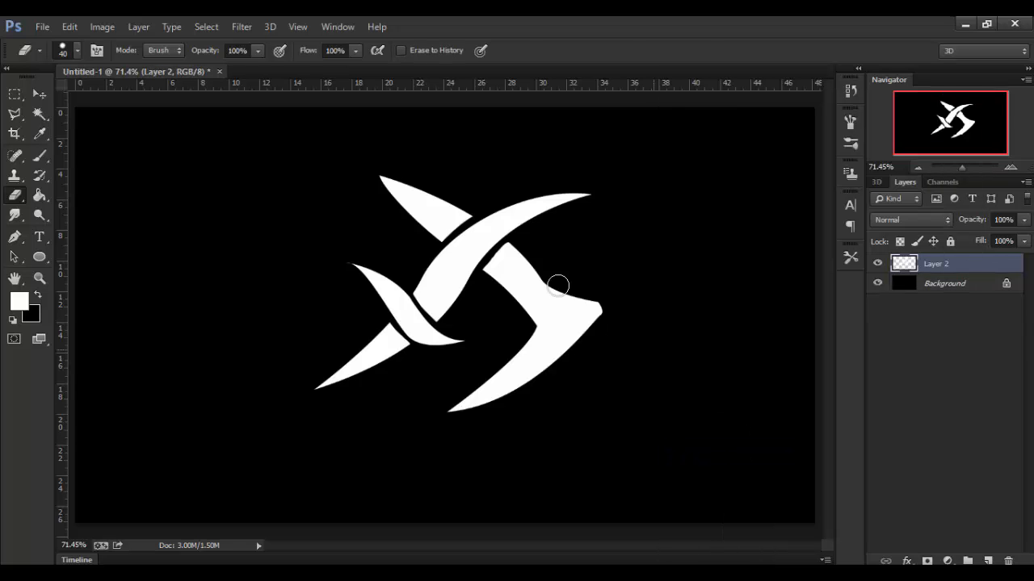
# - Move the interlaced blade emblem on Layer 2 to the left half of the canvas
pyautogui.click(46, 99)
pyautogui.moveTo(543, 334); pyautogui.dragTo(379, 349)
pyautogui.hotkey('ctrl', '-')
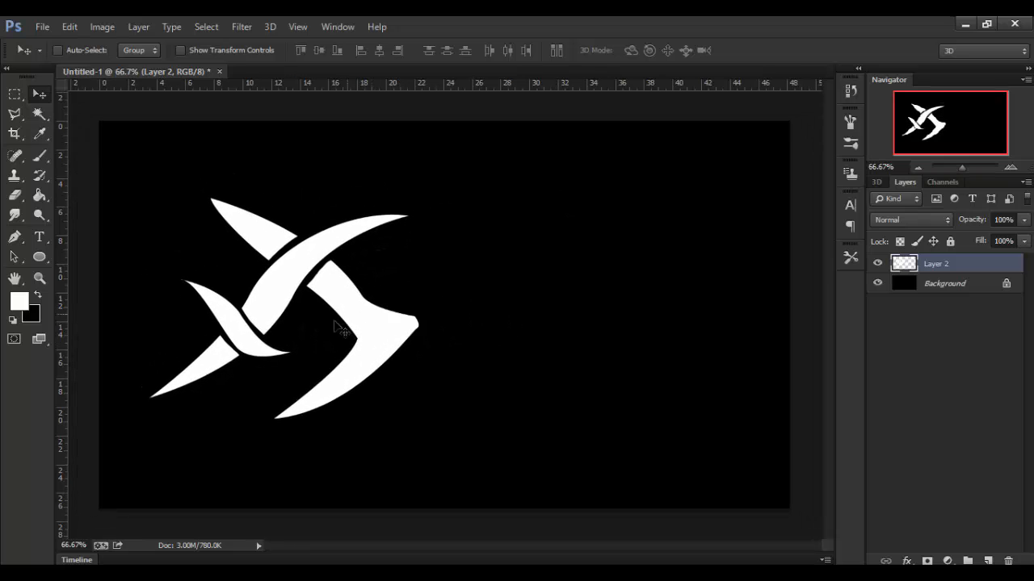
# - Duplicate Layer 2 and place the copied emblem in the right half of the canvas
pyautogui.rightClick(972, 267)
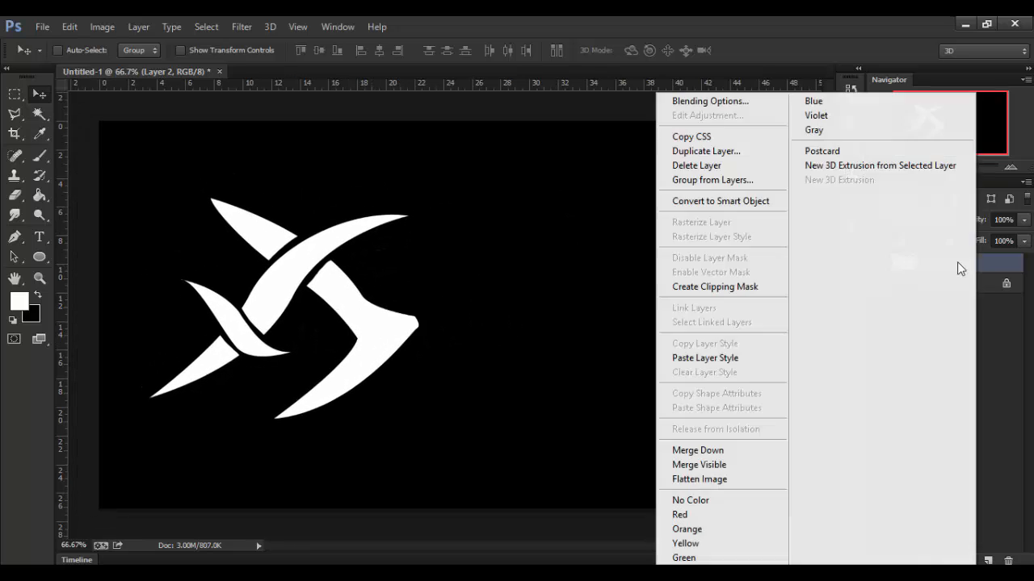
pyautogui.click(726, 152)
pyautogui.click(638, 190)
pyautogui.moveTo(439, 282); pyautogui.dragTo(607, 307)
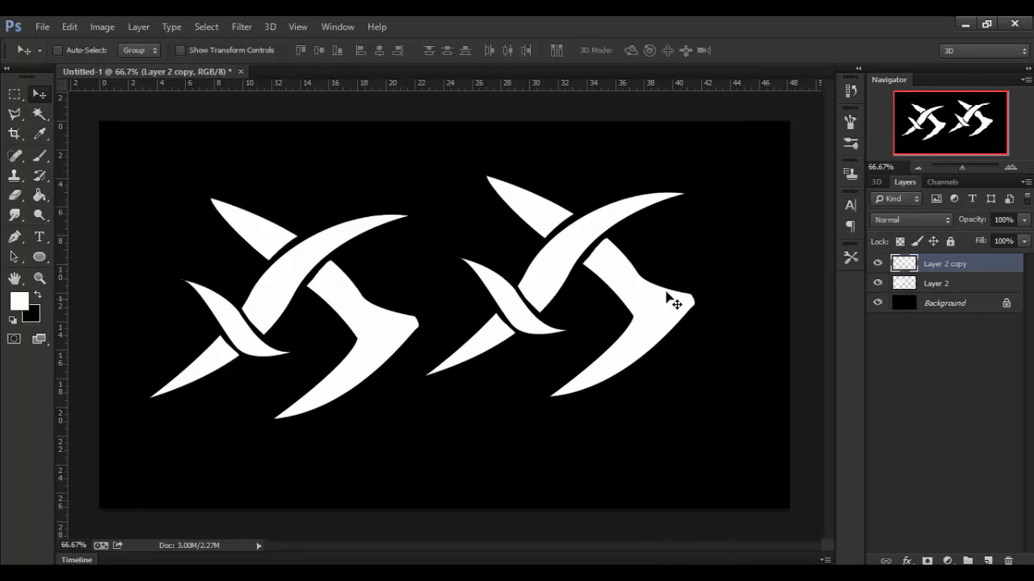
# - Flip the copied emblem horizontally and shift it toward the right edge of the canvas
pyautogui.click(67, 28)
pyautogui.moveTo(159, 306)
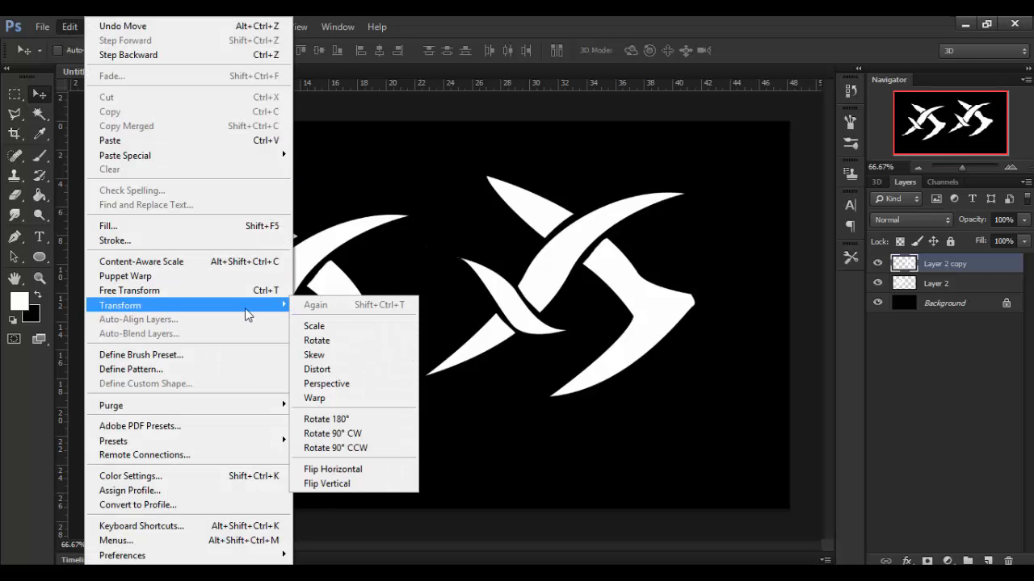
pyautogui.click(341, 469)
pyautogui.moveTo(599, 312); pyautogui.dragTo(694, 328)
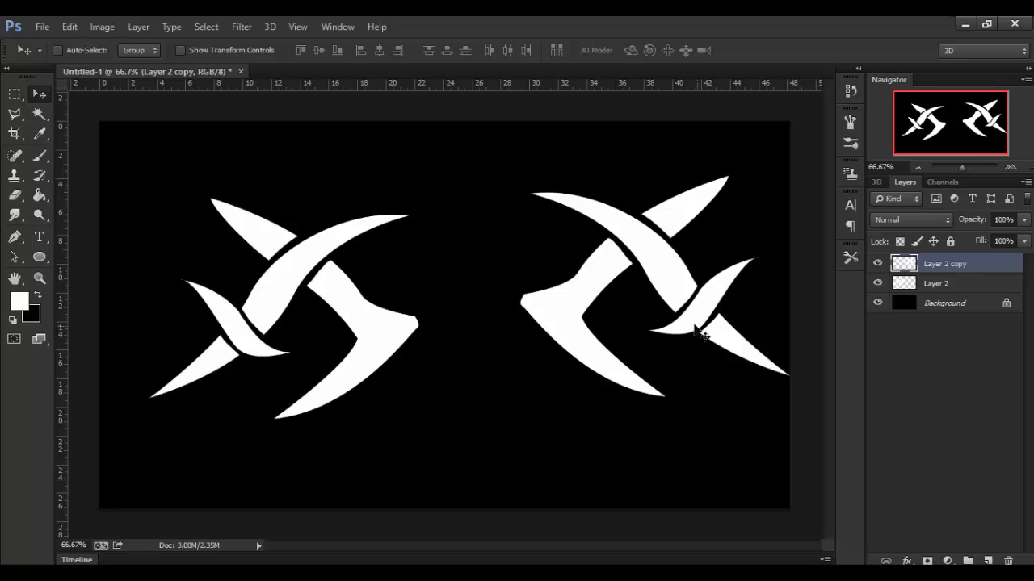
# - Scale both emblem layers together to about 64.6% and position them near the middle of the canvas
pyautogui.keyDown('shift'); pyautogui.click(942, 289); pyautogui.keyUp('shift')
pyautogui.hotkey('ctrl', 't')
pyautogui.moveTo(789, 173); pyautogui.dragTo(676, 219)
pyautogui.moveTo(626, 294); pyautogui.dragTo(593, 293)
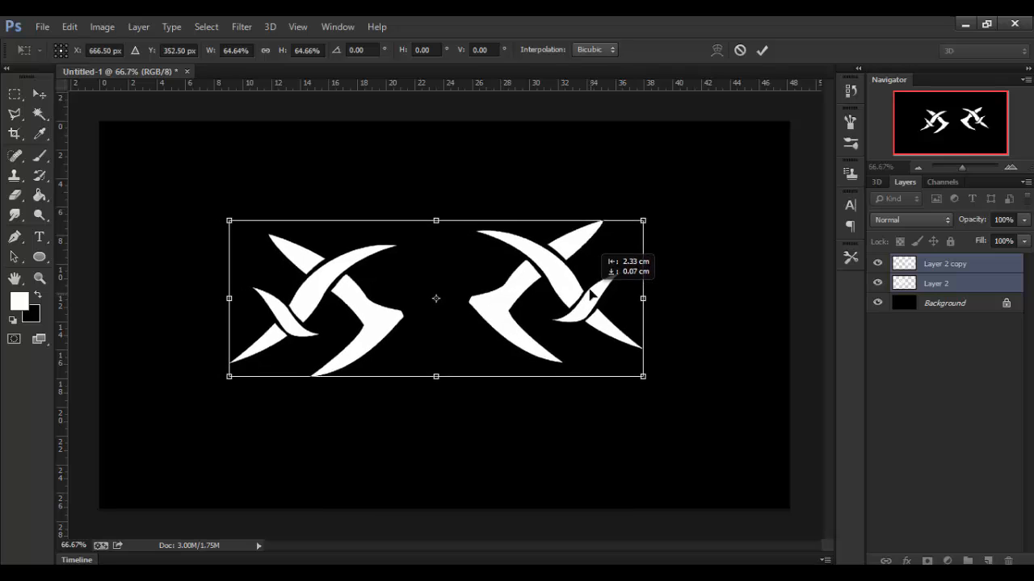
pyautogui.press('Return')
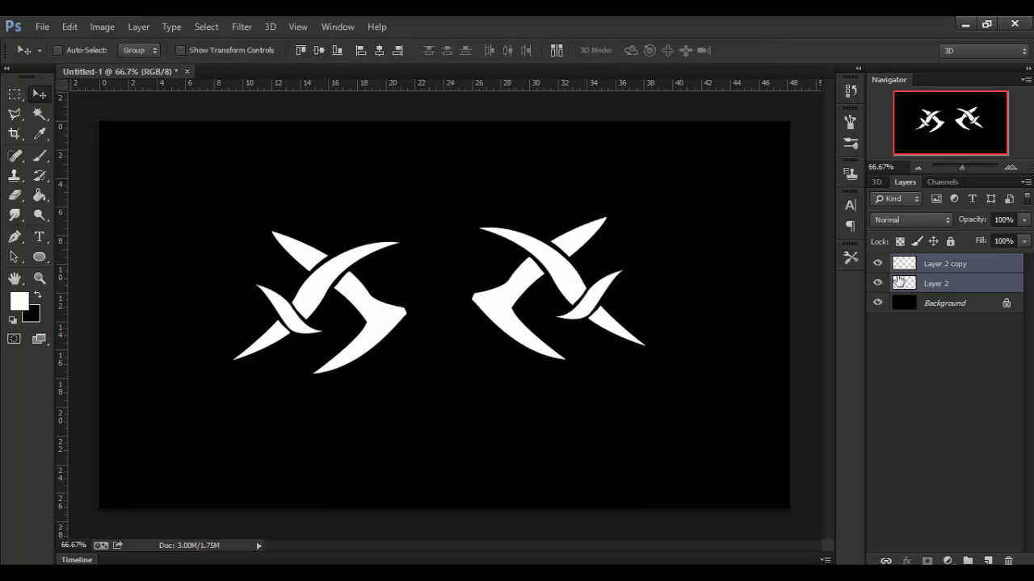
# - Spread the two mirrored emblems toward opposite sides of the canvas at the same height and merge their layers
pyautogui.click(929, 264)
pyautogui.moveTo(592, 303); pyautogui.dragTo(696, 304)
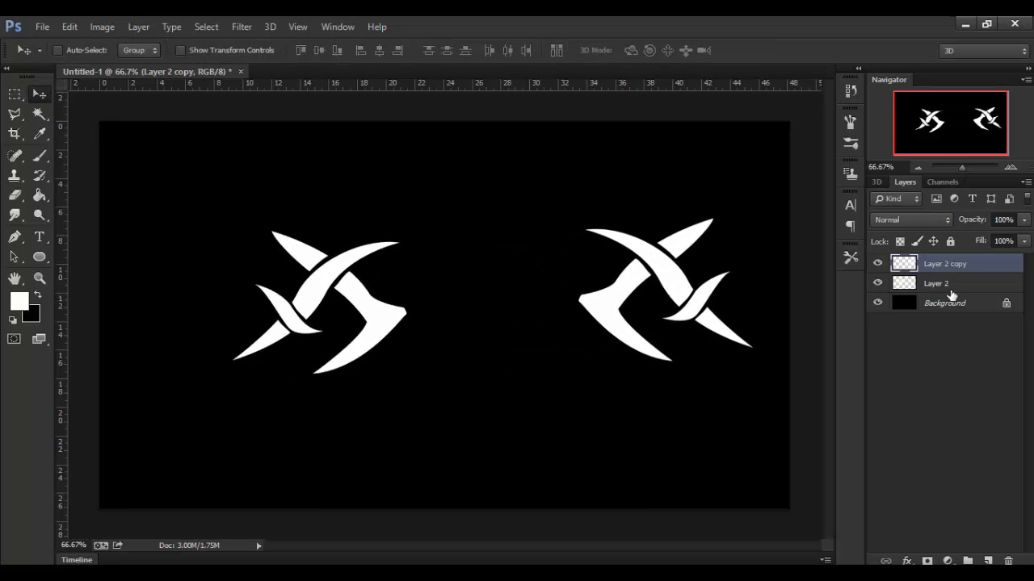
pyautogui.click(917, 283)
pyautogui.moveTo(333, 318); pyautogui.dragTo(286, 306)
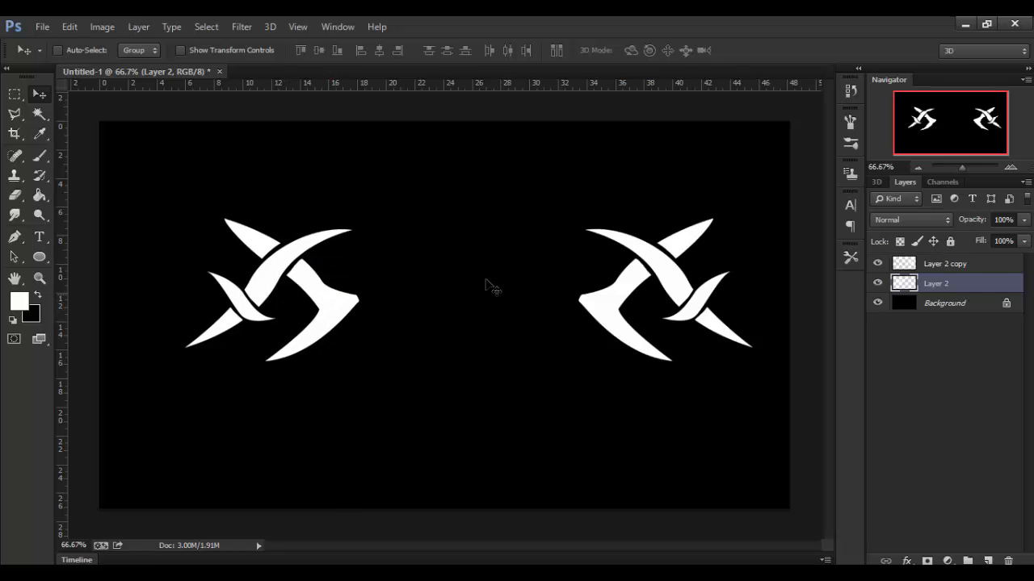
pyautogui.click(949, 265)
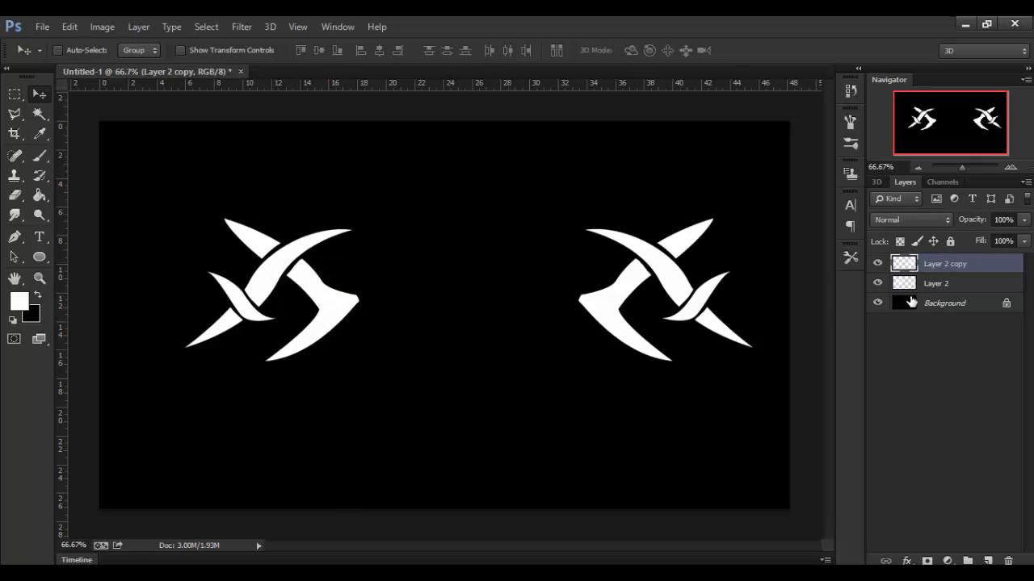
pyautogui.hotkey('ctrl', 'e')
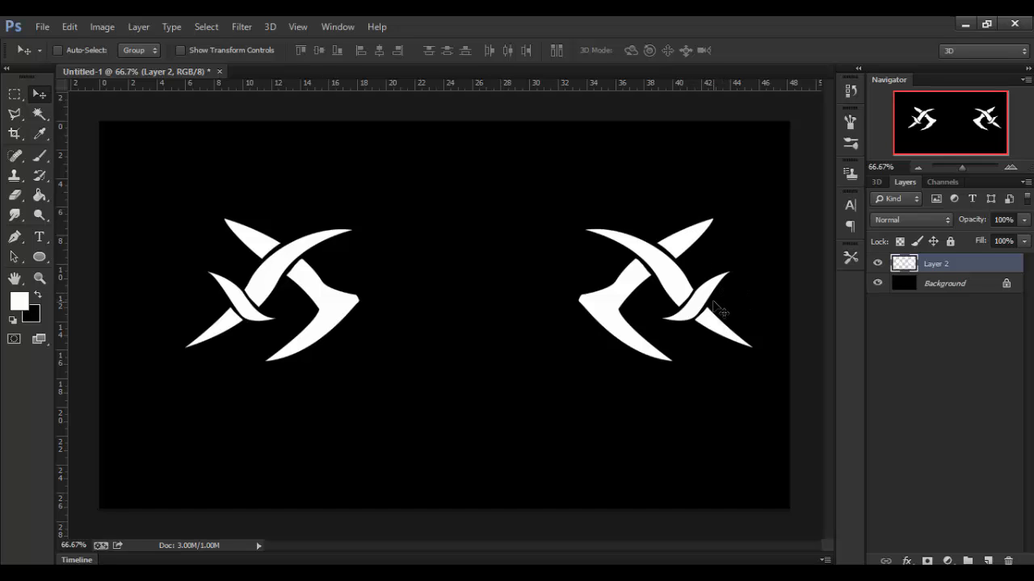
# - Begin a bat-wing Pen path below the left emblem, drawing its arched top edge and the deep curved notch to its outer tip
pyautogui.click(14, 237)
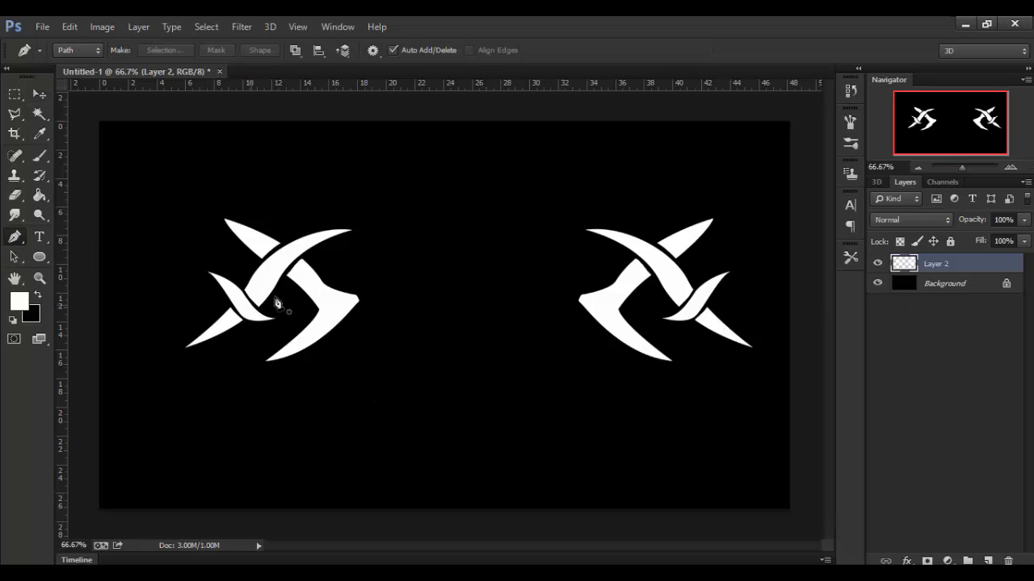
pyautogui.scroll(2, 416, 364)
pyautogui.moveTo(431, 388); pyautogui.dragTo(448, 364)
pyautogui.click(298, 333)
pyautogui.moveTo(491, 307); pyautogui.dragTo(597, 348)
pyautogui.keyDown('alt'); pyautogui.click(491, 308); pyautogui.keyUp('alt')
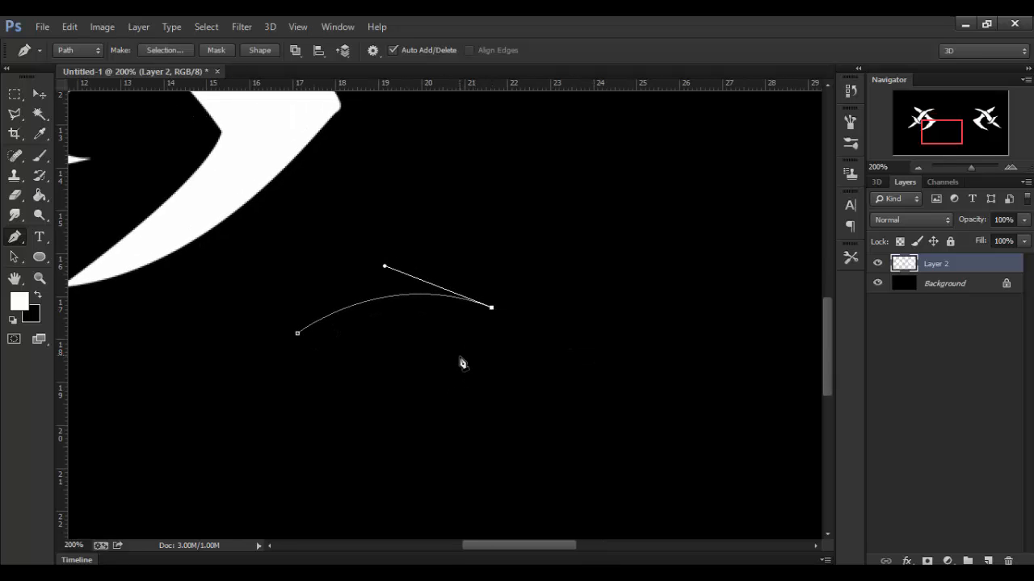
pyautogui.moveTo(463, 378); pyautogui.dragTo(502, 459)
pyautogui.hotkey('ctrl', 'z')
pyautogui.hotkey('ctrl', 'z')
pyautogui.hotkey('ctrl', 'z')
pyautogui.moveTo(626, 401); pyautogui.dragTo(630, 372)
pyautogui.hotkey('ctrl', '-')
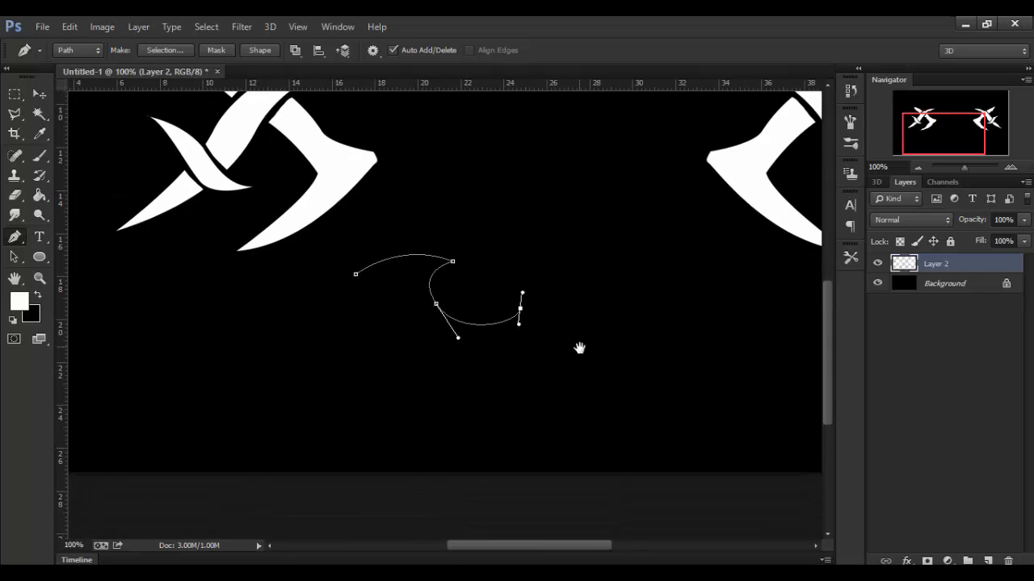
# - Continue the bat-wing path from its outer tip to a pointed lower tip and curve it back inward
pyautogui.click(519, 310)
pyautogui.moveTo(444, 398); pyautogui.dragTo(362, 422)
pyautogui.keyDown('alt'); pyautogui.click(444, 398); pyautogui.keyUp('alt')
pyautogui.moveTo(453, 356); pyautogui.dragTo(431, 346)
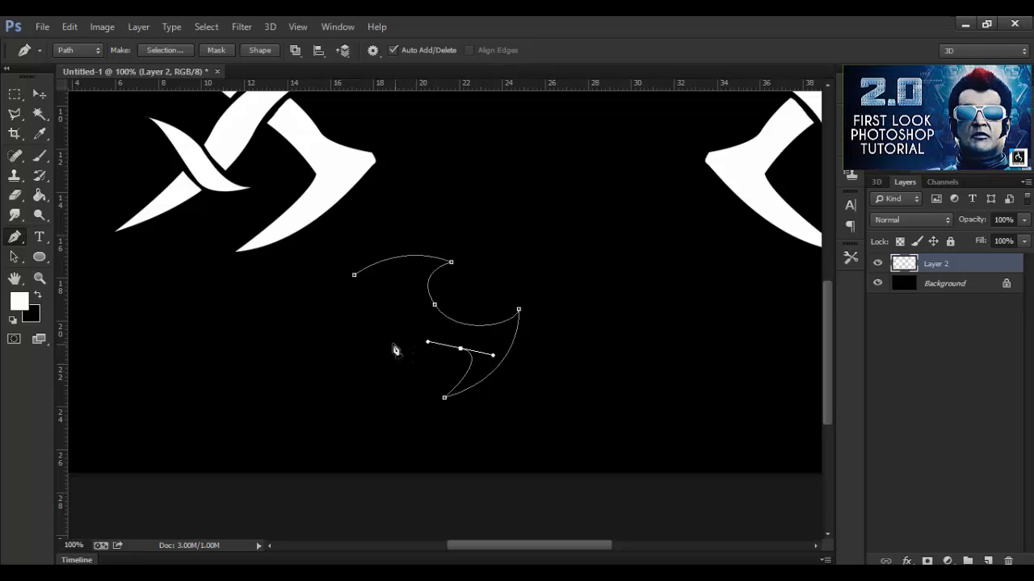
pyautogui.moveTo(420, 346); pyautogui.dragTo(379, 360)
pyautogui.hotkey('ctrl', 'alt', 'z')
pyautogui.hotkey('ctrl', 'alt', 'z')
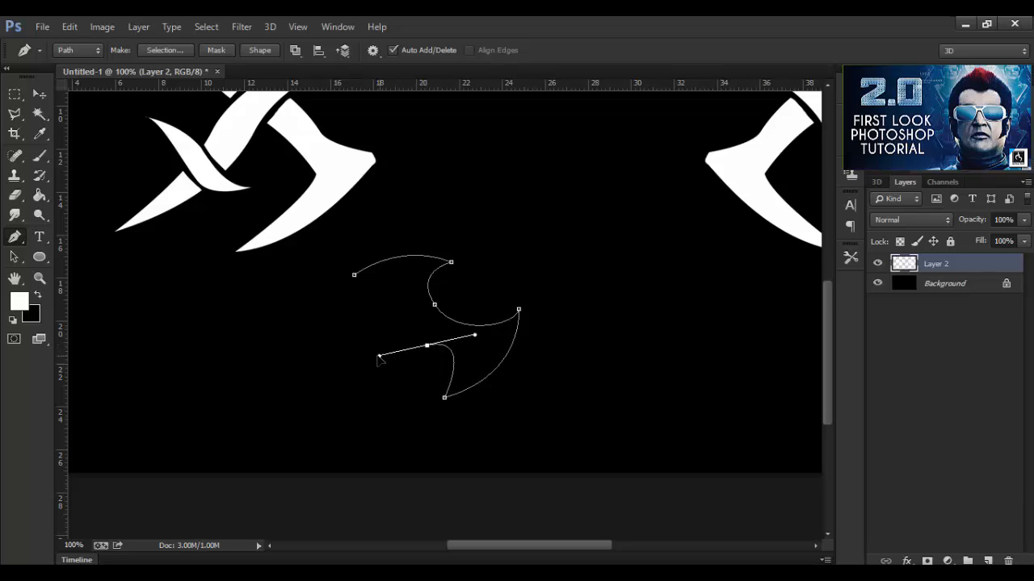
# - Draw the scalloped underside of the bat-wing path and close it at the starting anchor
pyautogui.keyDown('alt'); pyautogui.click(426, 345); pyautogui.keyUp('alt')
pyautogui.moveTo(411, 302); pyautogui.dragTo(413, 294)
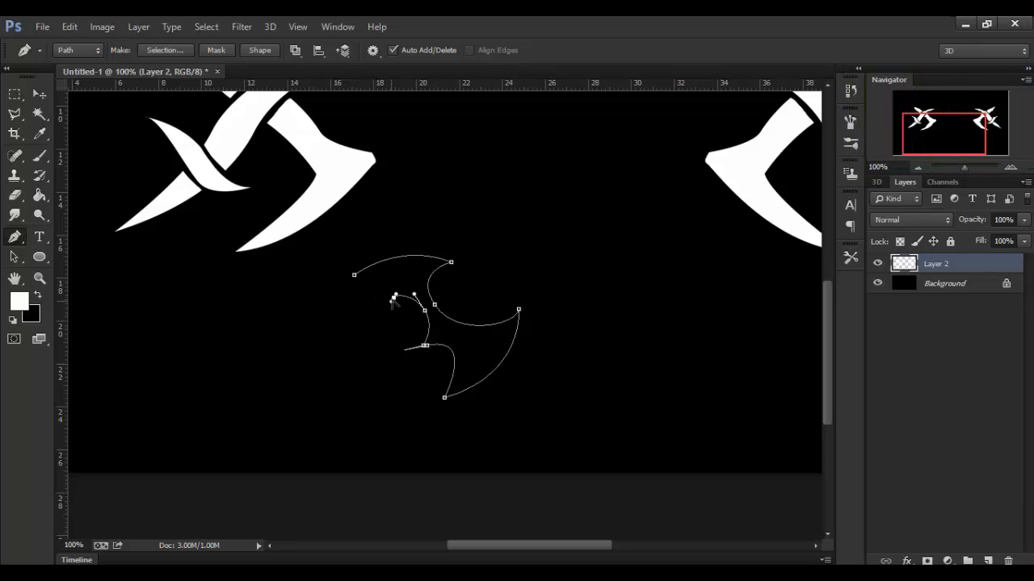
pyautogui.moveTo(340, 296); pyautogui.dragTo(361, 283)
pyautogui.keyDown('alt'); pyautogui.click(355, 277); pyautogui.keyUp('alt')
# - Turn the bat-wing path into a selection, paint it white with a 200 px brush, deselect and erase its stray thin spur
pyautogui.hotkey('ctrl', 'Return')
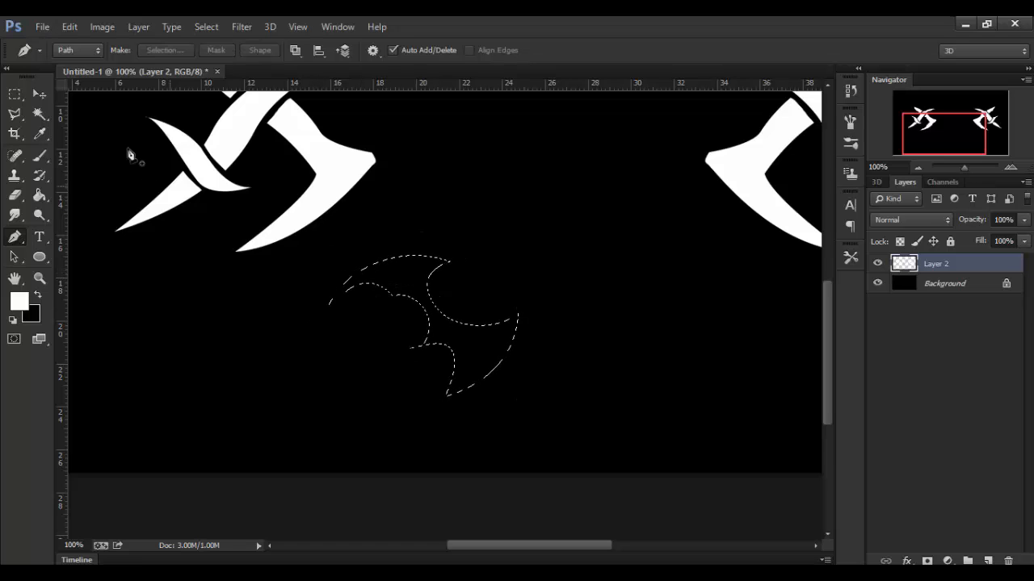
pyautogui.click(39, 155)
pyautogui.press(']')
pyautogui.moveTo(342, 332)
pyautogui.mouseDown()
pyautogui.moveTo(461, 279)
pyautogui.moveTo(568, 376)
pyautogui.mouseUp()
pyautogui.hotkey('ctrl', 'd')
pyautogui.hotkey('ctrl', '0')
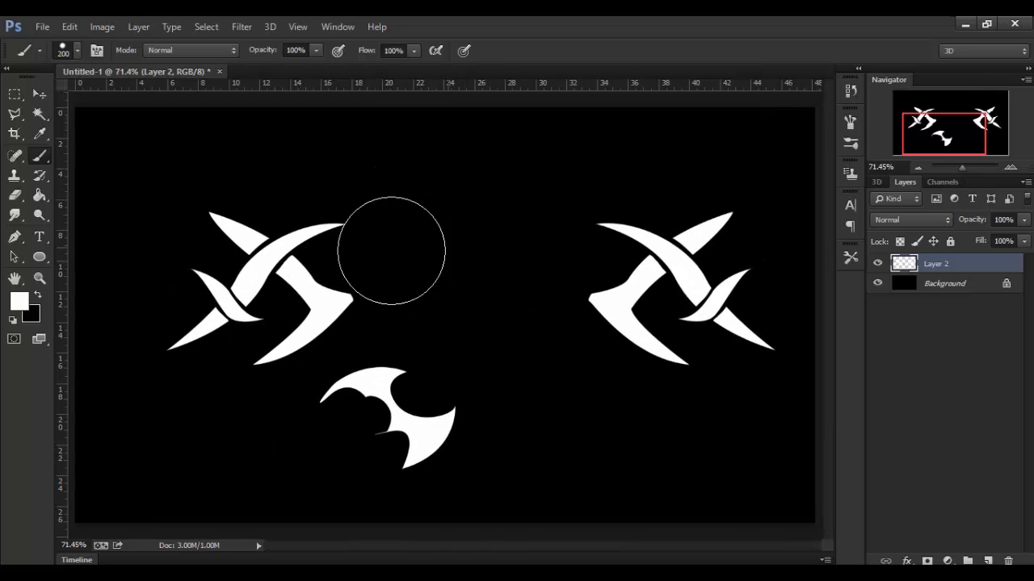
pyautogui.click(16, 196)
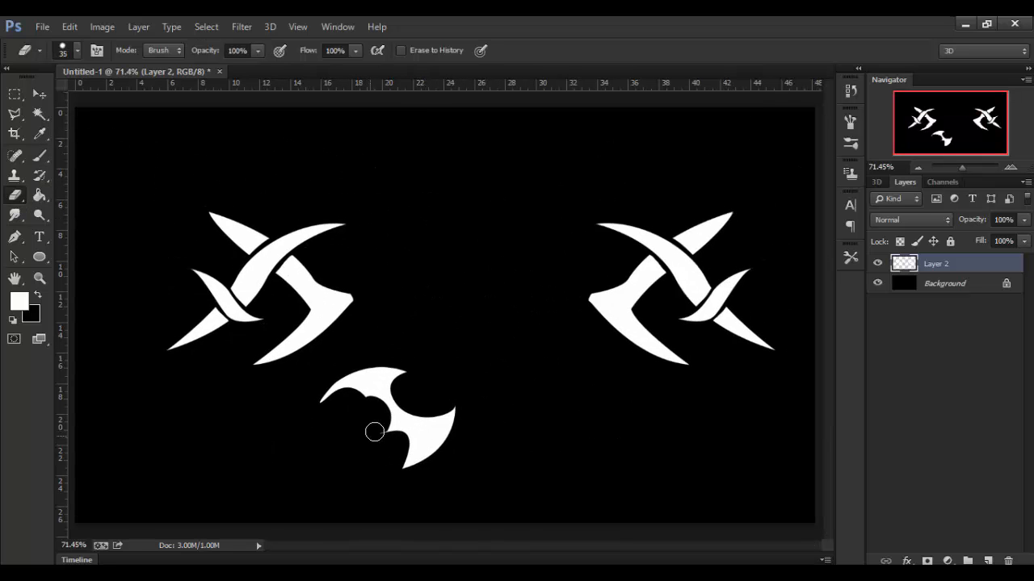
# - Outline the bat-wing shape with the Polygonal Lasso and copy it to a new layer
pyautogui.click(15, 114)
pyautogui.click(395, 344)
pyautogui.click(300, 394)
pyautogui.click(290, 443)
pyautogui.click(358, 475)
pyautogui.click(494, 468)
pyautogui.click(527, 441)
pyautogui.click(519, 392)
pyautogui.click(396, 345)
pyautogui.rightClick(437, 379)
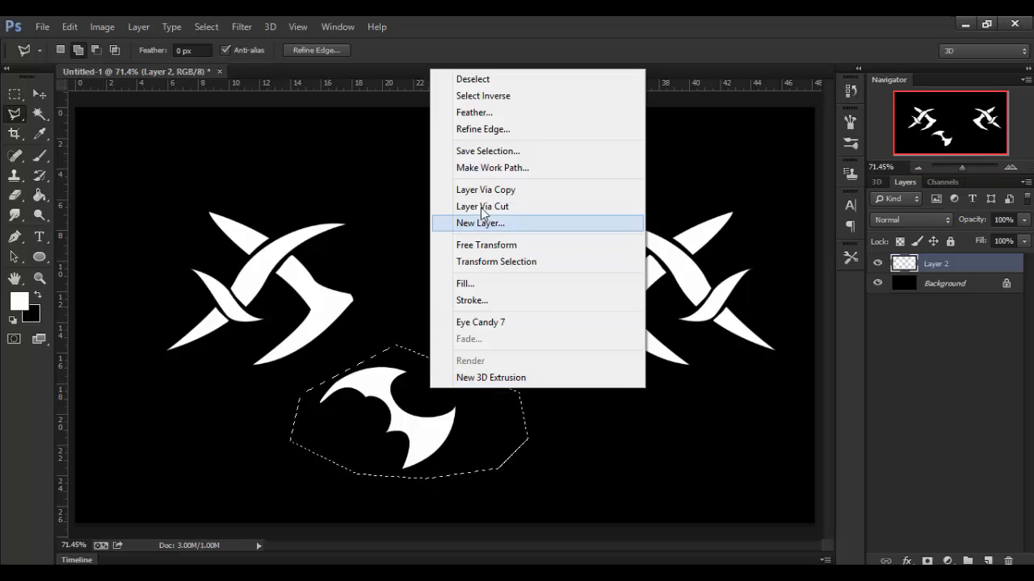
pyautogui.click(491, 192)
# - Flip the copied bat-wing horizontally and place it opposite the original, below the right emblem
pyautogui.click(70, 28)
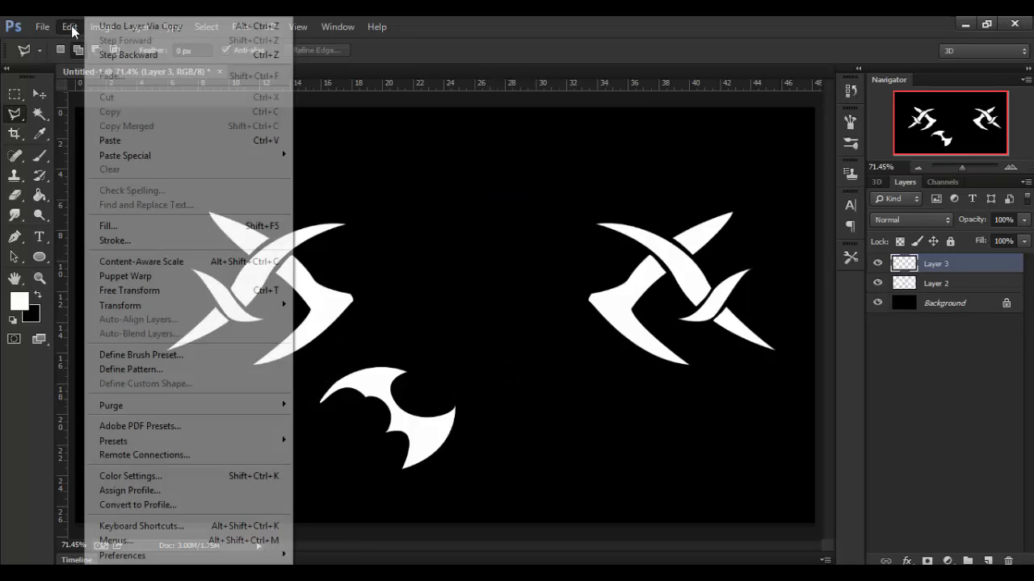
pyautogui.moveTo(129, 315)
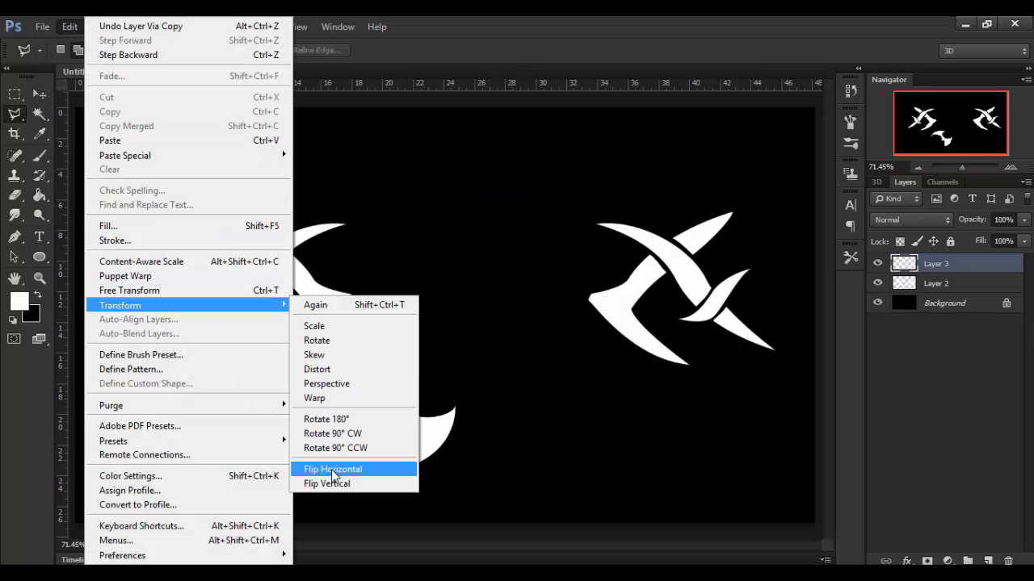
pyautogui.click(334, 470)
pyautogui.click(41, 96)
pyautogui.moveTo(443, 399); pyautogui.dragTo(618, 385)
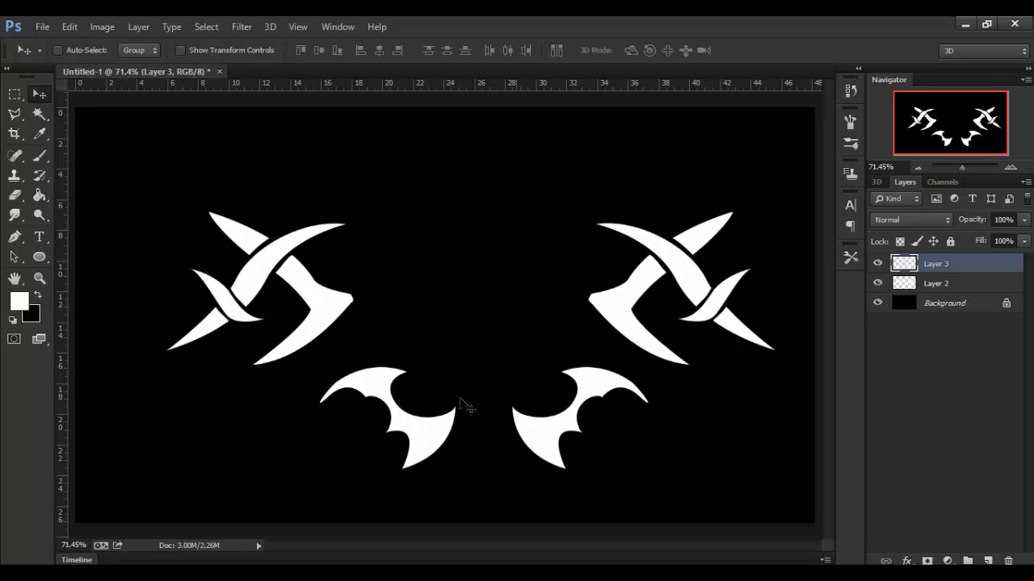
# - Merge Layer 3 with Layer 2 and move the combined ornament slightly up and left on the canvas
pyautogui.keyDown('shift'); pyautogui.click(941, 284); pyautogui.keyUp('shift')
pyautogui.rightClick(947, 278)
pyautogui.click(692, 450)
pyautogui.moveTo(640, 372); pyautogui.dragTo(620, 346)
pyautogui.hotkey('ctrl', '-')
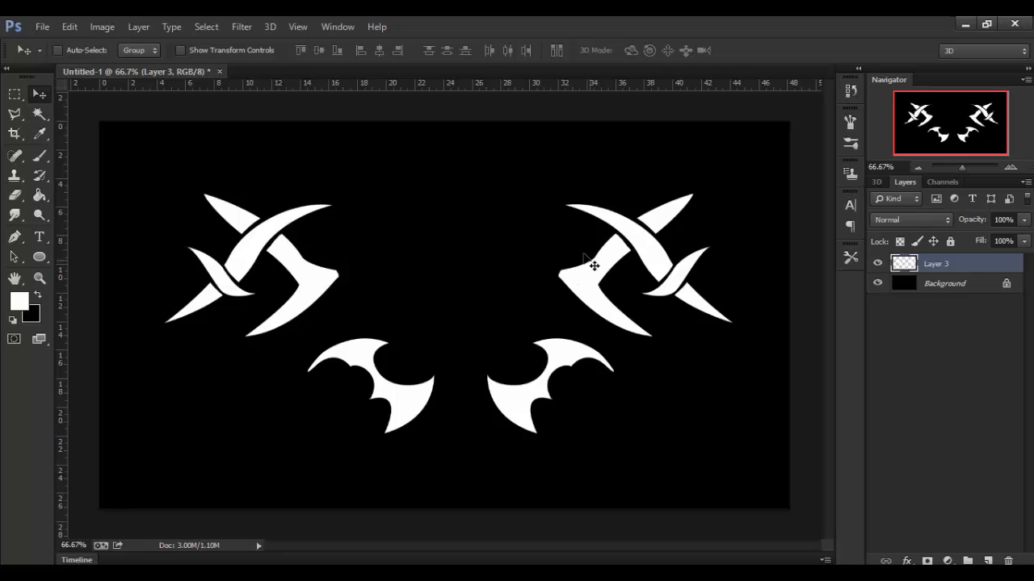
# - Delete all the artwork on Layer 3 and remove the selection
pyautogui.hotkey('ctrl', 'a')
pyautogui.press('Delete')
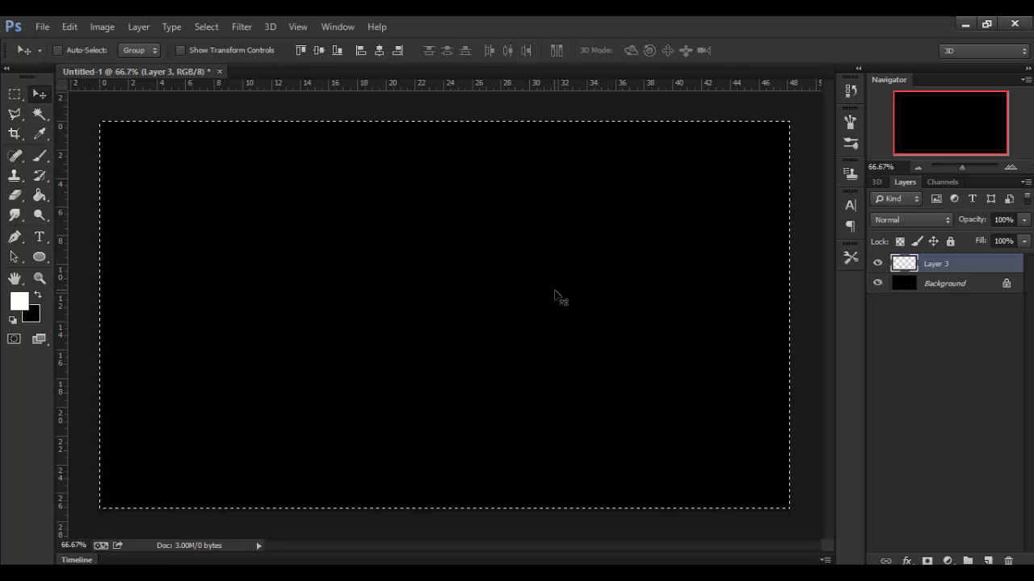
pyautogui.hotkey('ctrl', 'z')
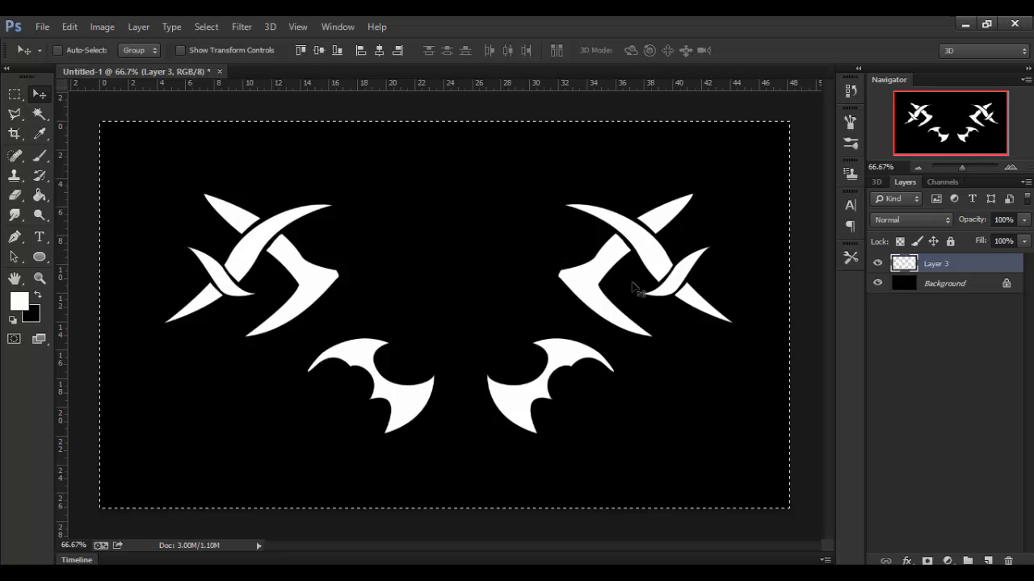
pyautogui.press('Delete')
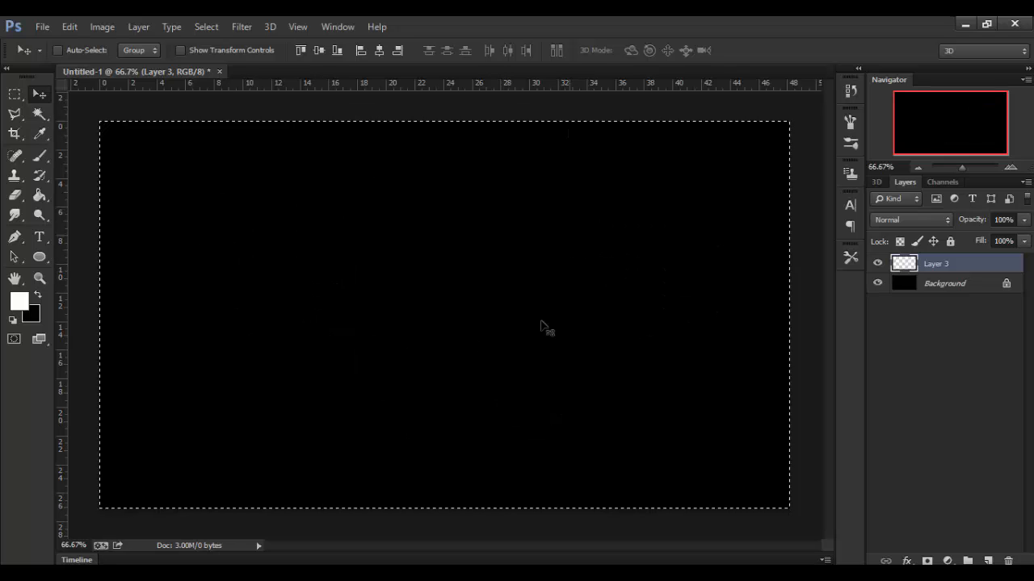
pyautogui.click(206, 27)
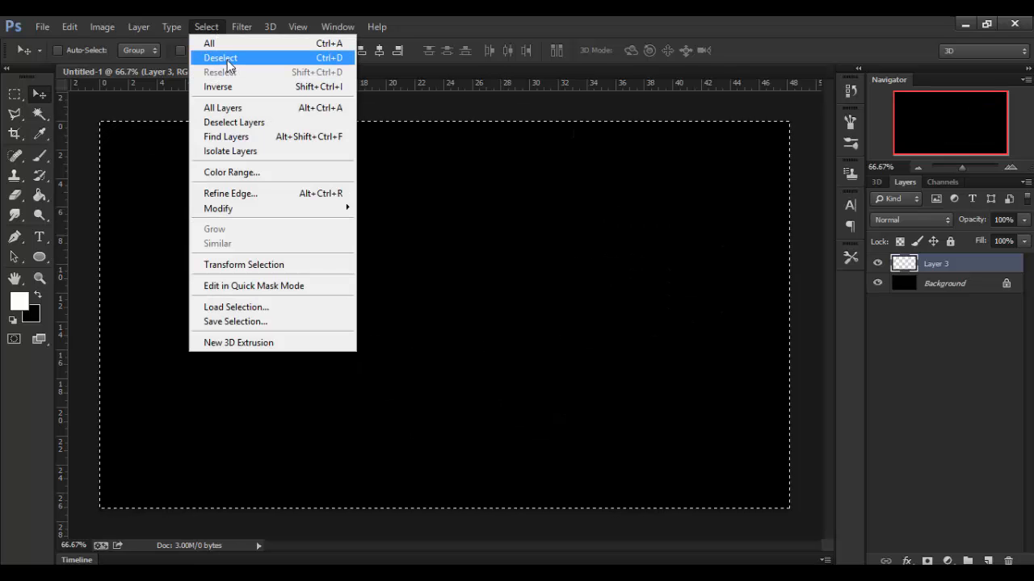
pyautogui.click(227, 60)
# - Load the "Mutualgrid Billa brush" brush file from the billa folder
pyautogui.click(43, 26)
pyautogui.click(72, 62)
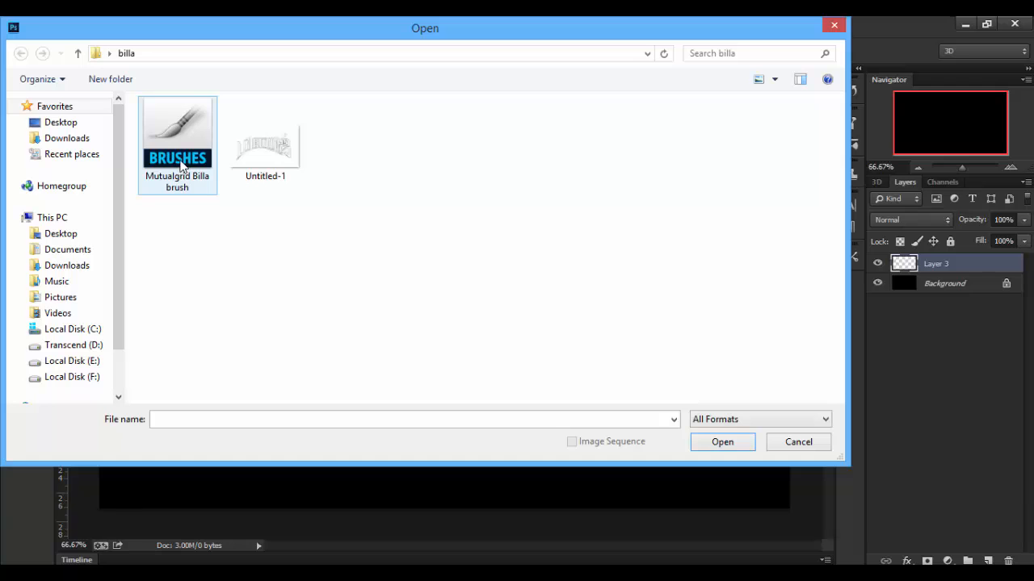
pyautogui.doubleClick(180, 167)
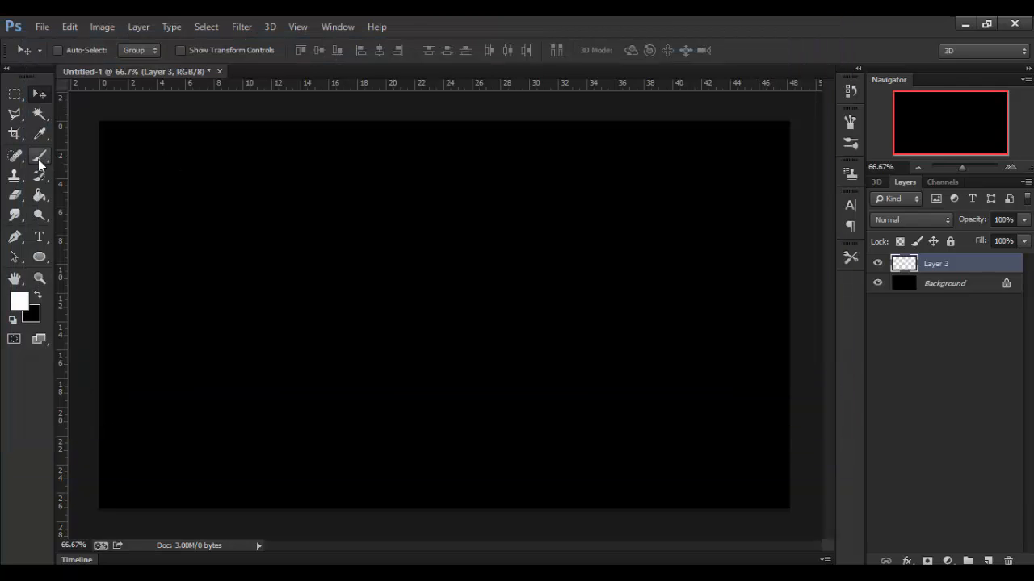
# - Choose the 966 px interlaced-blade brush for the Brush tool and reduce its size to 400 px
pyautogui.click(39, 159)
pyautogui.click(78, 51)
pyautogui.moveTo(199, 235); pyautogui.dragTo(199, 338)
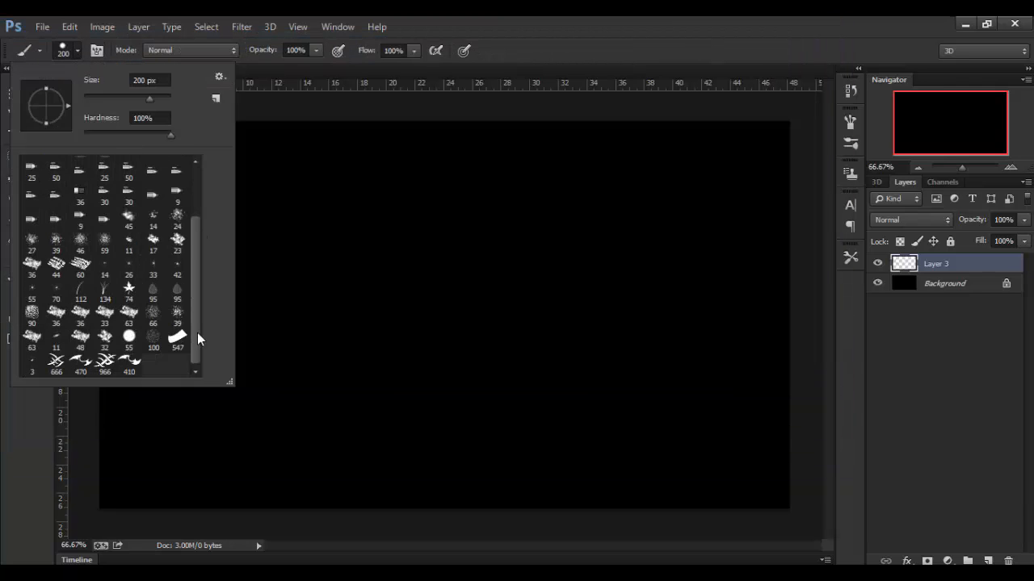
pyautogui.click(57, 364)
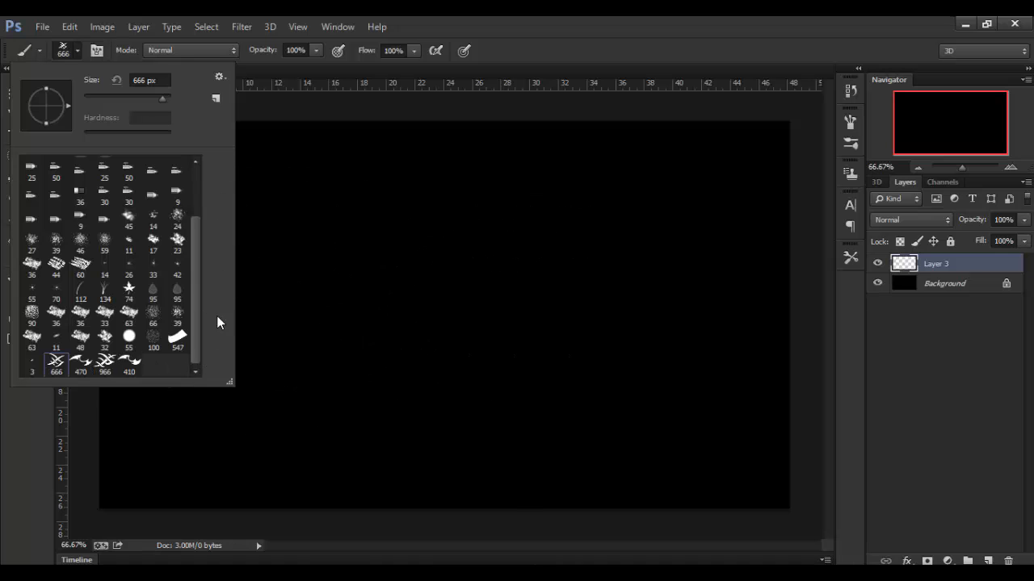
pyautogui.click(105, 363)
pyautogui.click(77, 54)
pyautogui.press('[')
pyautogui.press('[')
pyautogui.press('[')
pyautogui.press('[')
pyautogui.press('[')
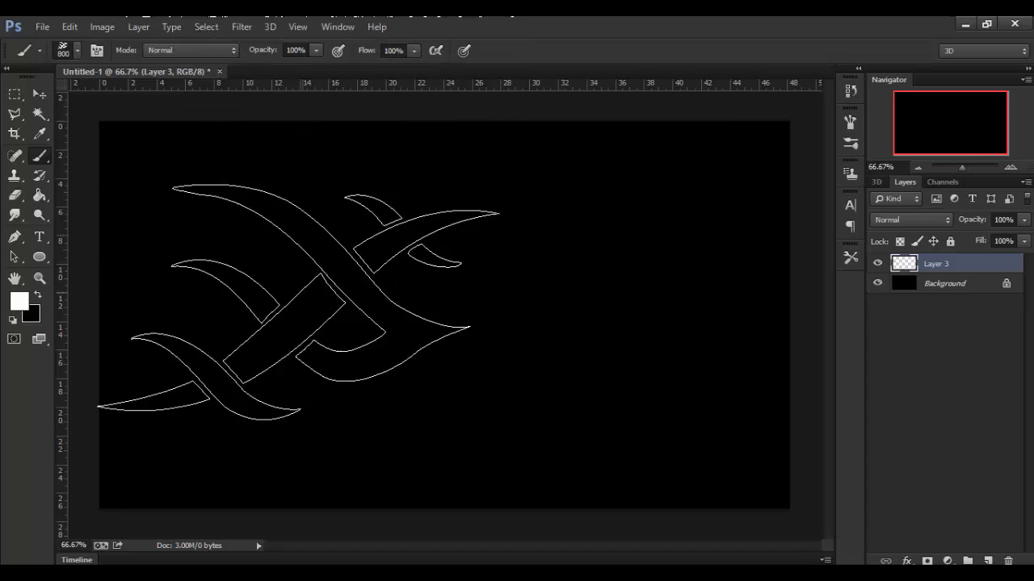
pyautogui.press('[')
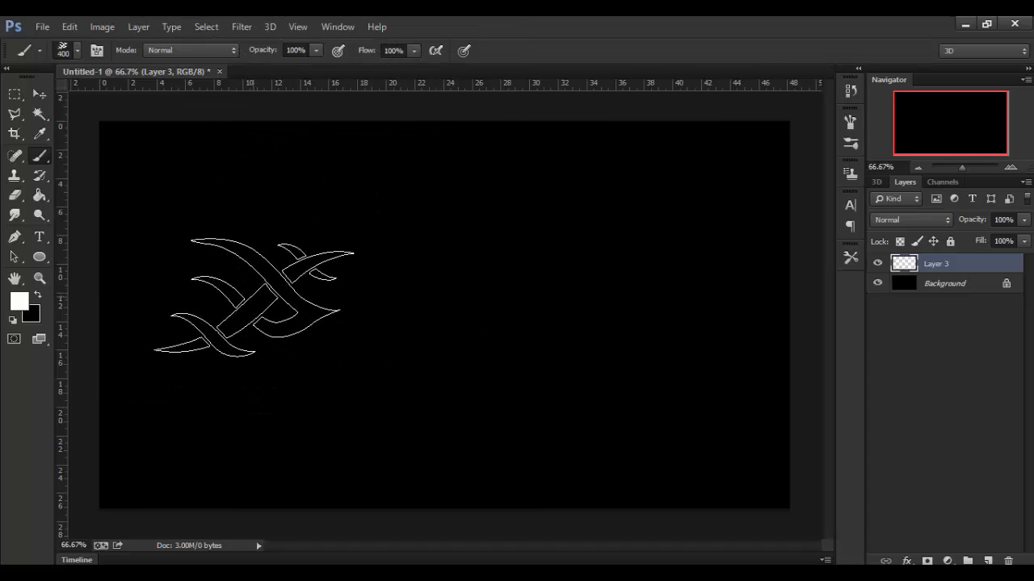
# - Stamp the interlaced-blade ornament on the left half of the canvas and flip the brush tip vertically
pyautogui.click(254, 296)
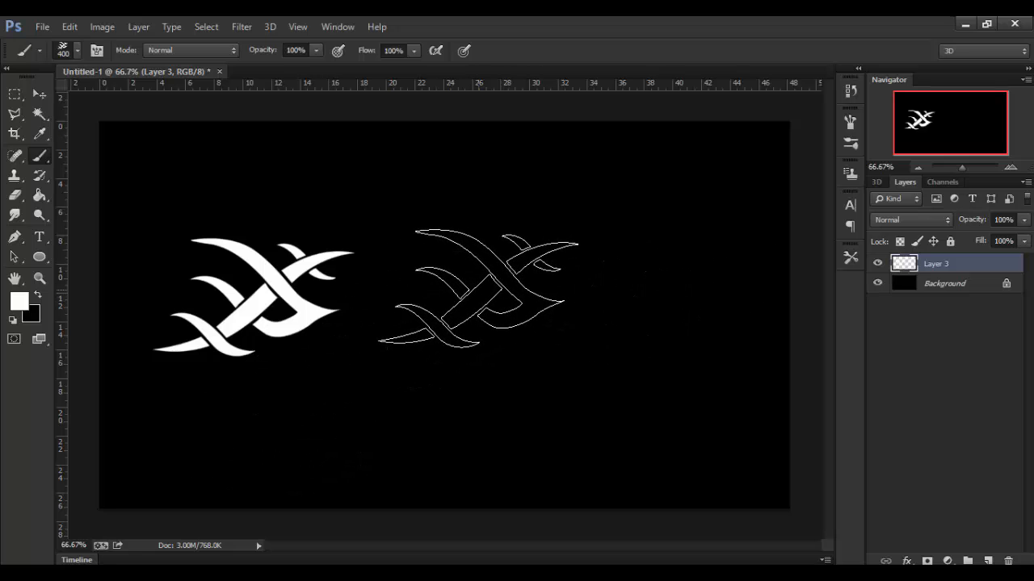
pyautogui.click(338, 26)
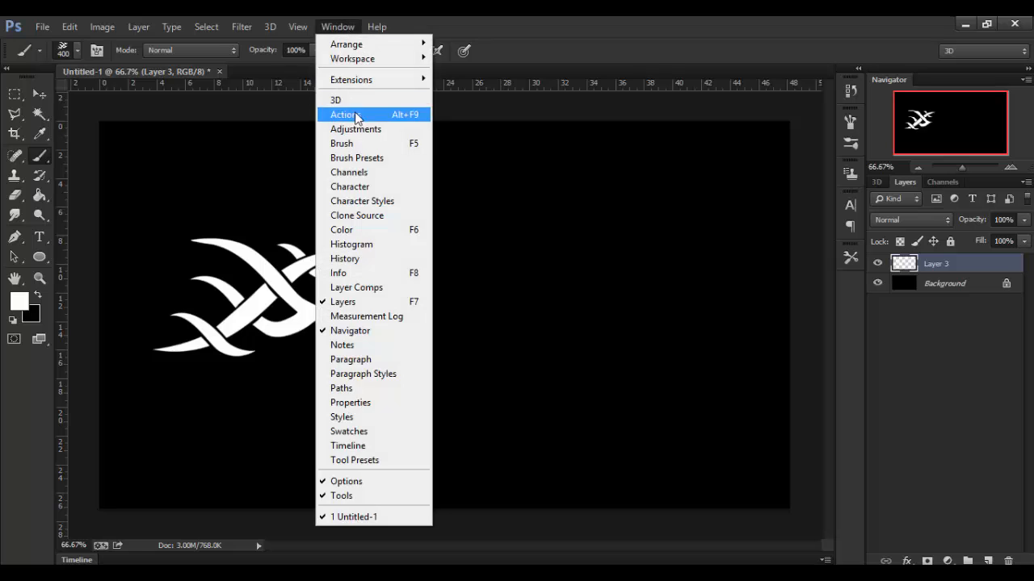
pyautogui.click(342, 144)
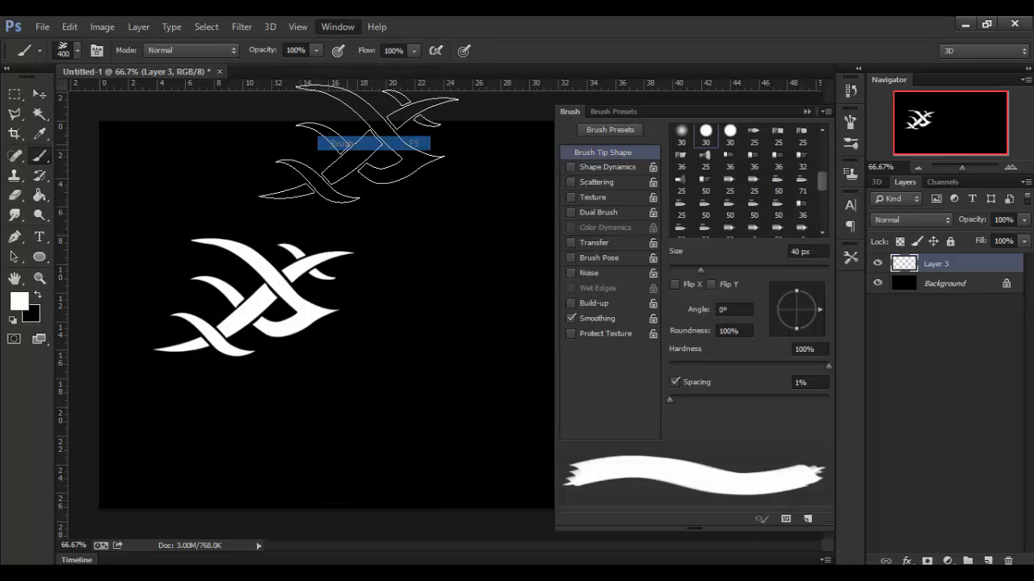
pyautogui.click(676, 285)
pyautogui.click(672, 285)
pyautogui.click(671, 285)
pyautogui.click(677, 285)
pyautogui.click(712, 284)
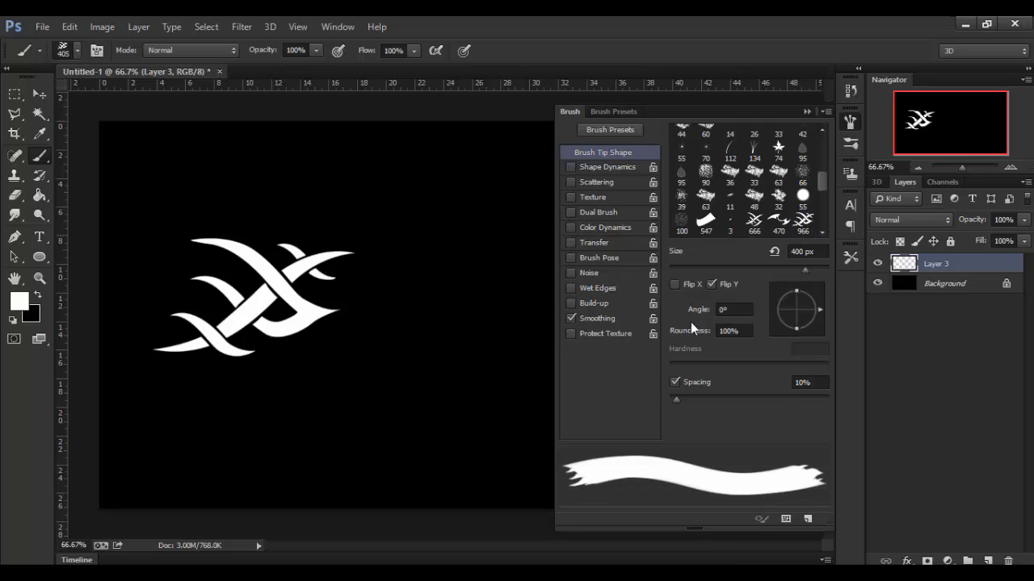
pyautogui.click(849, 121)
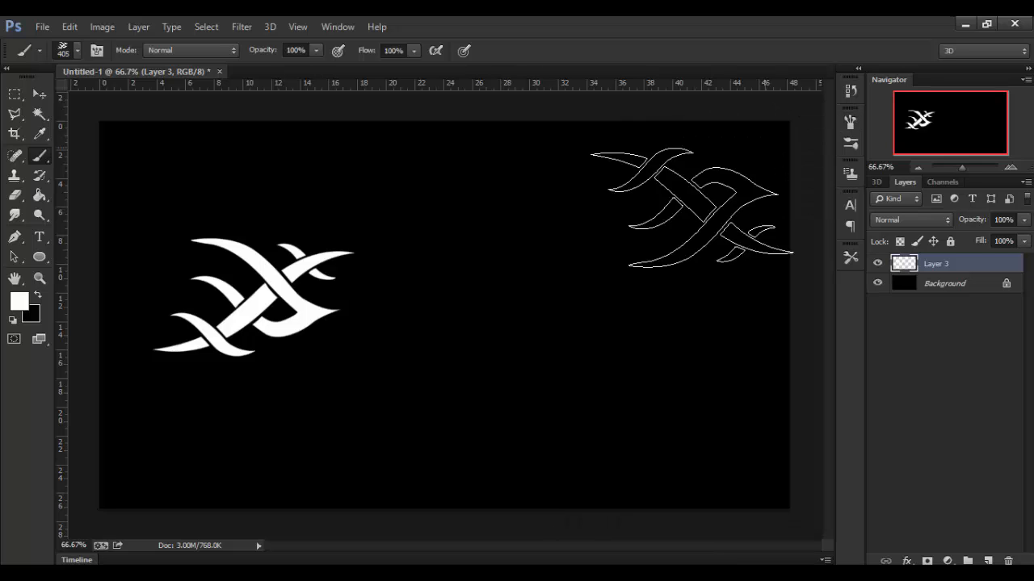
# - Flip the brush tip horizontally instead of vertically and stamp the mirrored blade ornament on the right half of the canvas
pyautogui.click(849, 121)
pyautogui.click(674, 285)
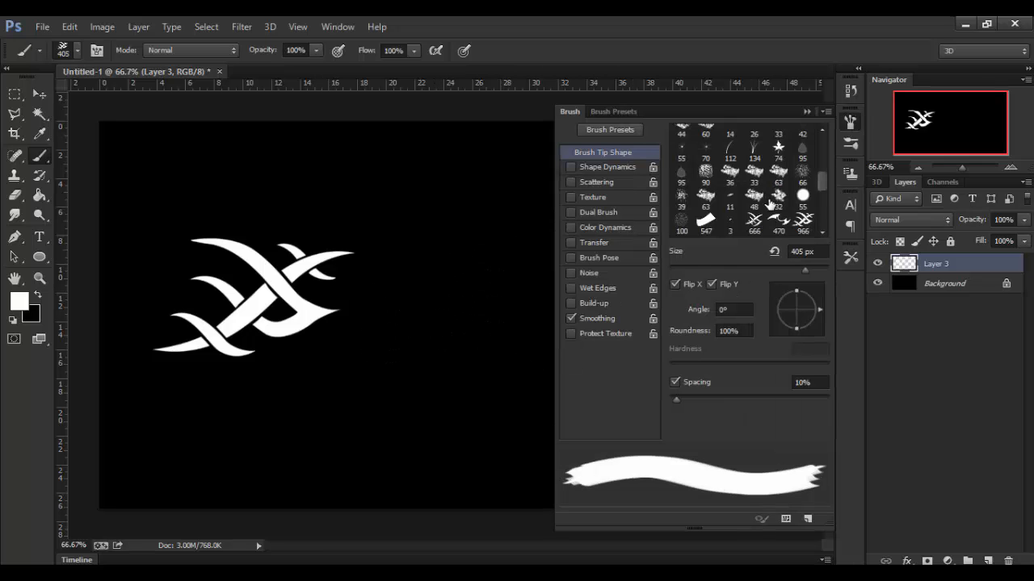
pyautogui.click(712, 286)
pyautogui.click(808, 112)
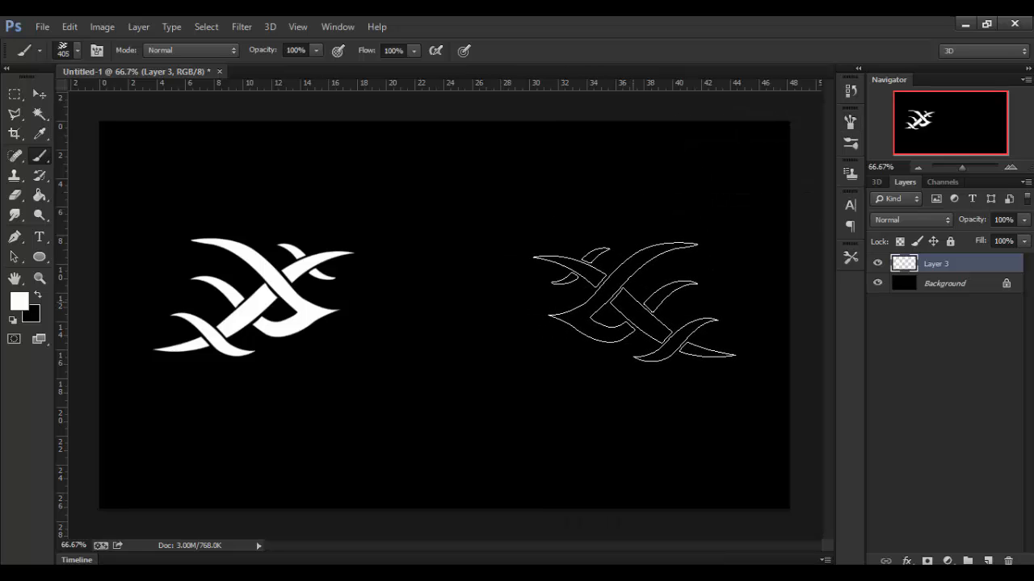
pyautogui.click(638, 301)
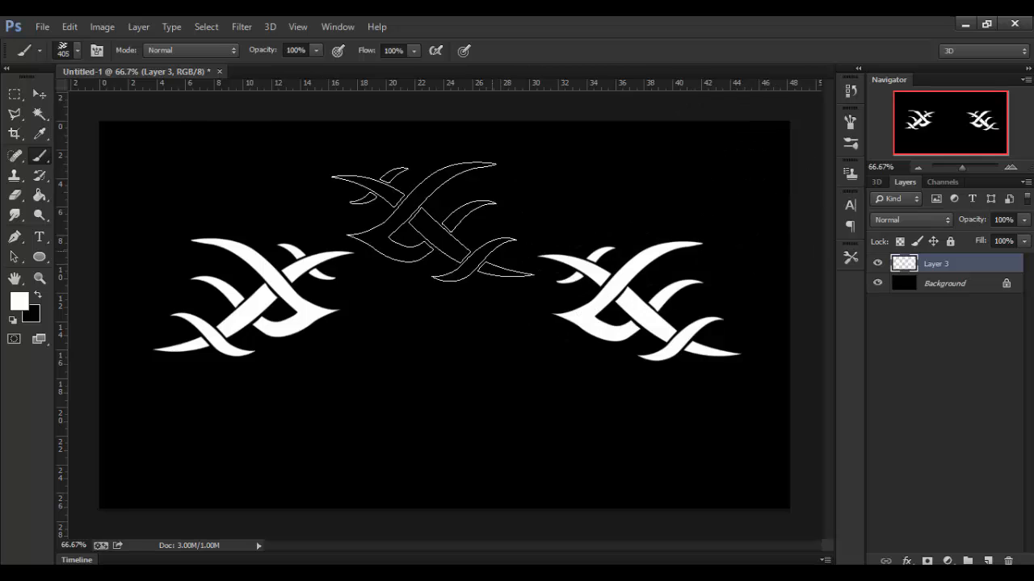
# - Choose the 410 px curved-blade brush, reduce it to 200 px and stamp it below the left ornament
pyautogui.click(68, 50)
pyautogui.click(133, 368)
pyautogui.click(78, 51)
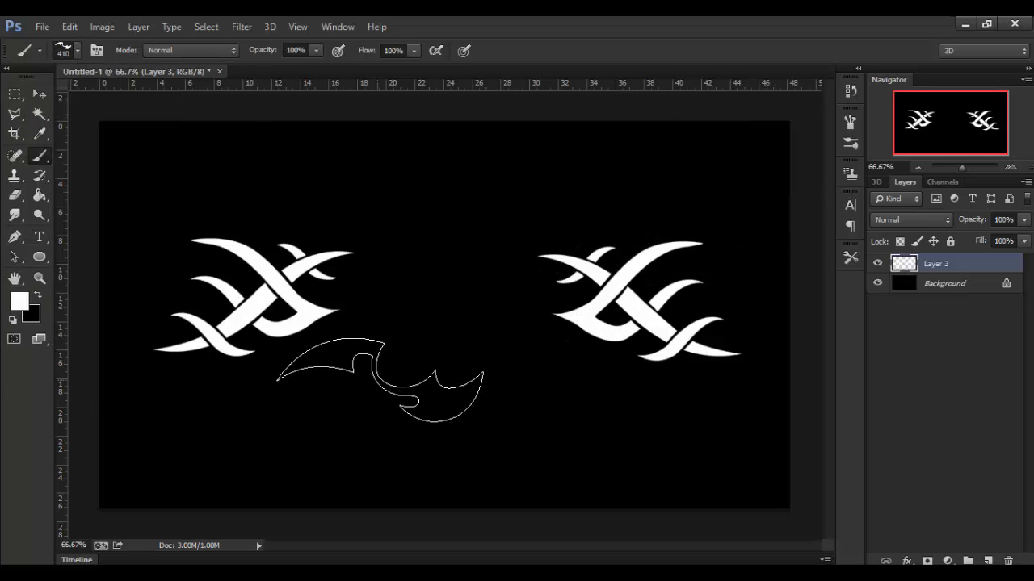
pyautogui.press('[')
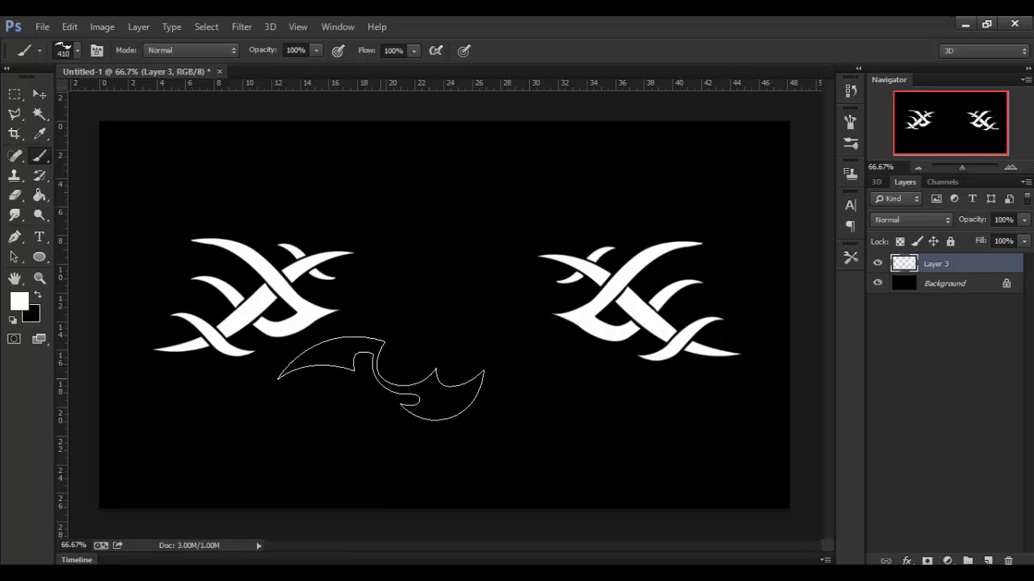
pyautogui.press('[')
pyautogui.press('[')
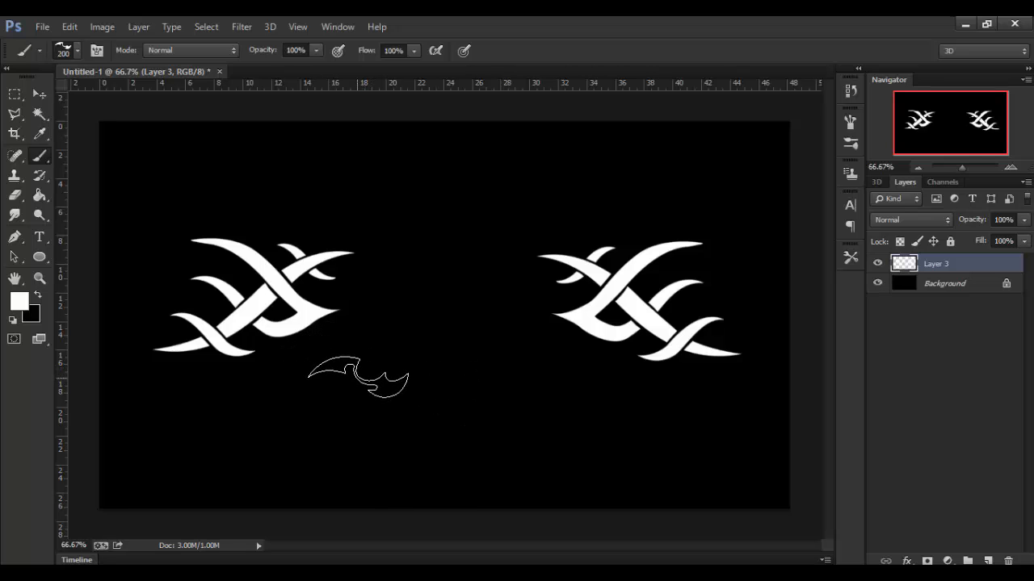
pyautogui.click(361, 376)
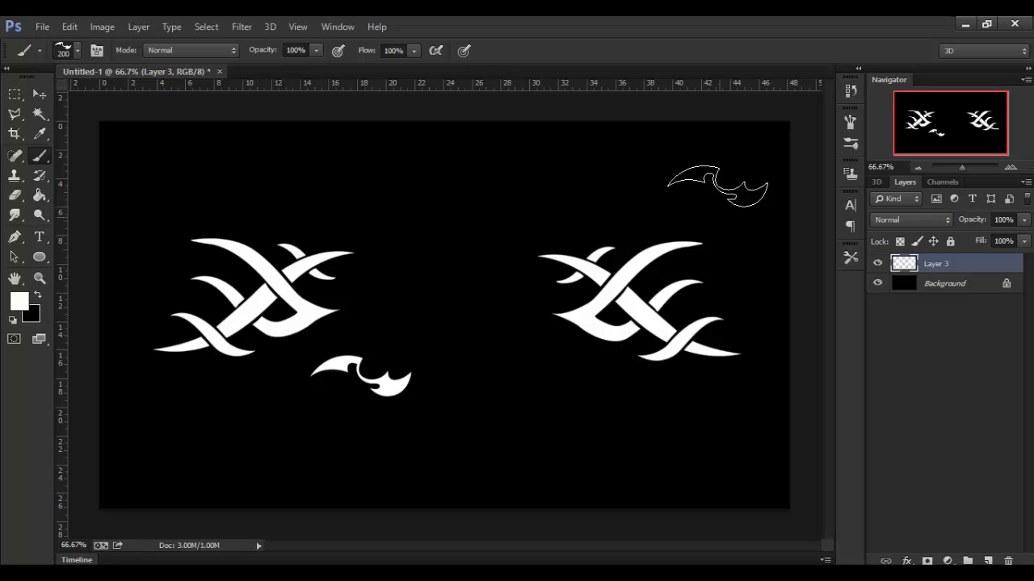
# - Flip the curved-blade brush tip horizontally and stamp its mirrored copy below the right ornament
pyautogui.click(847, 123)
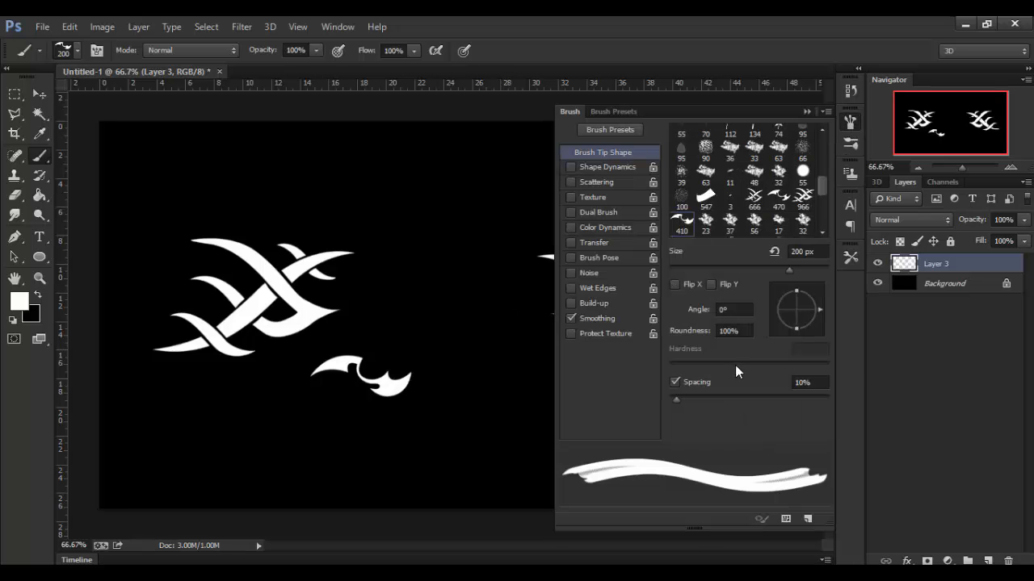
pyautogui.click(675, 286)
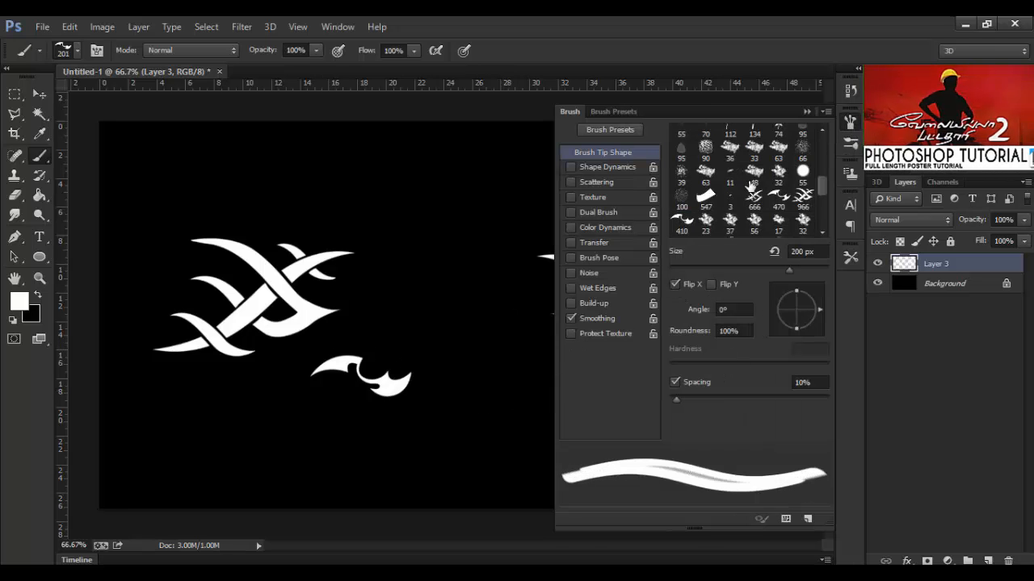
pyautogui.click(807, 113)
pyautogui.click(529, 378)
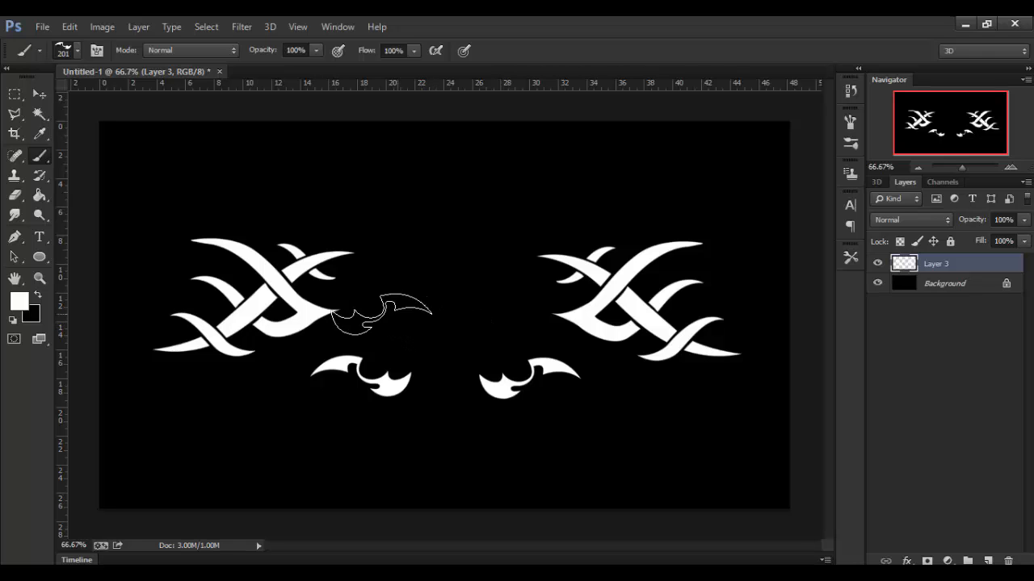
# - Create a new 1366 x 768 pixel RGB document with a white background at 72 pixels/inch
pyautogui.click(38, 27)
pyautogui.click(46, 41)
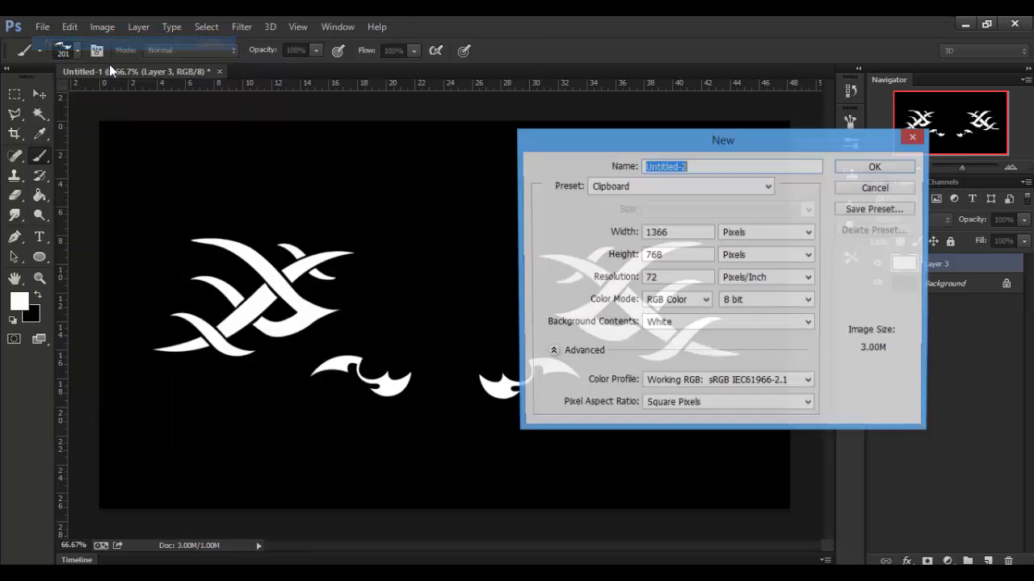
pyautogui.click(877, 166)
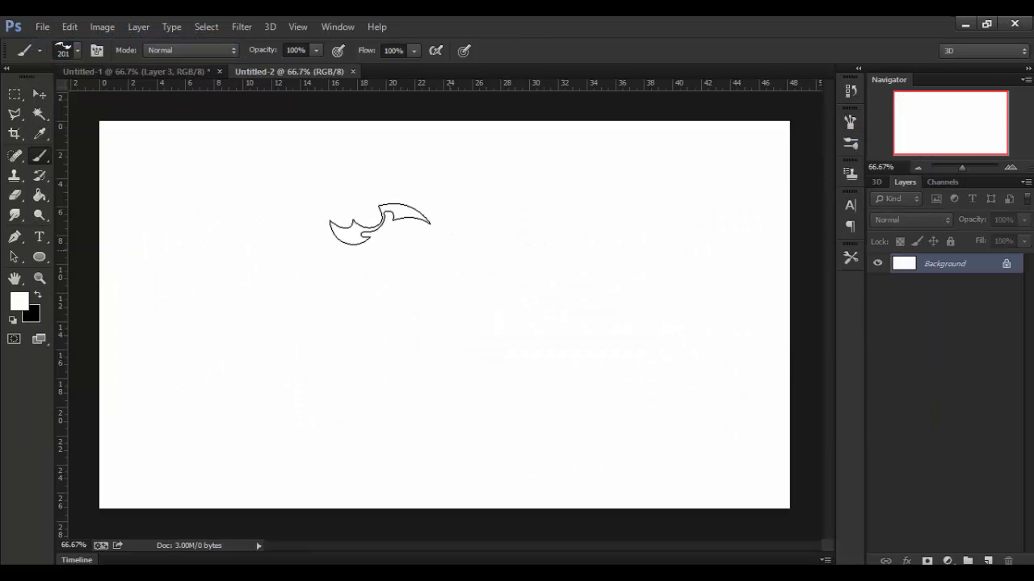
# - Set up a 4 px round brush in black and add a new layer above the white background
pyautogui.click(77, 50)
pyautogui.moveTo(199, 263); pyautogui.dragTo(193, 168)
pyautogui.click(32, 165)
pyautogui.click(74, 51)
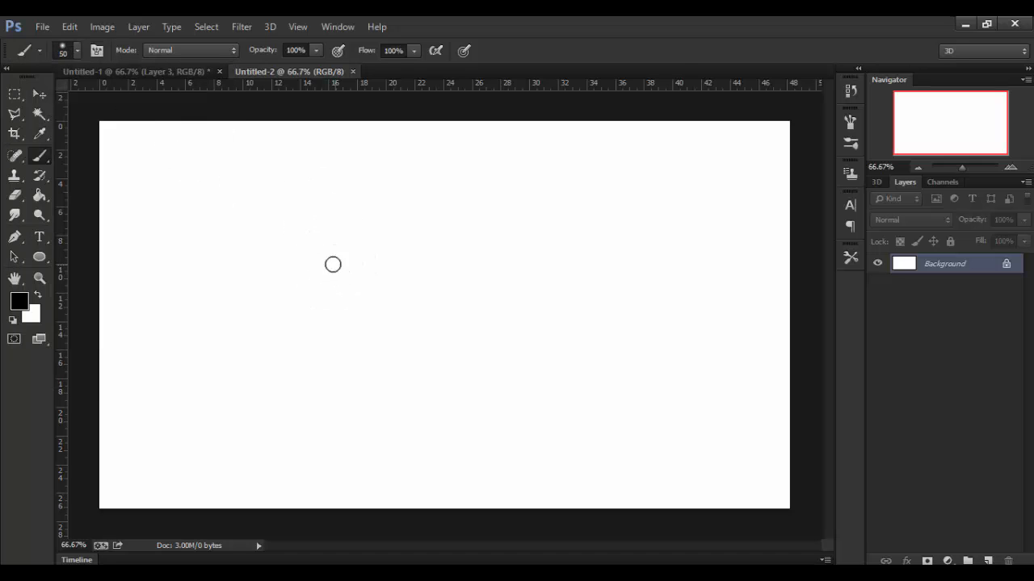
pyautogui.click(987, 561)
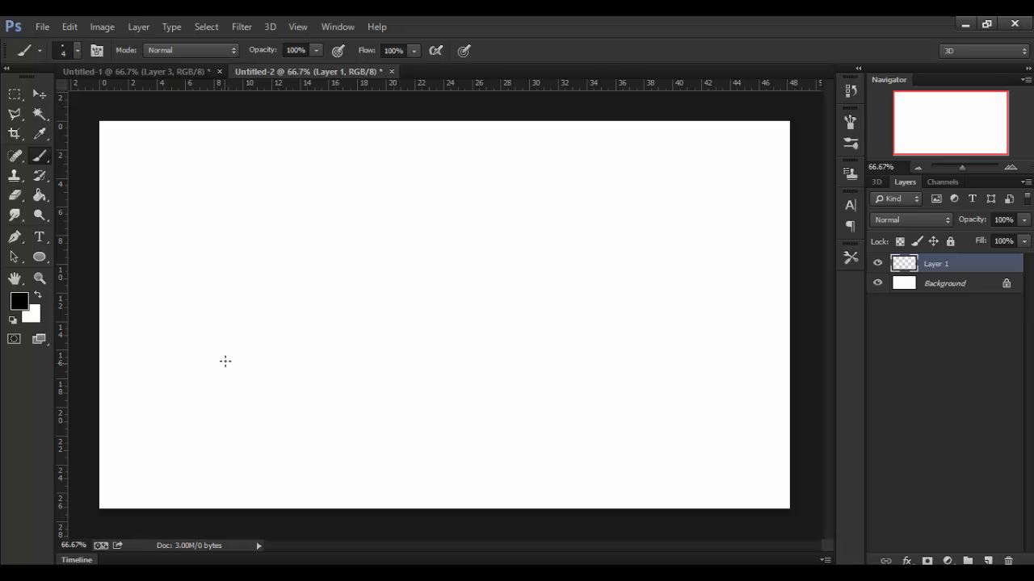
# - Draw a rising guide curve at the lower left and a falling guide curve at the lower right, redoing unsatisfactory strokes
pyautogui.moveTo(197, 390)
pyautogui.mouseDown()
pyautogui.moveTo(252, 352)
pyautogui.moveTo(336, 320)
pyautogui.mouseUp()
pyautogui.hotkey('ctrl', 'z')
pyautogui.moveTo(210, 398); pyautogui.dragTo(325, 318)
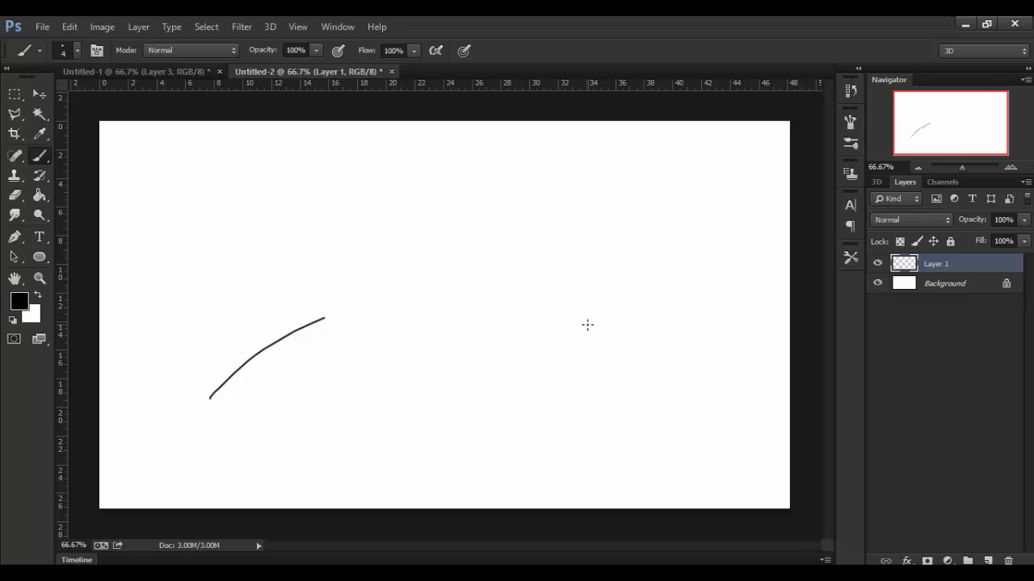
pyautogui.moveTo(539, 322); pyautogui.dragTo(650, 412)
pyautogui.hotkey('ctrl', 'z')
pyautogui.moveTo(537, 321); pyautogui.dragTo(637, 400)
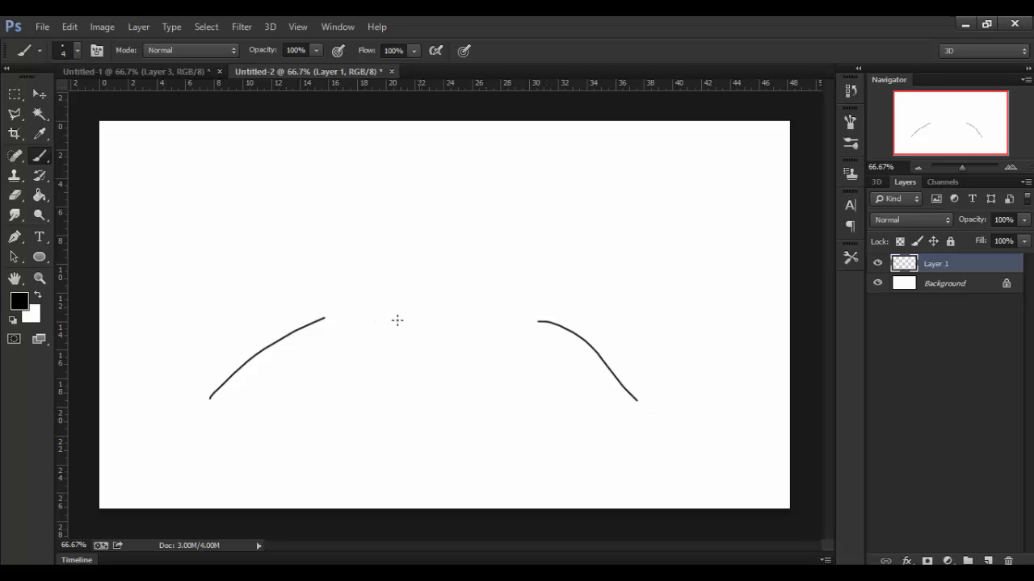
# - Draw two straight horizontal guide lines, one between the curves and a parallel one above it
pyautogui.moveTo(342, 314); pyautogui.dragTo(480, 315)
pyautogui.hotkey('ctrl', 'z')
pyautogui.moveTo(342, 314); pyautogui.dragTo(479, 314)
pyautogui.moveTo(358, 207); pyautogui.dragTo(501, 208)
pyautogui.hotkey('ctrl', 'z')
pyautogui.moveTo(346, 205); pyautogui.dragTo(494, 205)
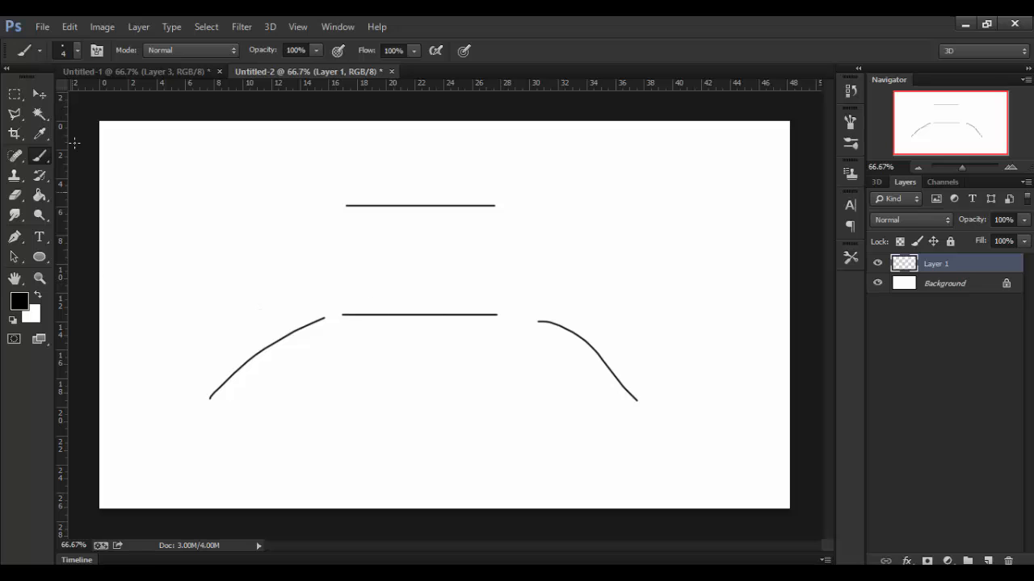
# - Reduce the brush to 2 px at 40% opacity and sketch the first letter above the left end of the left curve
pyautogui.moveTo(239, 55); pyautogui.dragTo(247, 54)
pyautogui.keyDown('shift'); pyautogui.click(228, 264); pyautogui.keyUp('shift')
pyautogui.hotkey('ctrl', 'z')
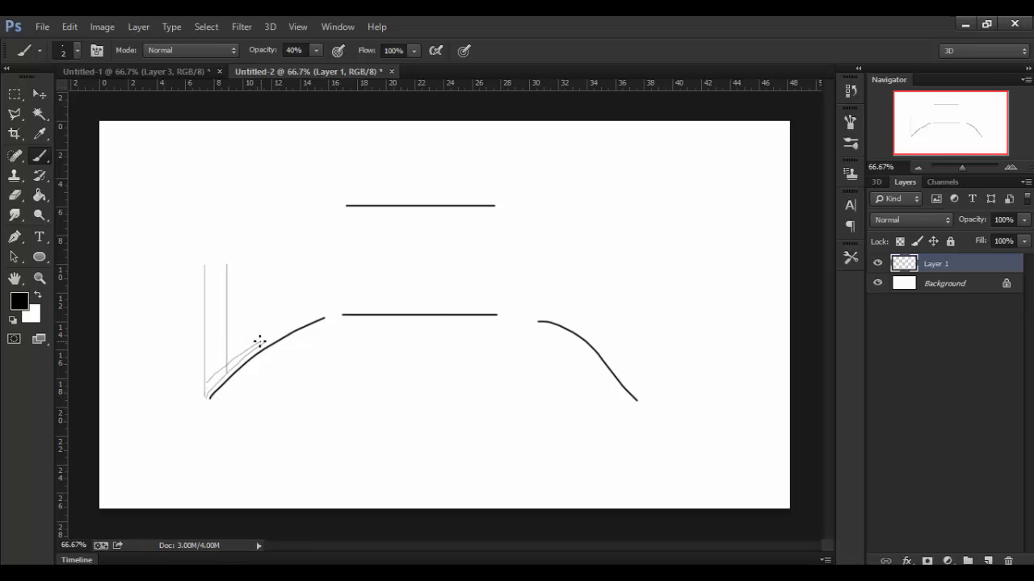
pyautogui.hotkey('ctrl', 'z')
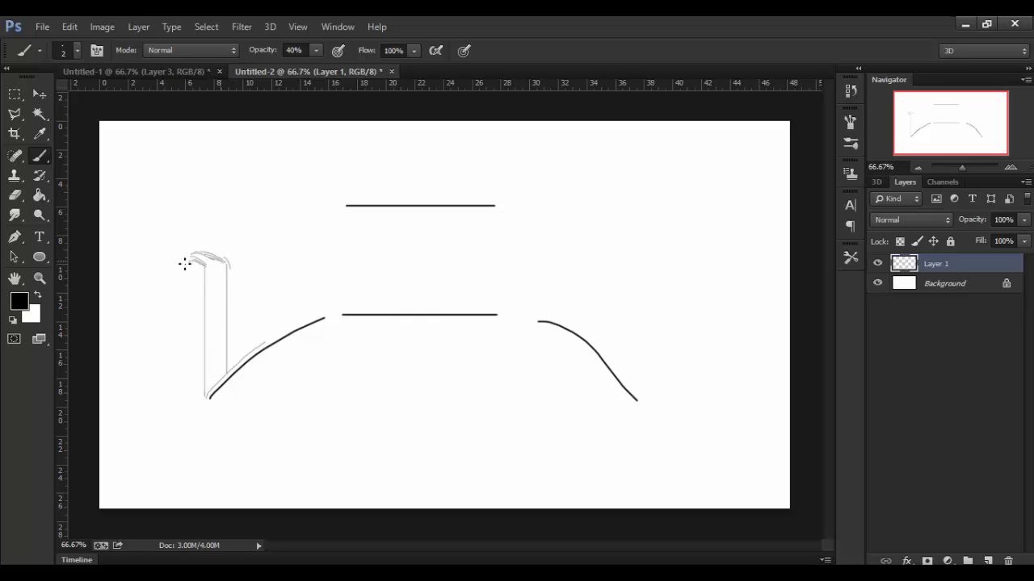
# - Sketch the remaining outlined Tamil letters along the guides from left to right, with a small crescent above the last letter
pyautogui.moveTo(202, 393)
pyautogui.mouseDown()
pyautogui.moveTo(251, 346)
pyautogui.moveTo(299, 235)
pyautogui.moveTo(315, 320)
pyautogui.mouseUp()
pyautogui.moveTo(272, 283); pyautogui.dragTo(279, 339)
pyautogui.moveTo(339, 223)
pyautogui.mouseDown()
pyautogui.moveTo(325, 249)
pyautogui.moveTo(365, 311)
pyautogui.moveTo(384, 292)
pyautogui.moveTo(357, 265)
pyautogui.moveTo(365, 292)
pyautogui.moveTo(366, 277)
pyautogui.moveTo(349, 282)
pyautogui.moveTo(344, 219)
pyautogui.moveTo(379, 249)
pyautogui.mouseUp()
pyautogui.moveTo(393, 214)
pyautogui.mouseDown()
pyautogui.moveTo(452, 300)
pyautogui.moveTo(418, 295)
pyautogui.moveTo(433, 294)
pyautogui.mouseUp()
pyautogui.moveTo(462, 233)
pyautogui.mouseDown()
pyautogui.moveTo(427, 207)
pyautogui.moveTo(512, 203)
pyautogui.moveTo(518, 236)
pyautogui.moveTo(496, 293)
pyautogui.moveTo(516, 318)
pyautogui.moveTo(532, 202)
pyautogui.moveTo(381, 200)
pyautogui.moveTo(511, 197)
pyautogui.moveTo(529, 320)
pyautogui.moveTo(566, 205)
pyautogui.moveTo(584, 271)
pyautogui.moveTo(561, 298)
pyautogui.moveTo(579, 327)
pyautogui.moveTo(628, 211)
pyautogui.moveTo(605, 278)
pyautogui.moveTo(621, 273)
pyautogui.moveTo(625, 230)
pyautogui.moveTo(641, 263)
pyautogui.moveTo(651, 215)
pyautogui.moveTo(631, 215)
pyautogui.moveTo(655, 293)
pyautogui.moveTo(690, 294)
pyautogui.moveTo(638, 320)
pyautogui.moveTo(683, 277)
pyautogui.moveTo(676, 327)
pyautogui.moveTo(597, 329)
pyautogui.moveTo(649, 353)
pyautogui.moveTo(638, 405)
pyautogui.moveTo(600, 350)
pyautogui.mouseUp()
pyautogui.moveTo(660, 207); pyautogui.dragTo(658, 187)
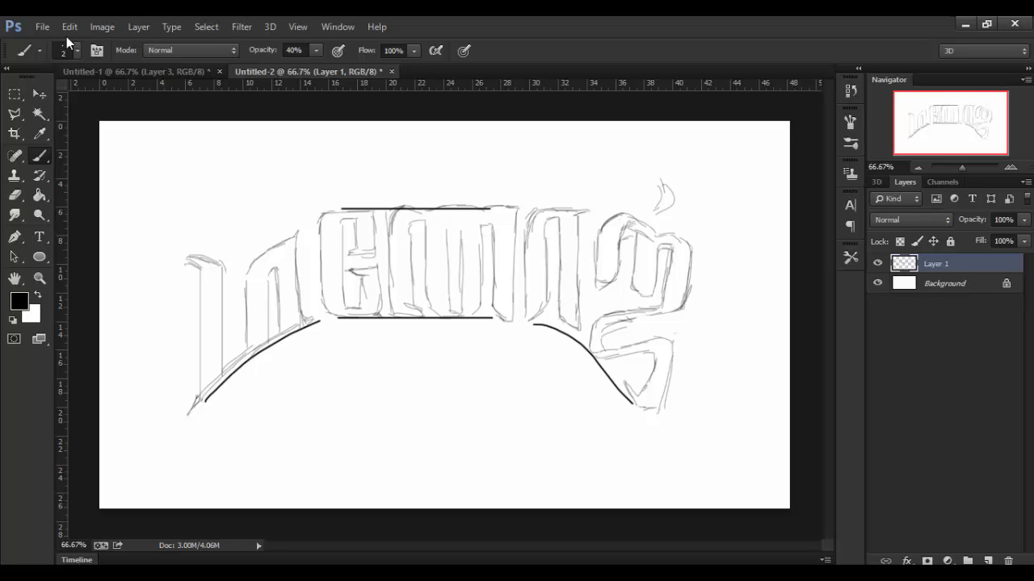
# - Save the lettering sketch as a JPEG named "asdasd" in the billa folder at maximum quality 12
pyautogui.click(42, 27)
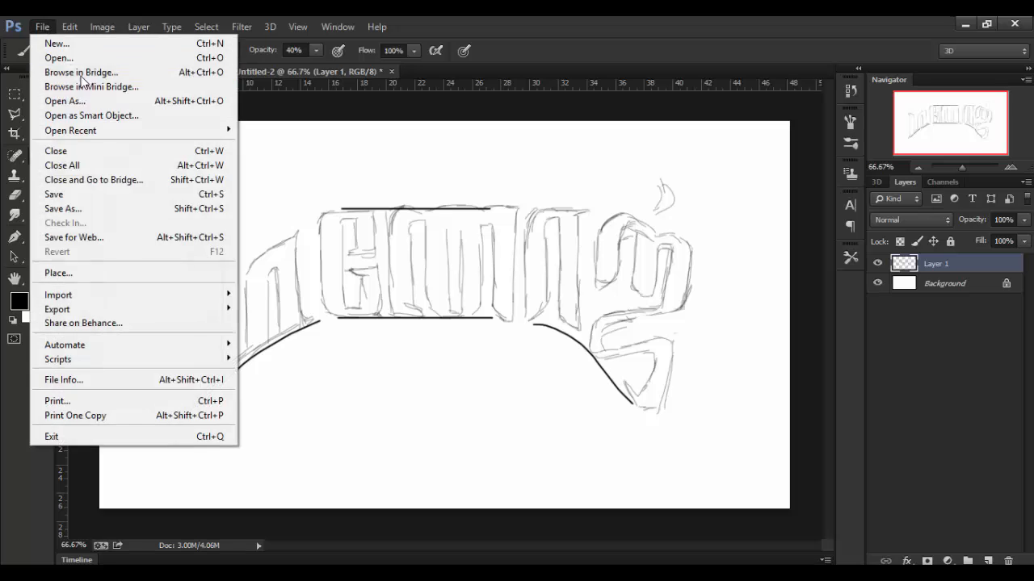
pyautogui.click(77, 205)
pyautogui.click(250, 408)
pyautogui.click(166, 266)
pyautogui.click(216, 390)
pyautogui.write('asd')
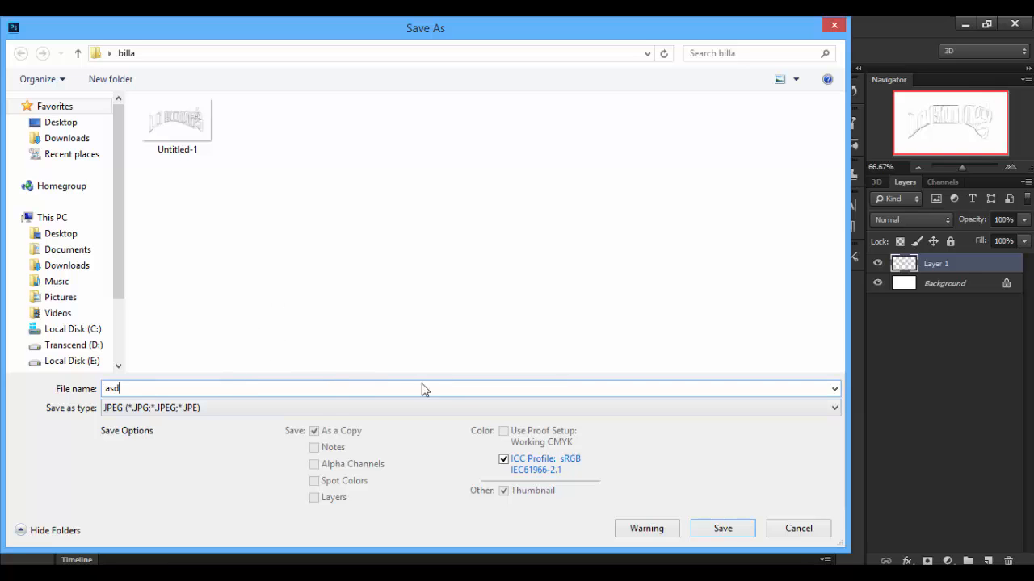
pyautogui.write('asd')
pyautogui.click(726, 533)
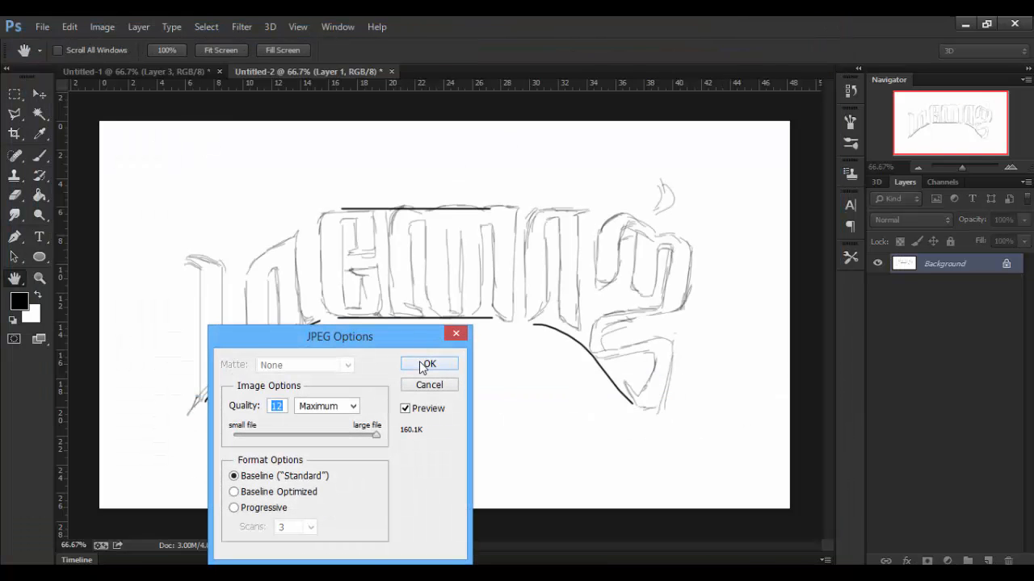
pyautogui.click(427, 364)
# - Close the Untitled-2 sketch document without saving changes and open the Untitled-1 sketch image from the billa folder
pyautogui.click(392, 72)
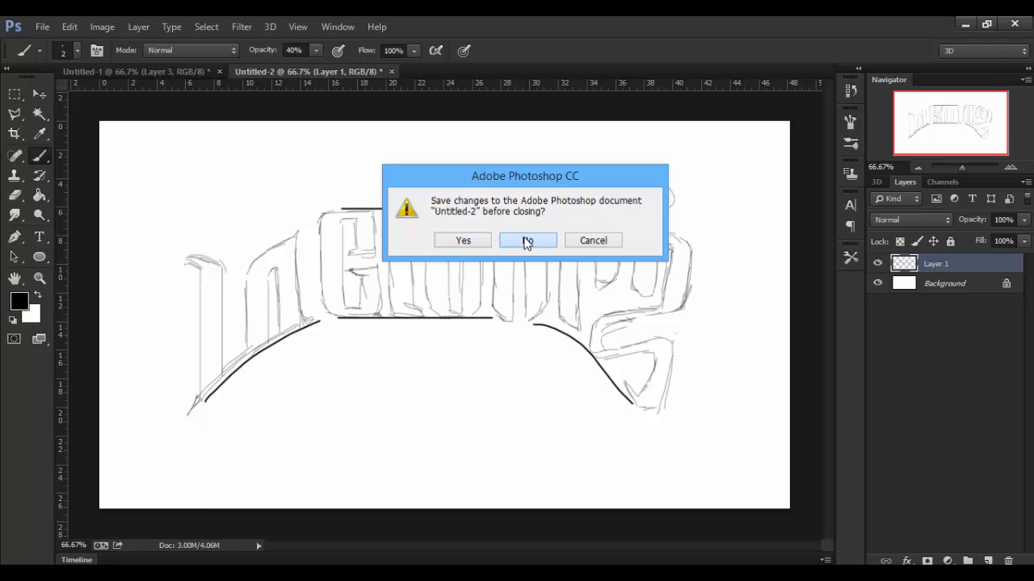
pyautogui.click(524, 239)
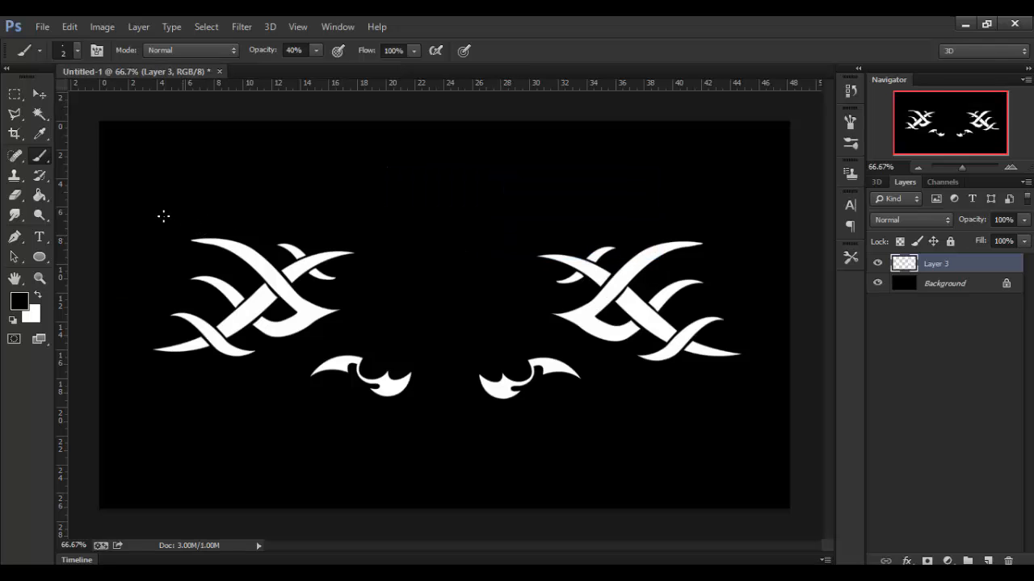
pyautogui.click(42, 26)
pyautogui.click(47, 58)
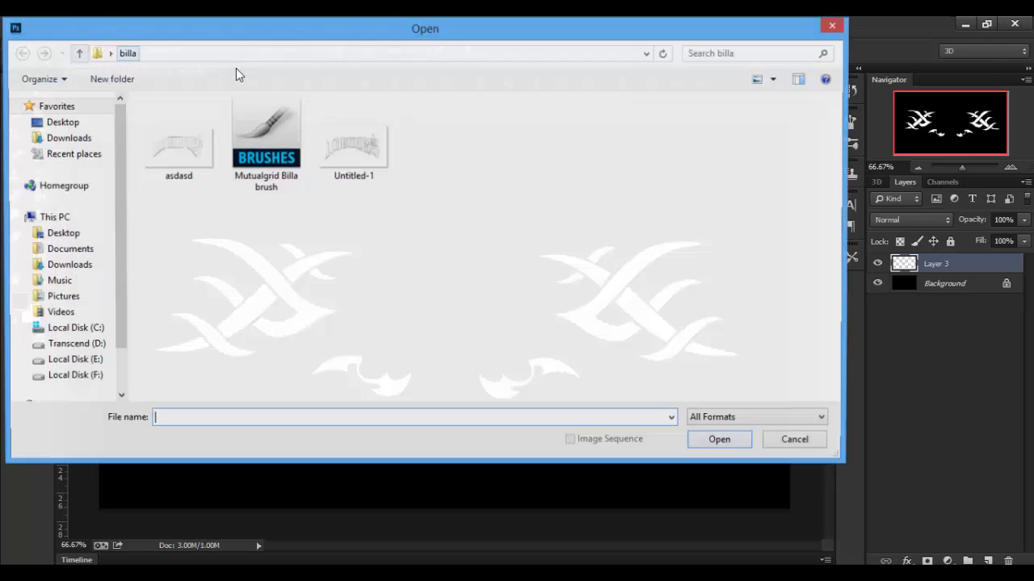
pyautogui.doubleClick(364, 159)
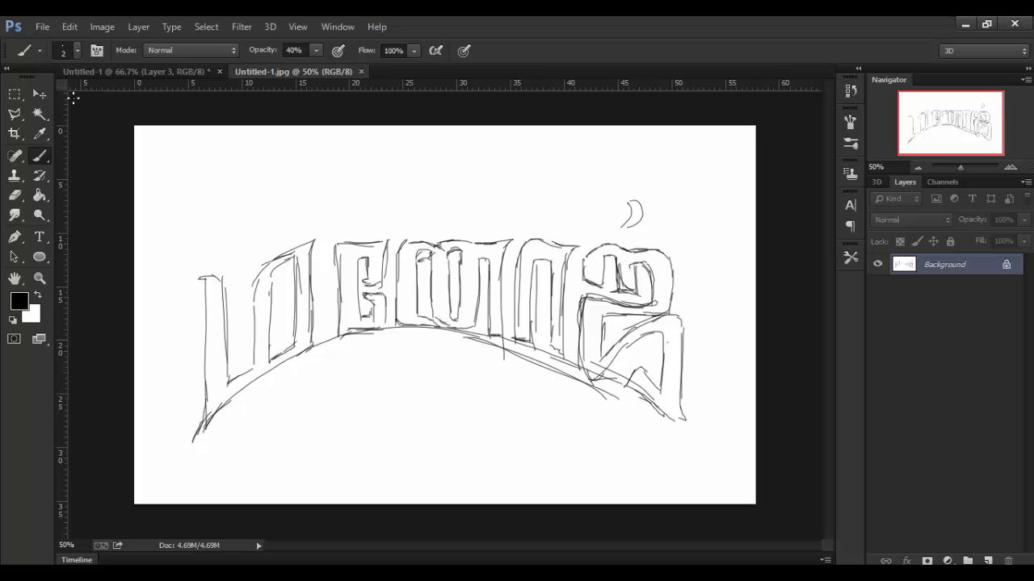
# - Copy the sketch image into the ornament document as a new layer and lower its opacity to 33%
pyautogui.click(39, 95)
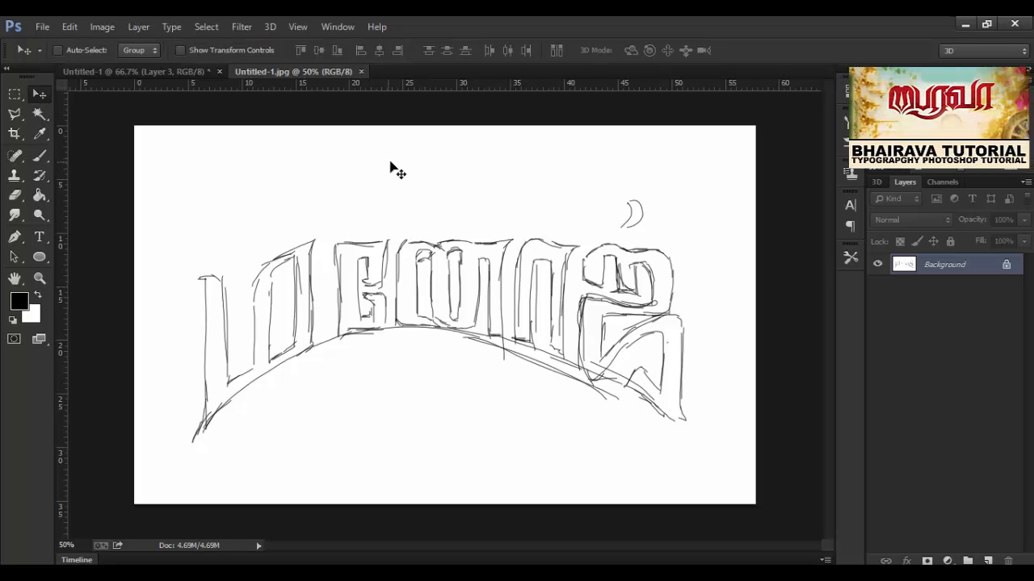
pyautogui.moveTo(394, 170)
pyautogui.mouseDown()
pyautogui.moveTo(353, 181)
pyautogui.moveTo(161, 73)
pyautogui.moveTo(357, 231)
pyautogui.moveTo(500, 290)
pyautogui.moveTo(529, 187)
pyautogui.mouseUp()
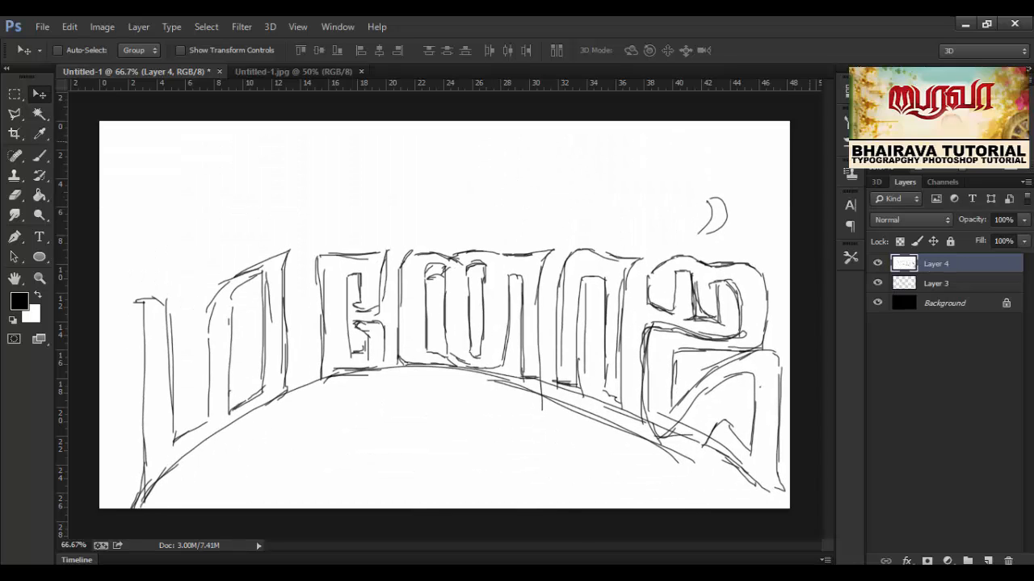
pyautogui.moveTo(978, 225); pyautogui.dragTo(751, 273)
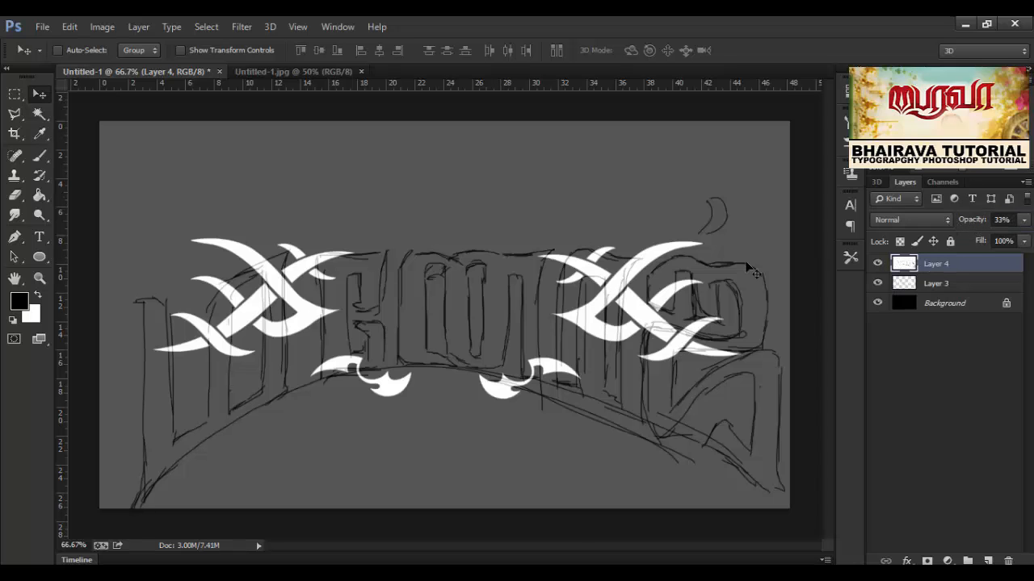
# - Scale the sketch layer proportionally to 31% and place it between the two large mirrored ornaments
pyautogui.click(70, 25)
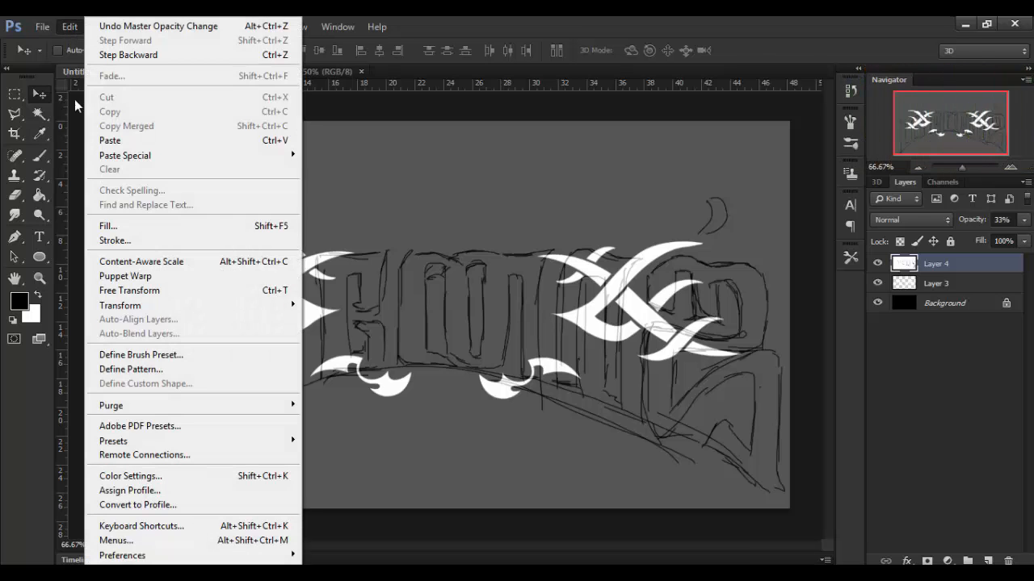
pyautogui.click(139, 293)
pyautogui.click(307, 50)
pyautogui.write('51')
pyautogui.press('Return')
pyautogui.write('48')
pyautogui.press('Return')
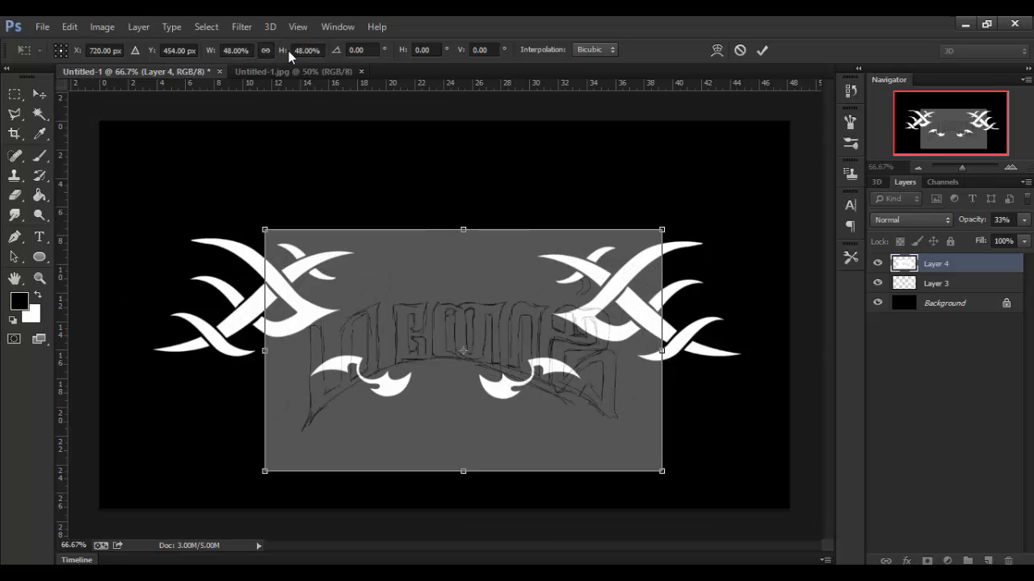
pyautogui.moveTo(523, 335); pyautogui.dragTo(517, 263)
pyautogui.write('32')
pyautogui.press('Return')
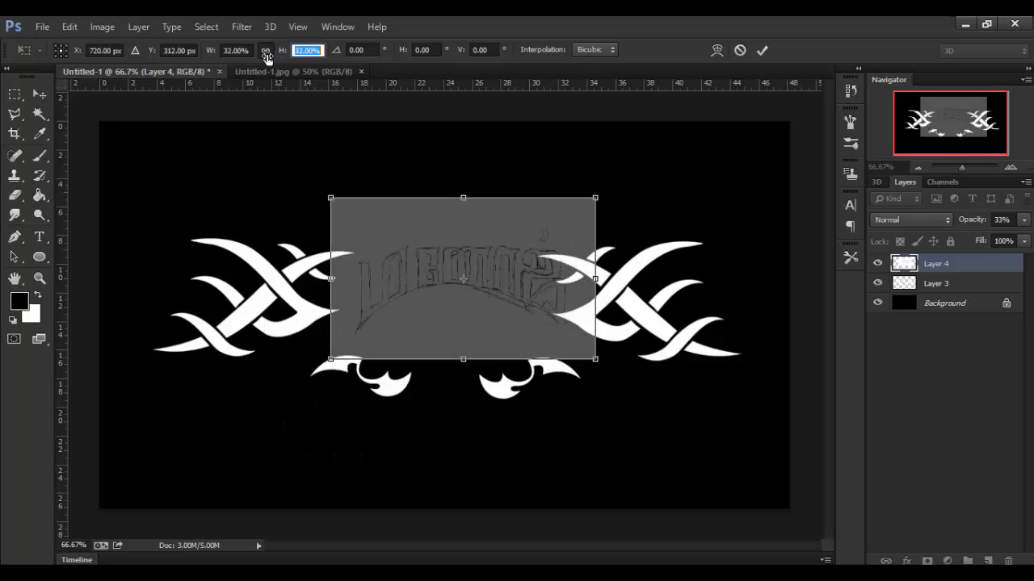
pyautogui.write('31')
pyautogui.press('Return')
pyautogui.moveTo(518, 288)
pyautogui.mouseDown()
pyautogui.moveTo(501, 287)
pyautogui.moveTo(500, 298)
pyautogui.mouseUp()
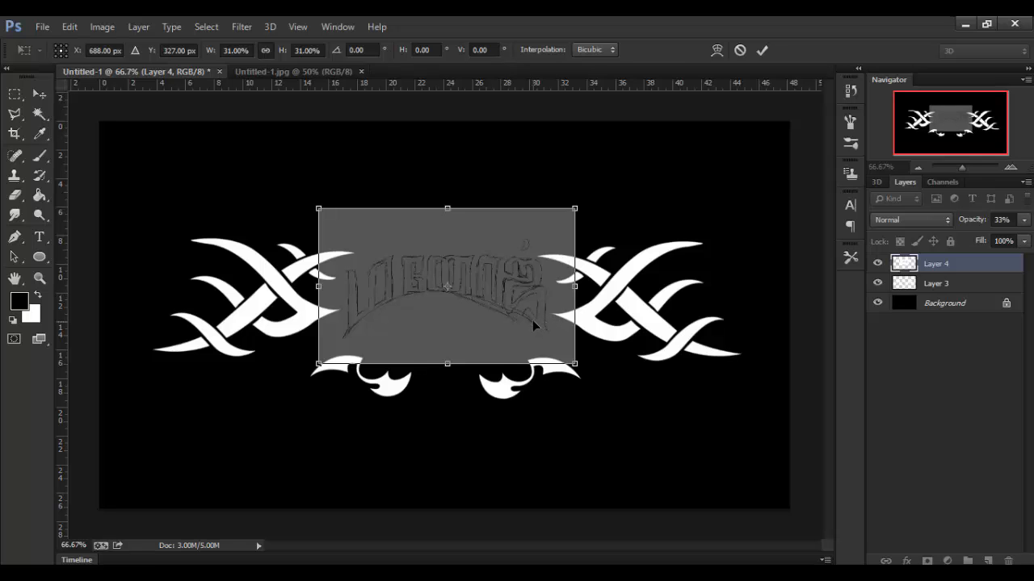
pyautogui.press('Return')
# - Add a new empty layer above the sketch layer for the traced lettering
pyautogui.hotkey('ctrl', '+')
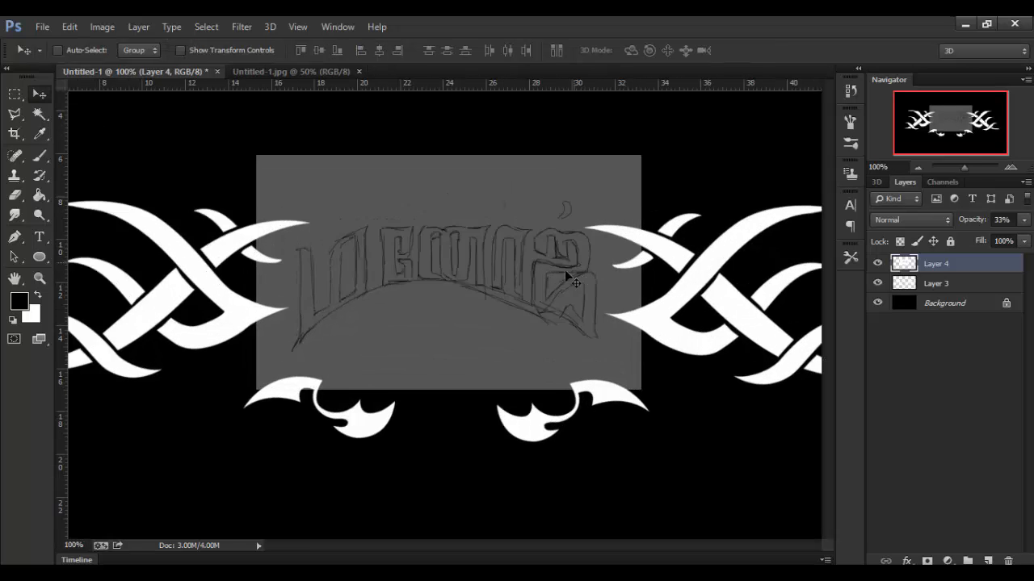
pyautogui.hotkey('ctrl', '+')
pyautogui.scroll(3, 590, 376)
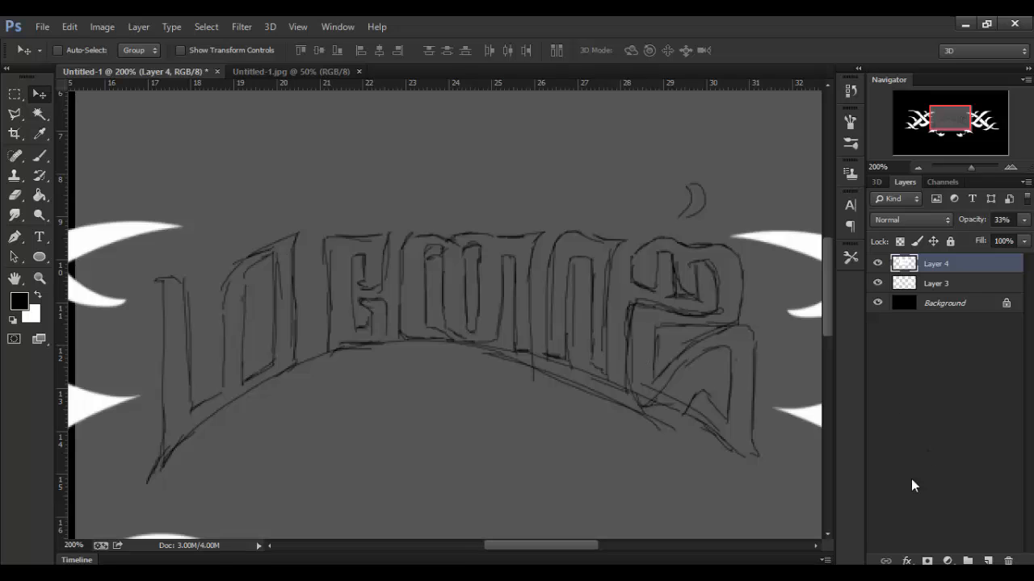
pyautogui.click(988, 560)
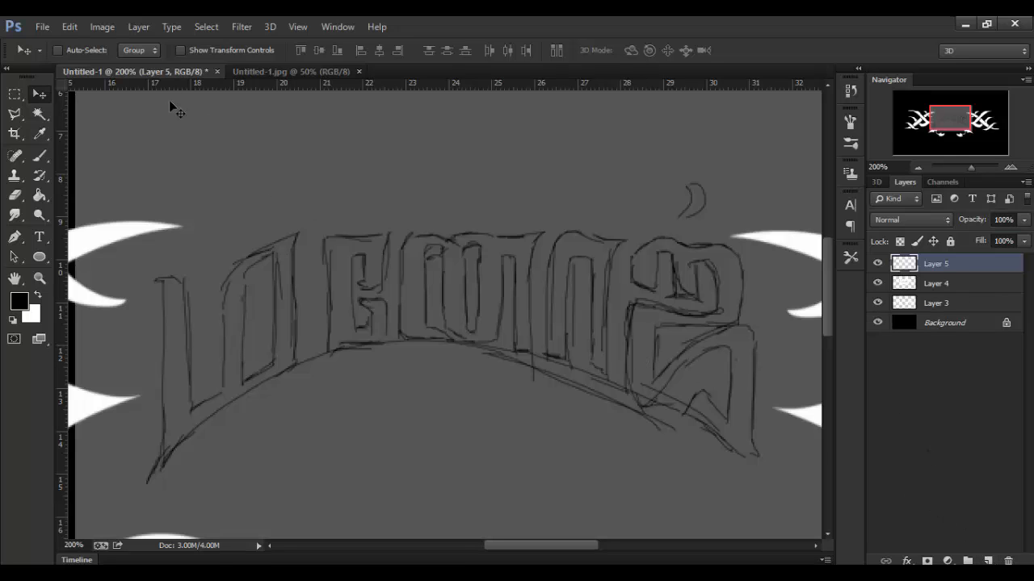
pyautogui.click(15, 114)
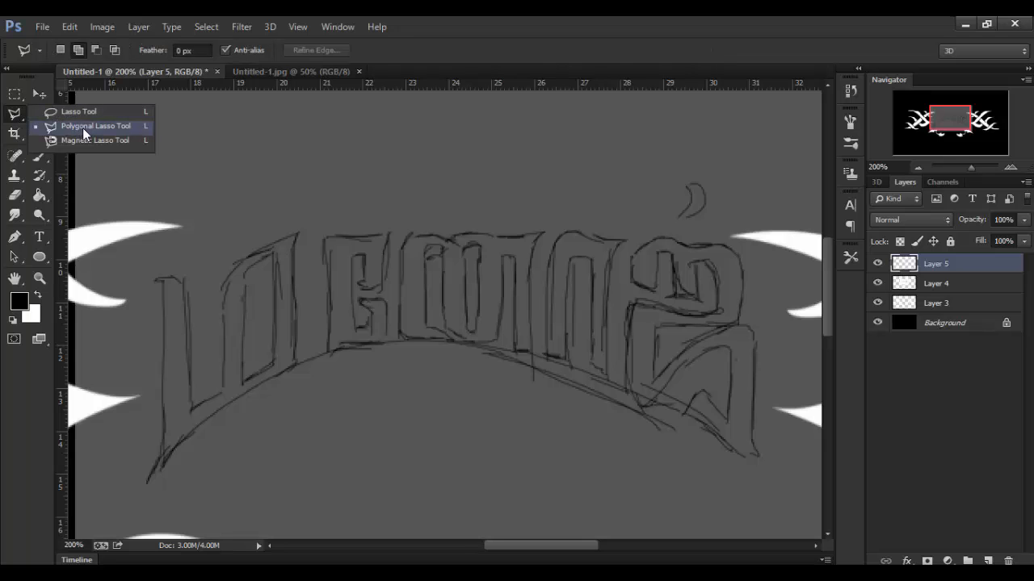
pyautogui.click(82, 128)
pyautogui.scroll(2, 213, 330)
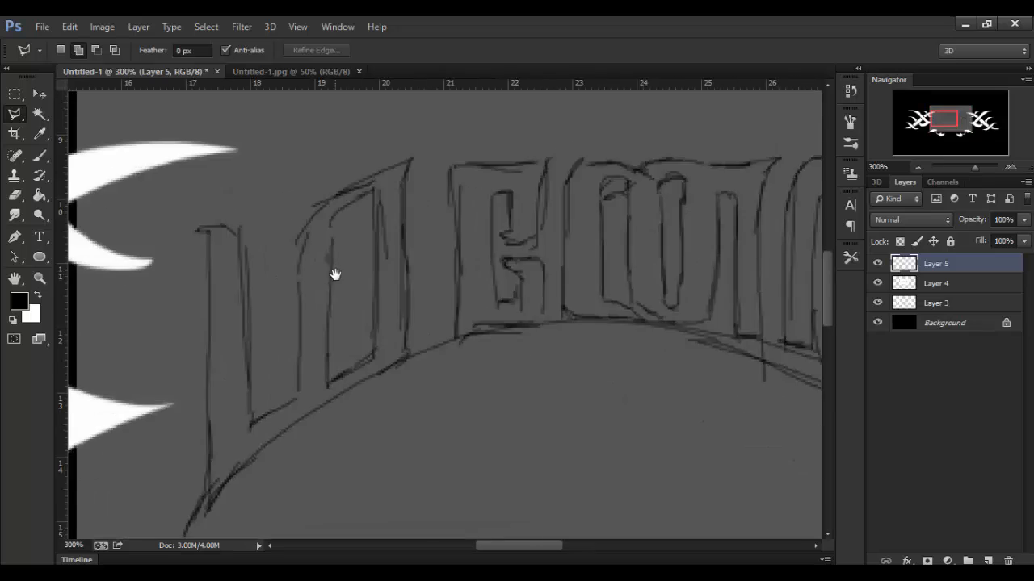
pyautogui.click(401, 203)
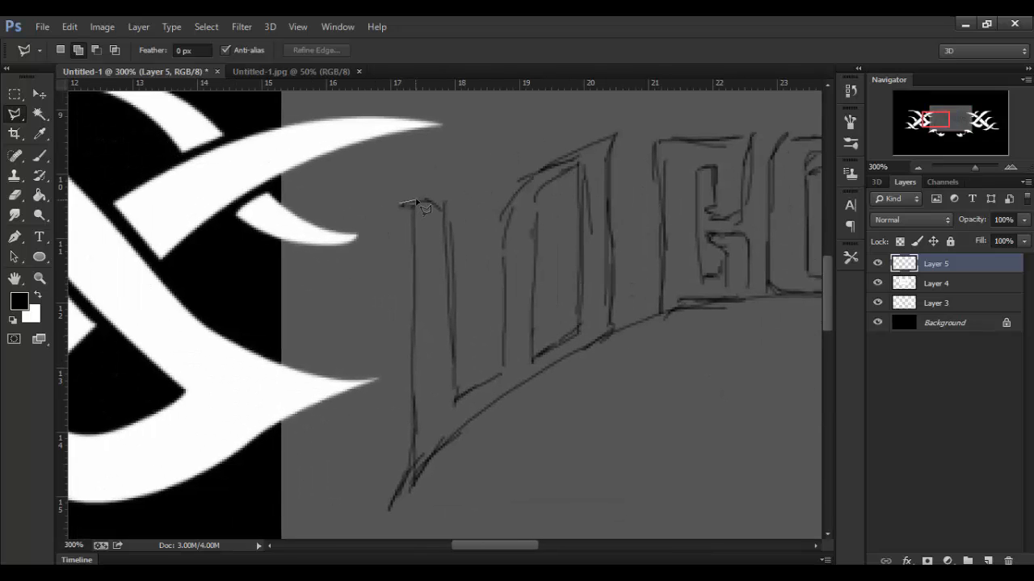
pyautogui.click(446, 212)
pyautogui.click(502, 373)
pyautogui.click(623, 128)
pyautogui.click(607, 247)
pyautogui.click(619, 337)
pyautogui.click(396, 488)
pyautogui.click(415, 412)
pyautogui.click(399, 290)
pyautogui.click(408, 210)
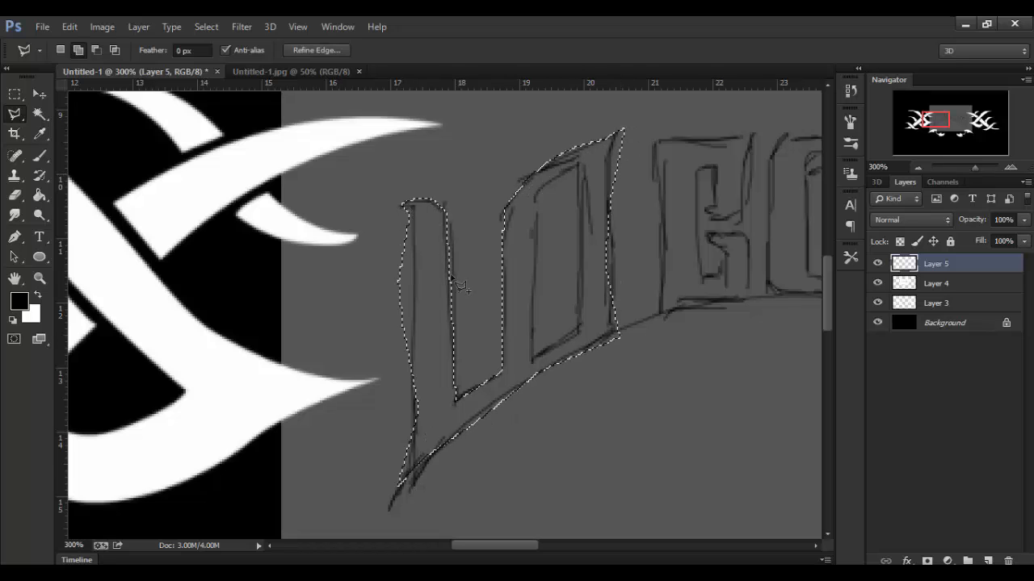
pyautogui.hotkey('ctrl', 'd')
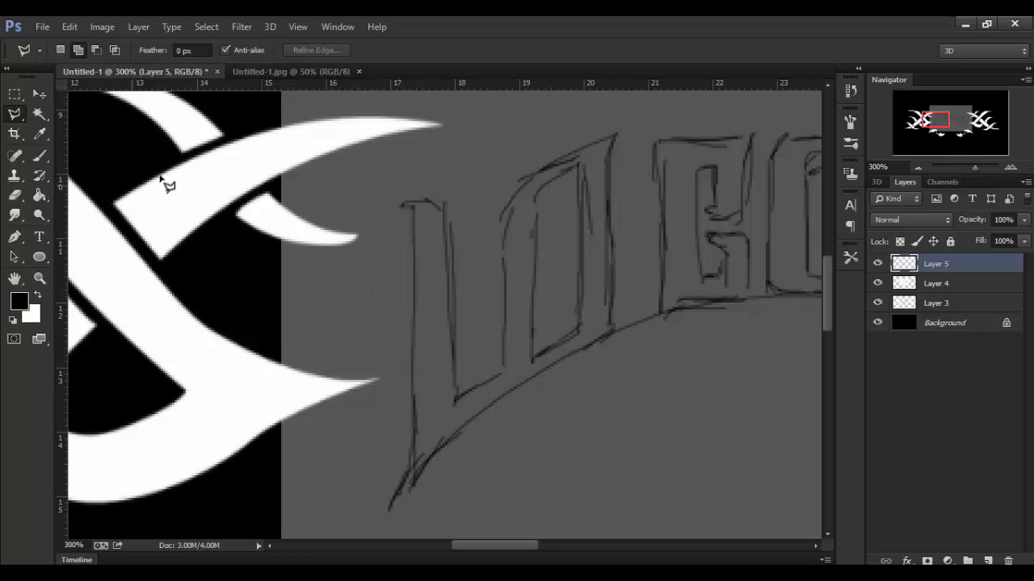
# - Trace the first letter's upper outline with the Pen tool, from the stem's tip through the inner notch and down the far edge
pyautogui.click(14, 237)
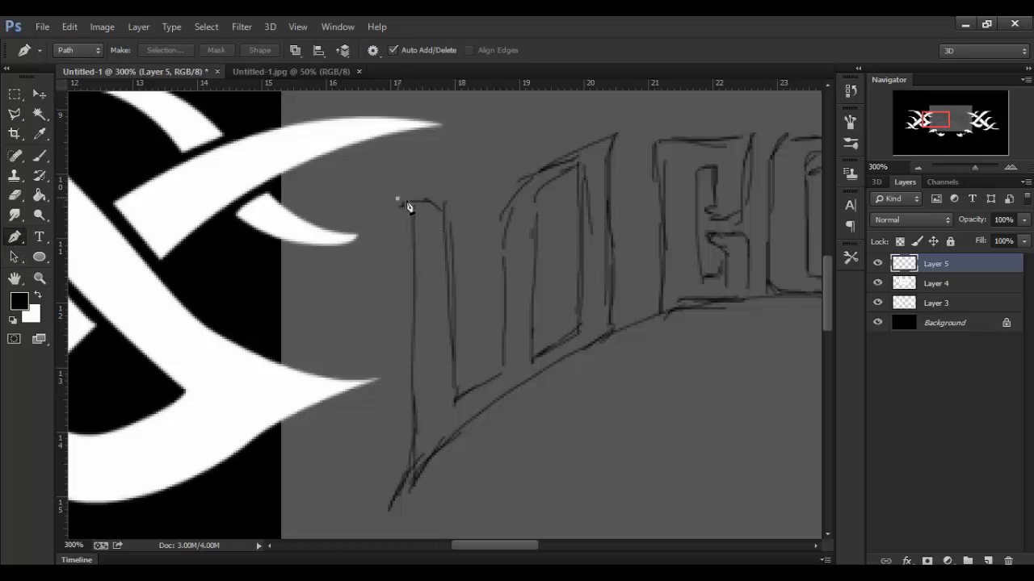
pyautogui.moveTo(452, 253); pyautogui.dragTo(451, 329)
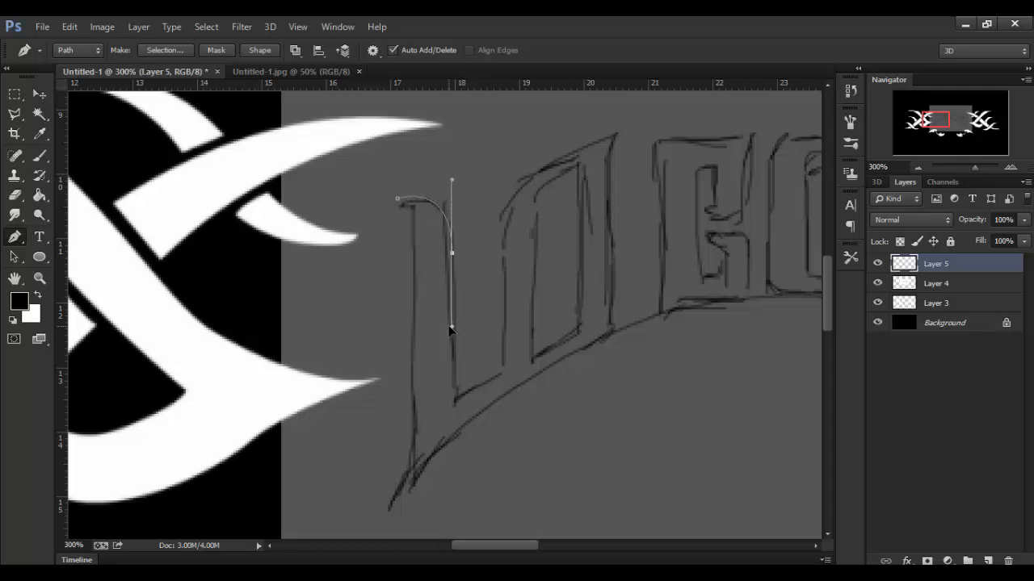
pyautogui.click(453, 400)
pyautogui.moveTo(504, 380); pyautogui.dragTo(510, 368)
pyautogui.click(501, 253)
pyautogui.moveTo(547, 167); pyautogui.dragTo(602, 140)
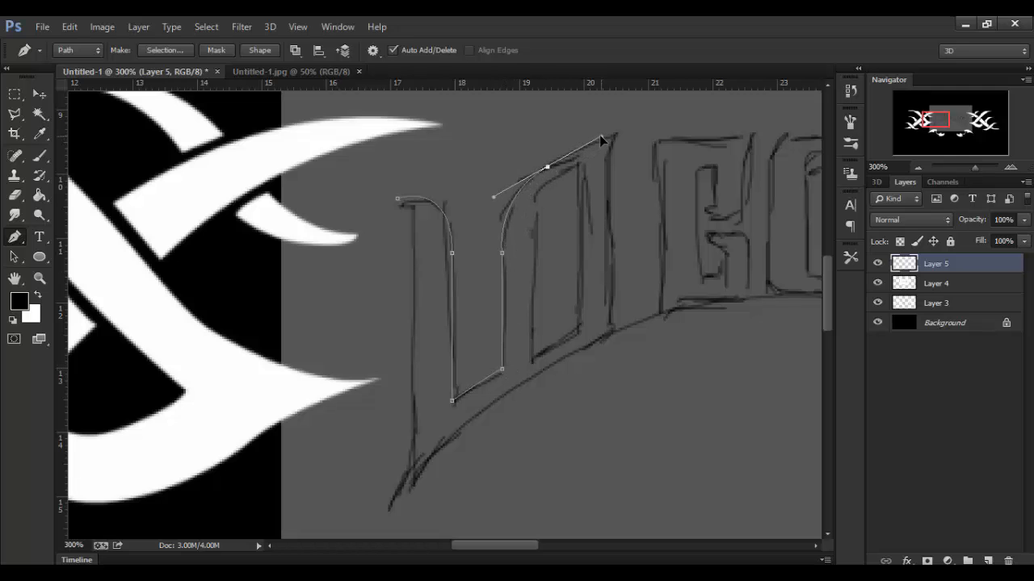
pyautogui.click(617, 131)
pyautogui.moveTo(608, 185); pyautogui.dragTo(610, 234)
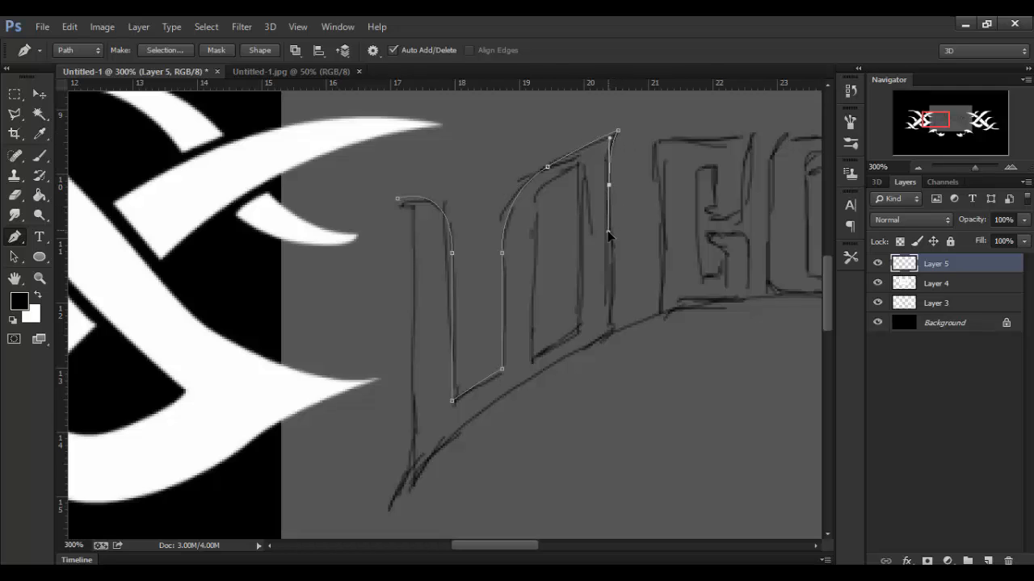
pyautogui.click(613, 325)
pyautogui.hotkey('ctrl', 'z')
pyautogui.click(609, 321)
# - Close the first letter's path along the lower arch, pointed tail and stem, and convert it into a new selection with 0 px feather
pyautogui.scroll(-2, 484, 404)
pyautogui.moveTo(393, 455); pyautogui.dragTo(347, 501)
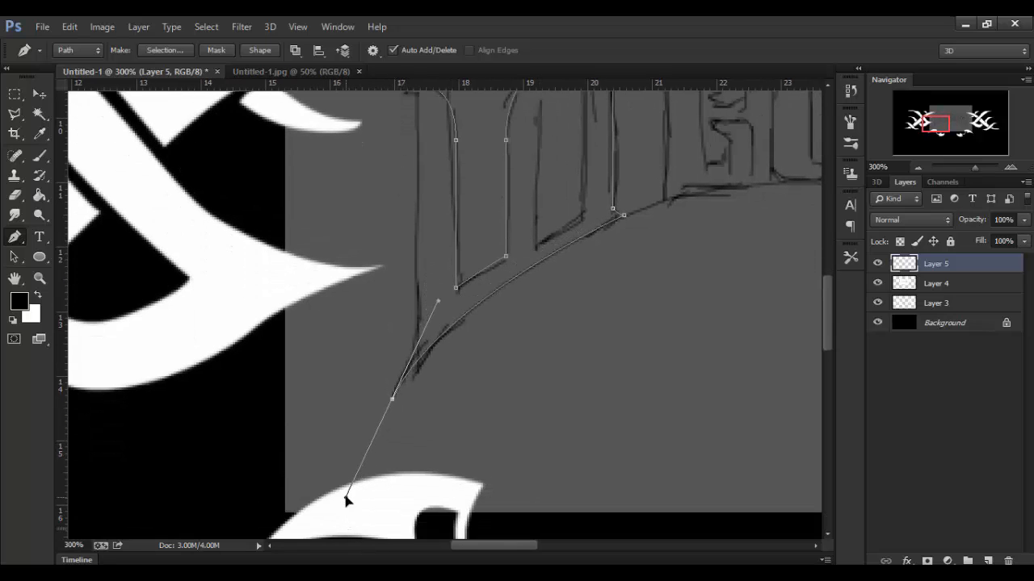
pyautogui.click(393, 398)
pyautogui.moveTo(416, 331); pyautogui.dragTo(416, 306)
pyautogui.scroll(3, 438, 226)
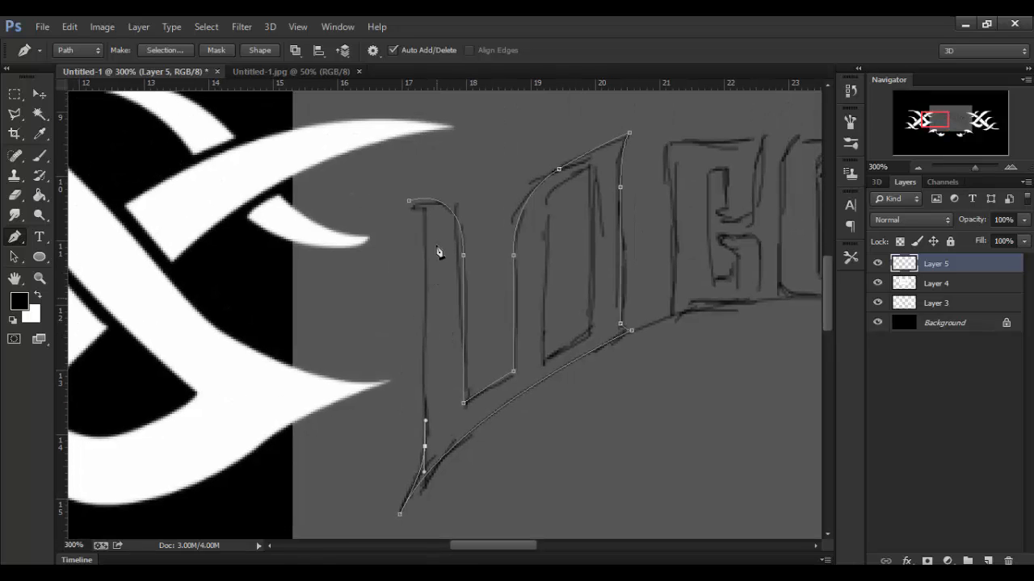
pyautogui.click(425, 219)
pyautogui.click(408, 201)
pyautogui.rightClick(691, 190)
pyautogui.click(739, 263)
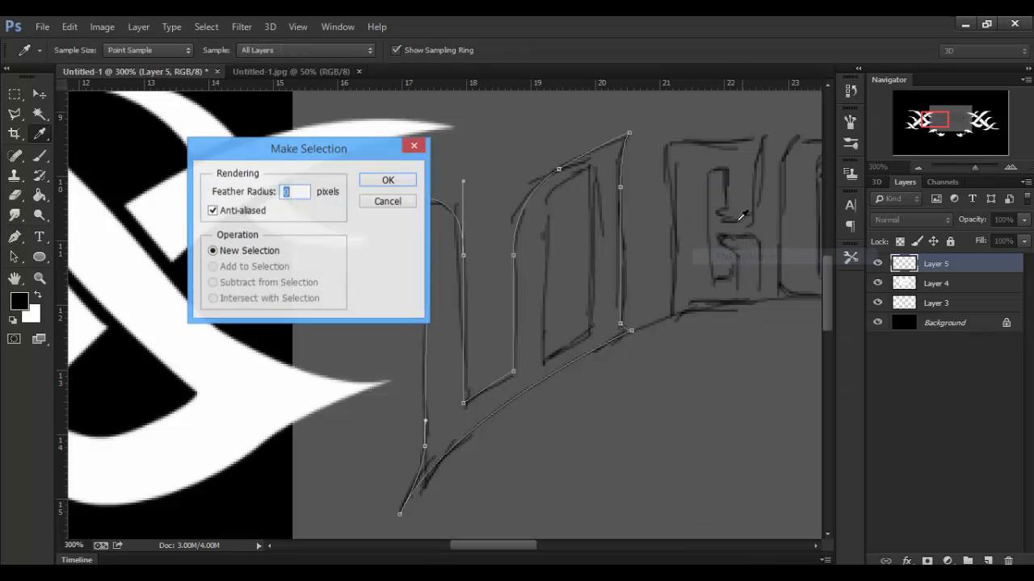
pyautogui.click(401, 181)
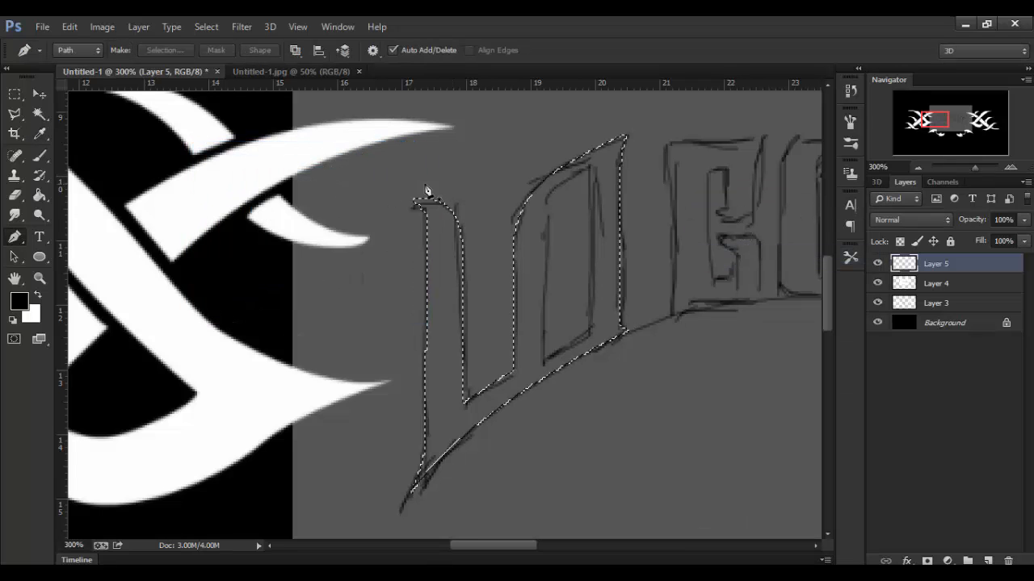
# - Trace a closed Pen path around the enclosed opening inside the first letter
pyautogui.click(591, 167)
pyautogui.click(547, 196)
pyautogui.click(536, 211)
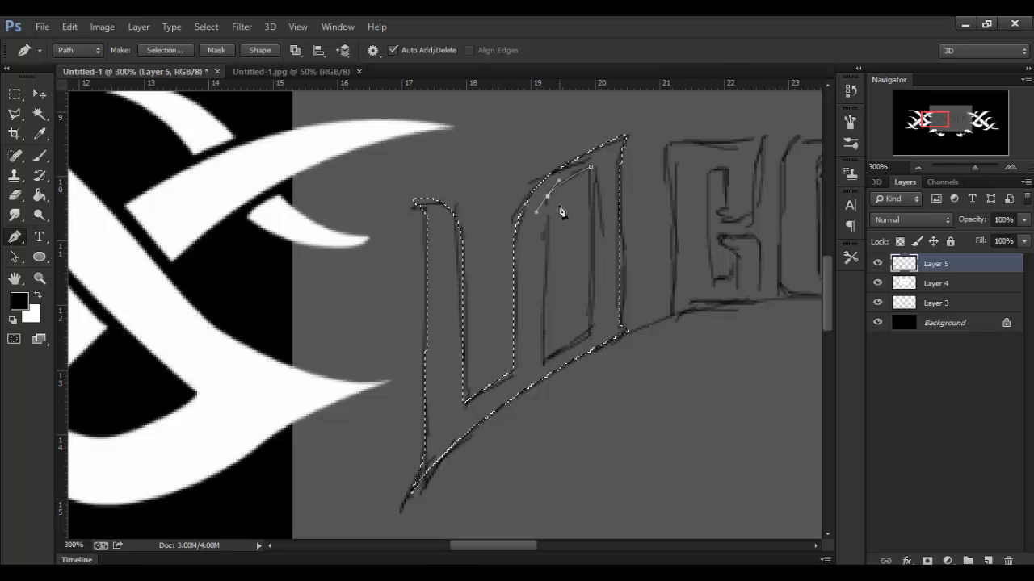
pyautogui.click(546, 359)
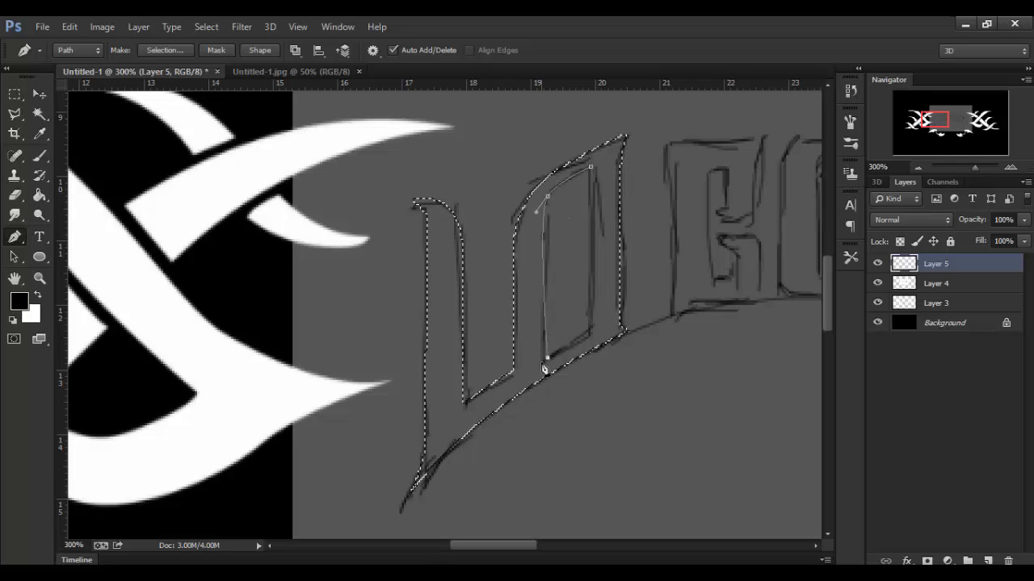
pyautogui.click(590, 331)
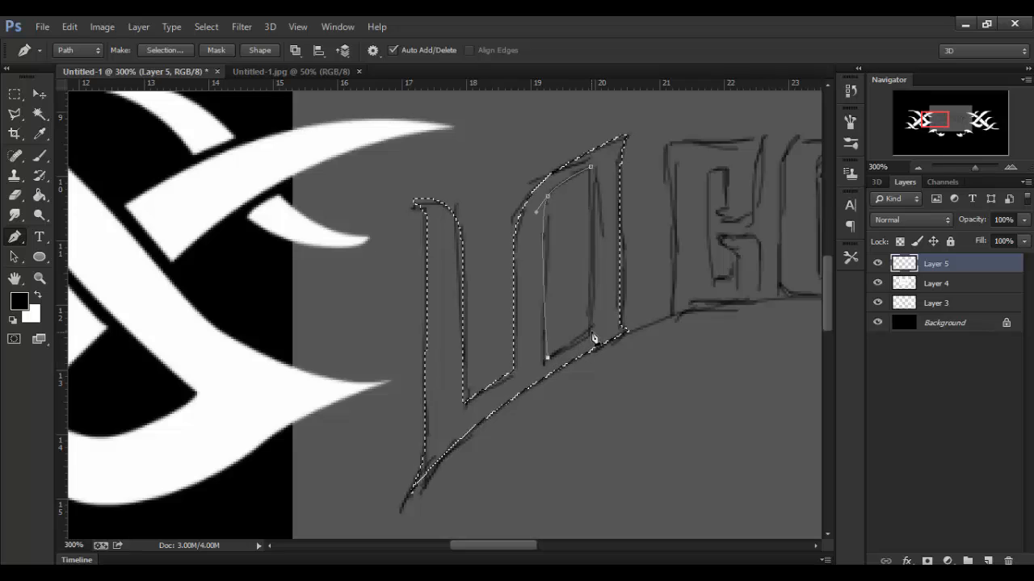
pyautogui.click(593, 183)
pyautogui.click(599, 159)
pyautogui.click(558, 202)
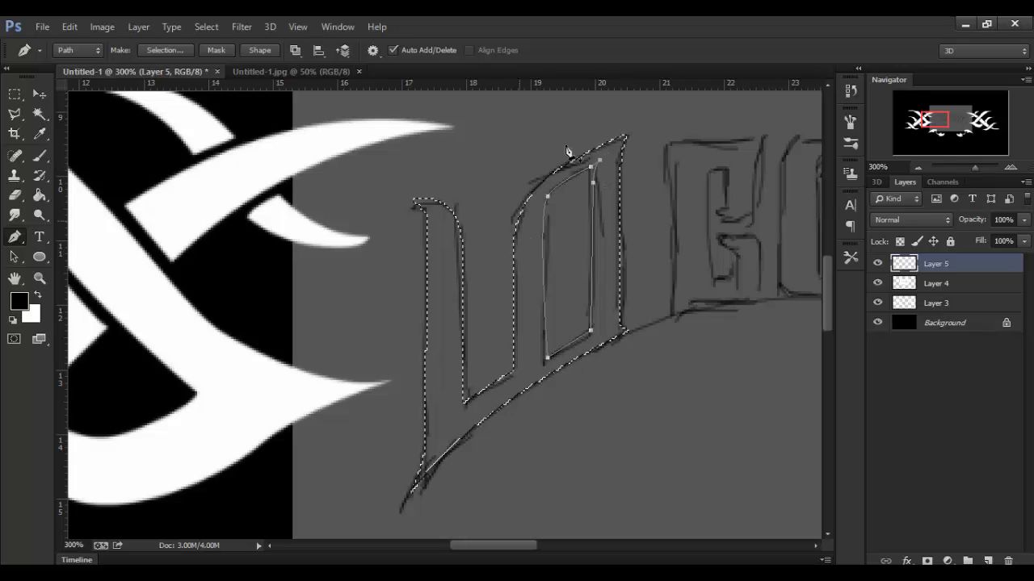
# - Subtract the opening's path from the first letter's selection with a 0 px feather radius
pyautogui.rightClick(678, 200)
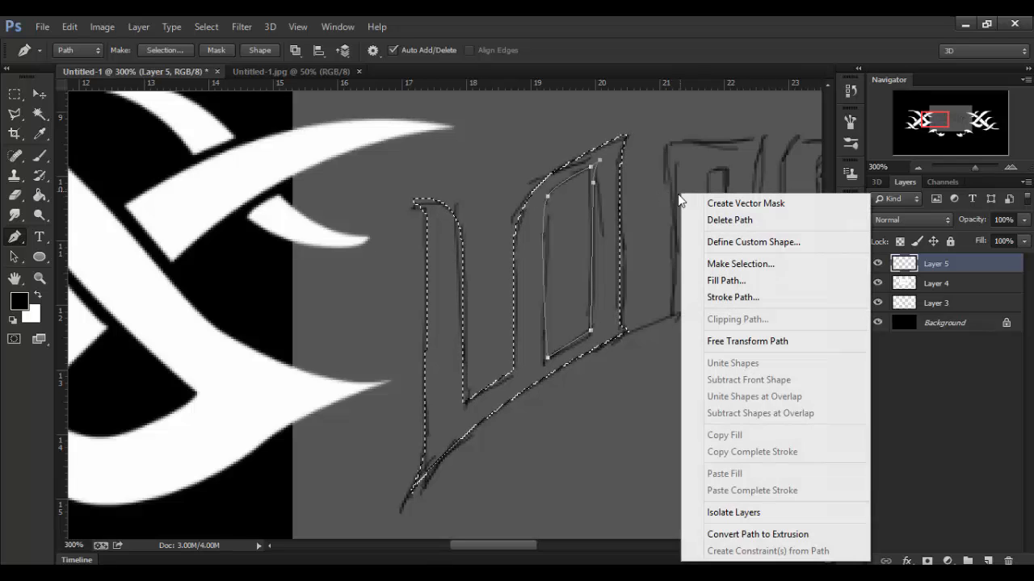
pyautogui.press('Escape')
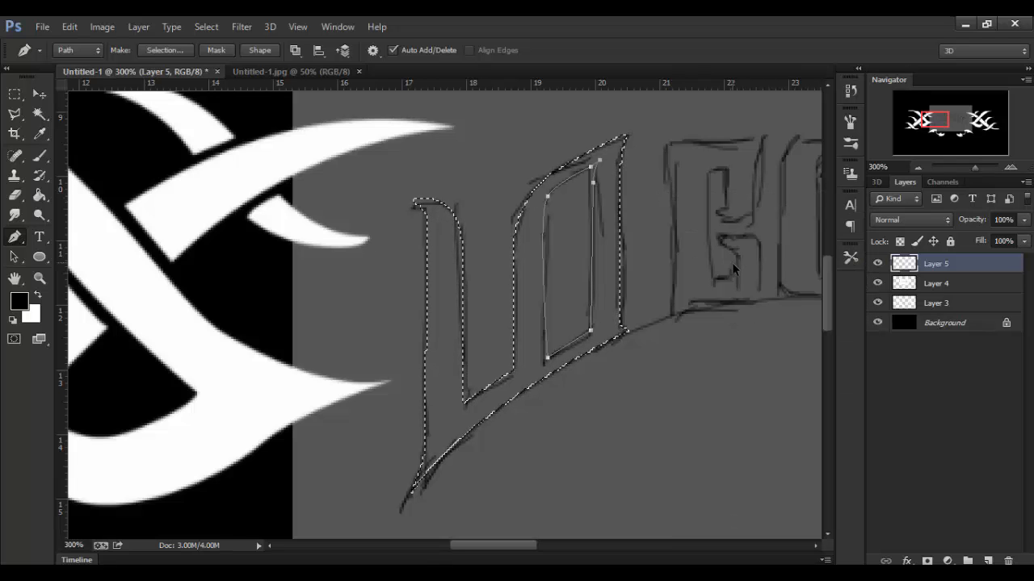
pyautogui.rightClick(701, 202)
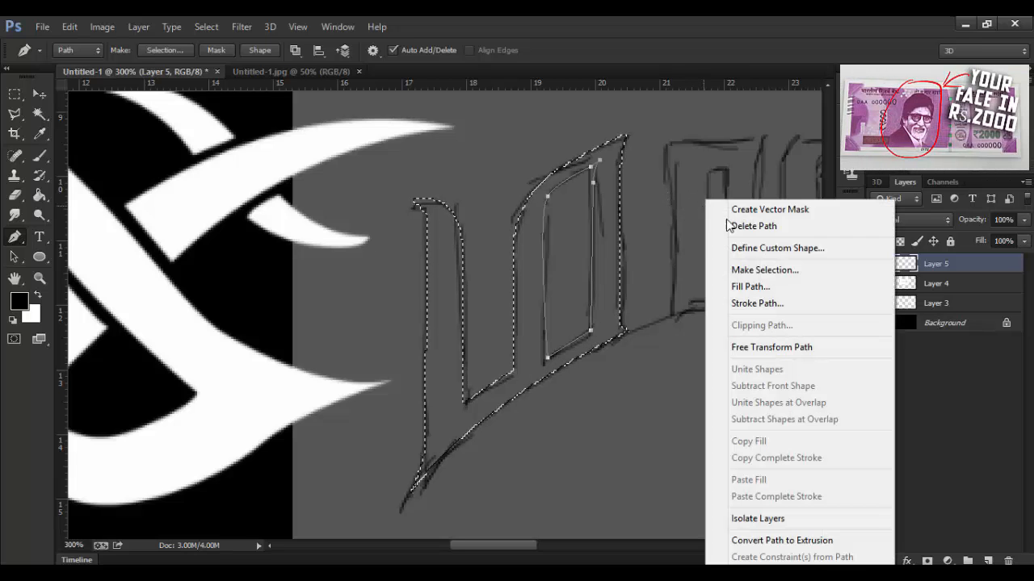
pyautogui.click(773, 277)
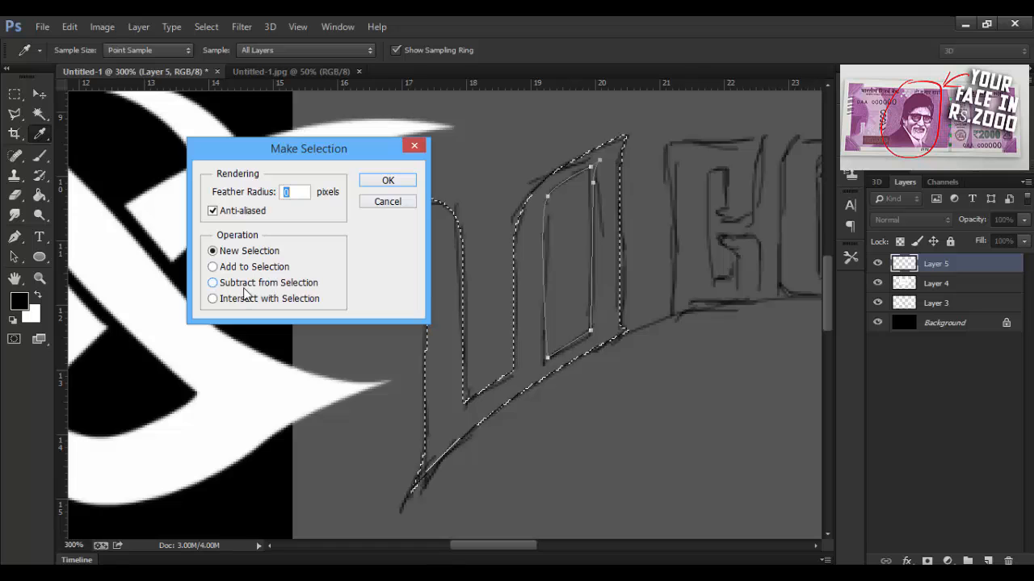
pyautogui.click(213, 283)
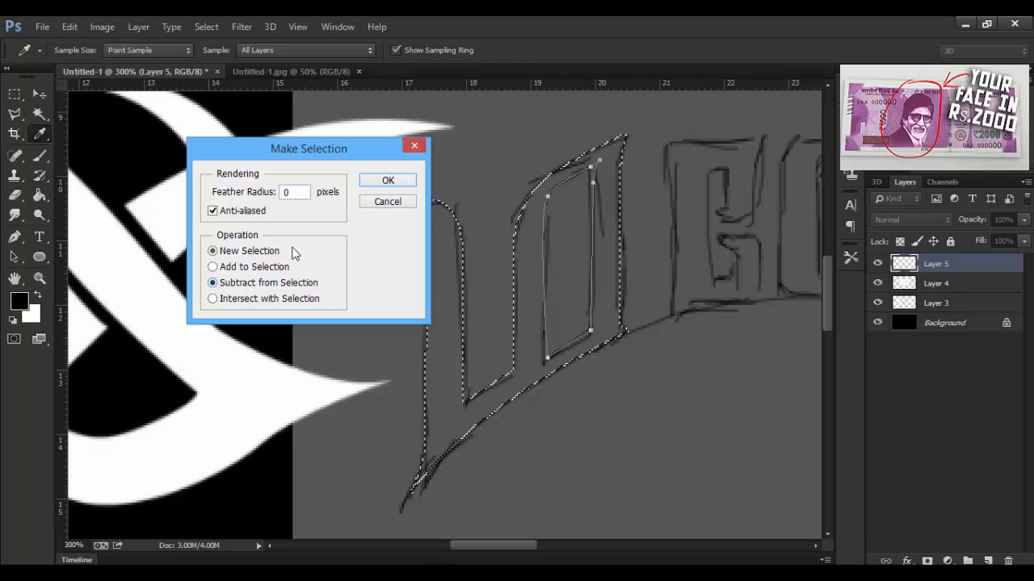
pyautogui.click(398, 185)
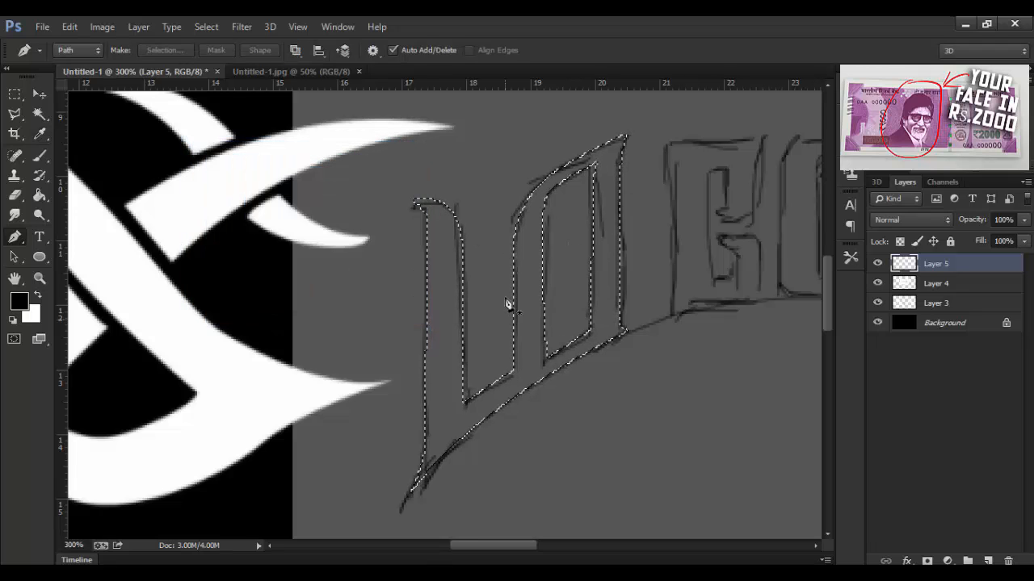
# - Fill the first letter's selection with the black foreground colour on the new layer and deselect it
pyautogui.click(40, 198)
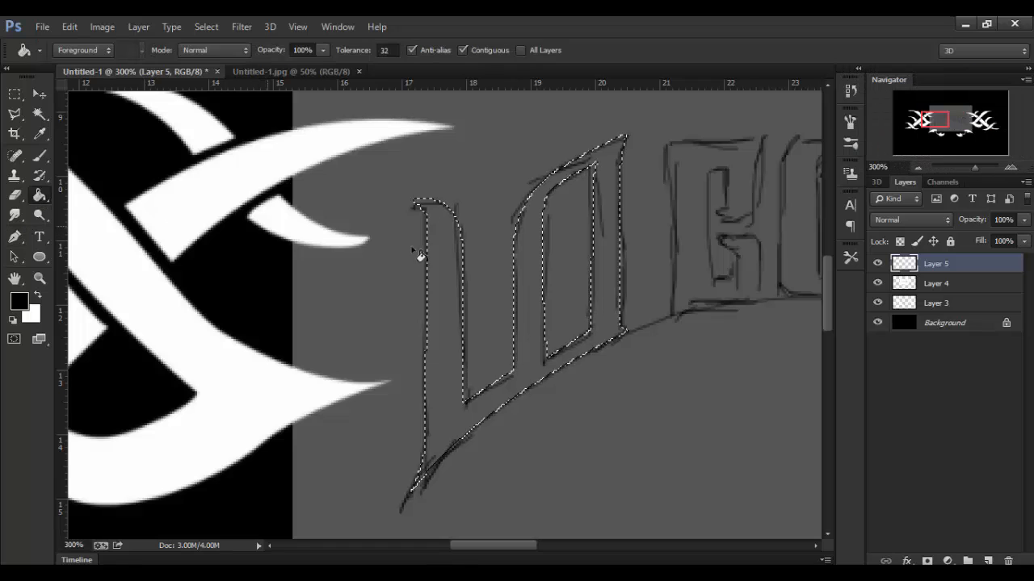
pyautogui.click(529, 275)
pyautogui.hotkey('ctrl', 'd')
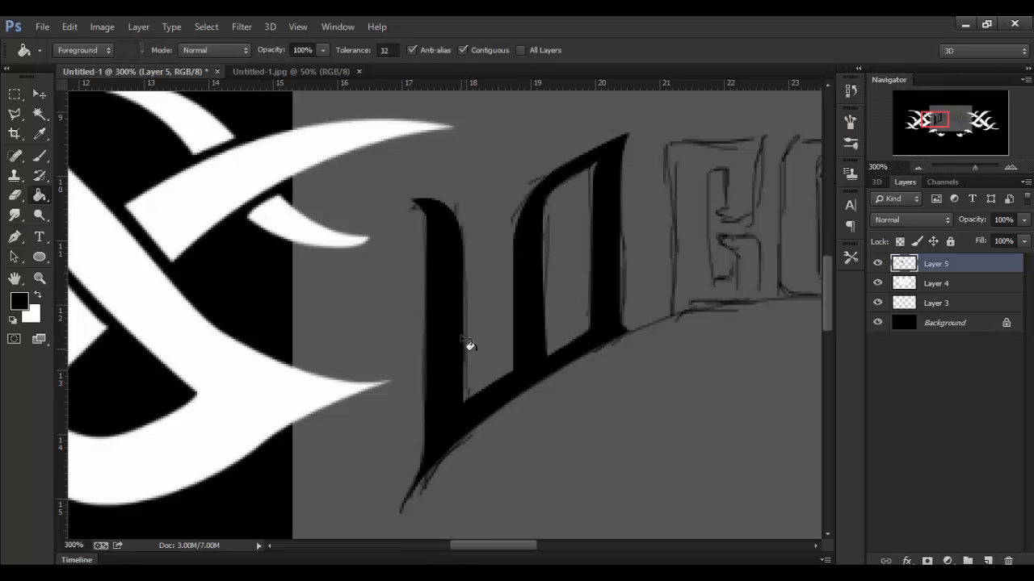
# - Trace the second letter's outline over the sketch with the Pen tool and fill the letter with black
pyautogui.moveTo(674, 270); pyautogui.dragTo(522, 282)
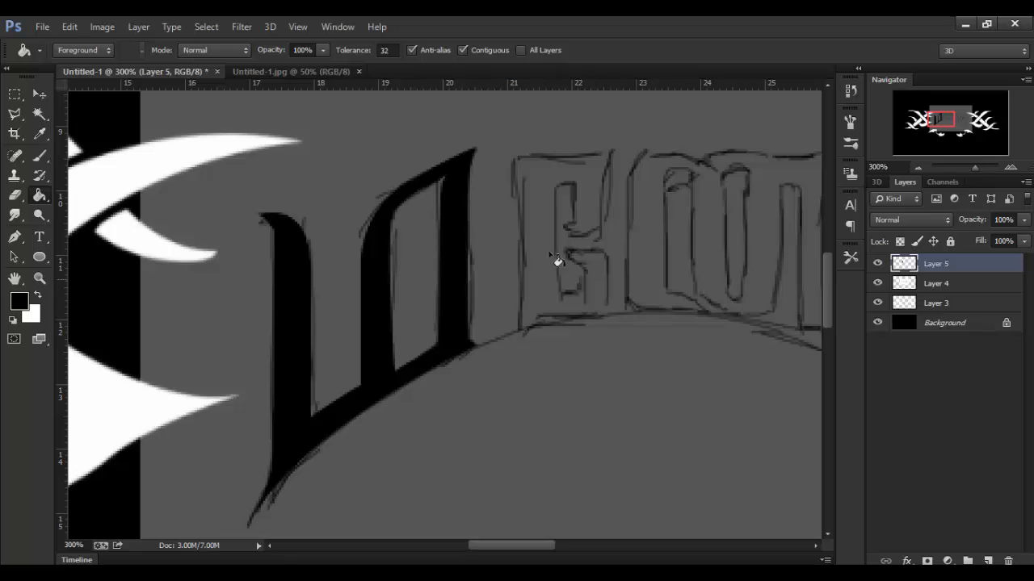
pyautogui.moveTo(639, 299); pyautogui.dragTo(508, 287)
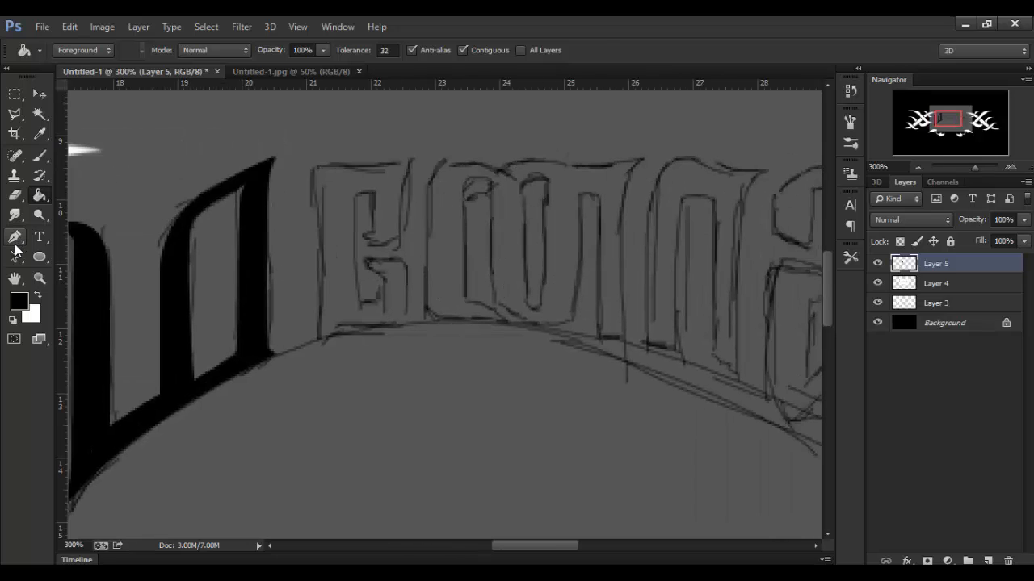
pyautogui.click(17, 239)
pyautogui.click(412, 156)
pyautogui.moveTo(366, 165); pyautogui.dragTo(342, 166)
pyautogui.click(312, 339)
pyautogui.click(374, 329)
pyautogui.click(365, 259)
pyautogui.click(345, 195)
pyautogui.moveTo(412, 156); pyautogui.dragTo(429, 137)
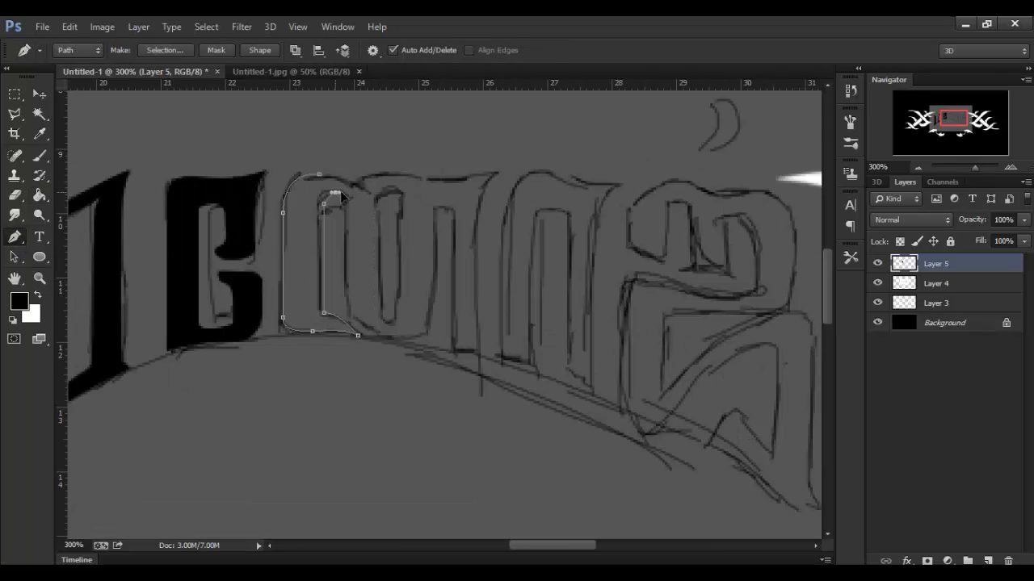
# - Finish tracing the third letter's outline over the sketch and turn the path into a selection
pyautogui.click(376, 323)
pyautogui.click(454, 263)
pyautogui.click(478, 349)
pyautogui.click(497, 171)
pyautogui.hotkey('ctrl', 'Return')
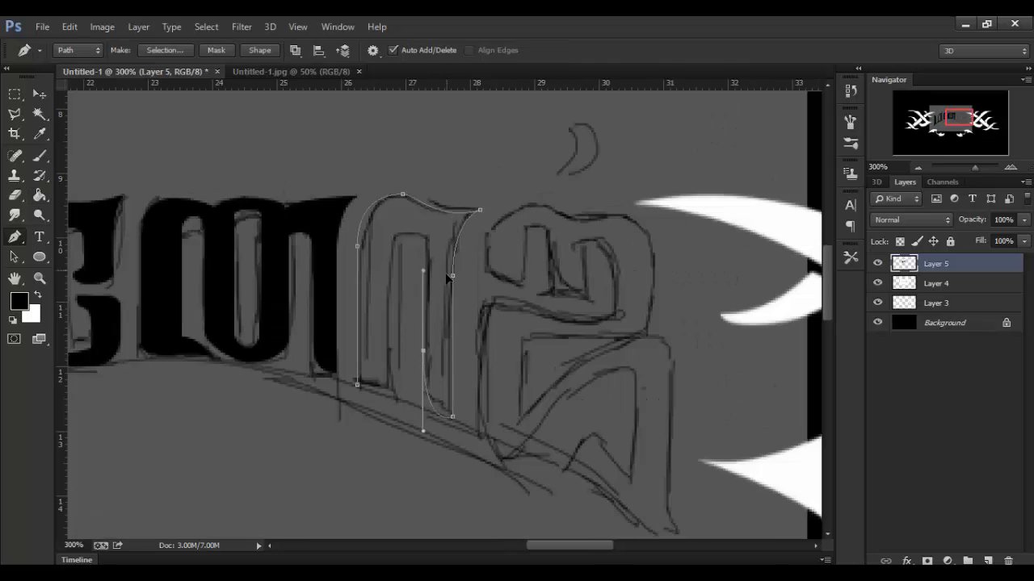
# - Trace the remaining letters over the sketch with the Pen tool and fill them with black
pyautogui.rightClick(583, 198)
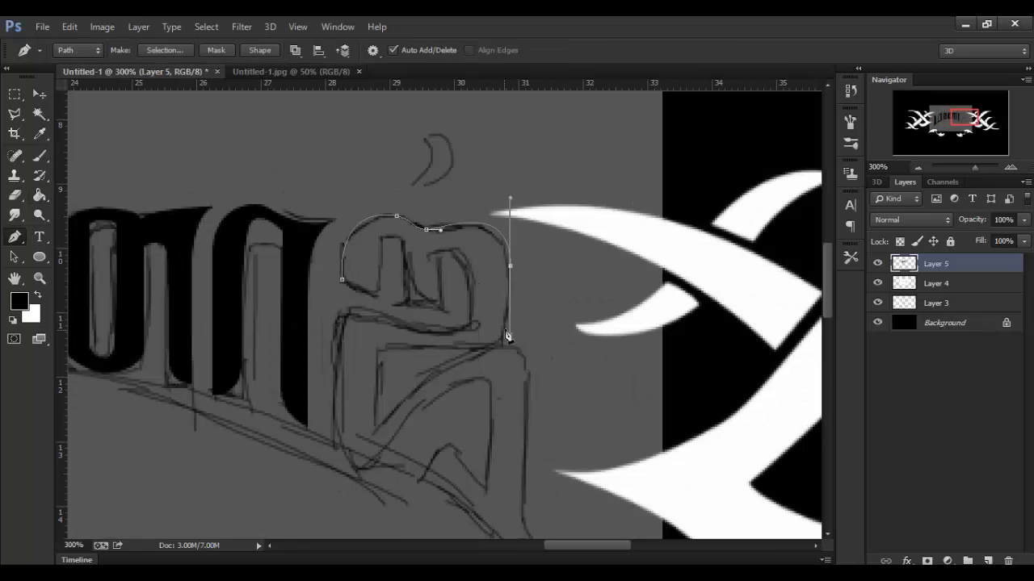
pyautogui.click(418, 404)
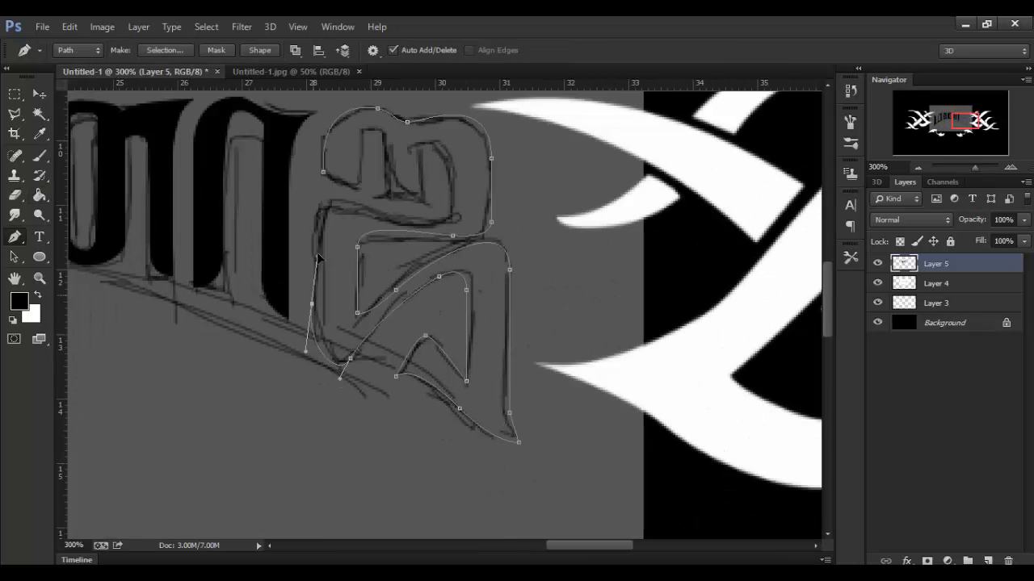
pyautogui.click(341, 162)
pyautogui.hotkey('ctrl', 'Return')
pyautogui.press('g')
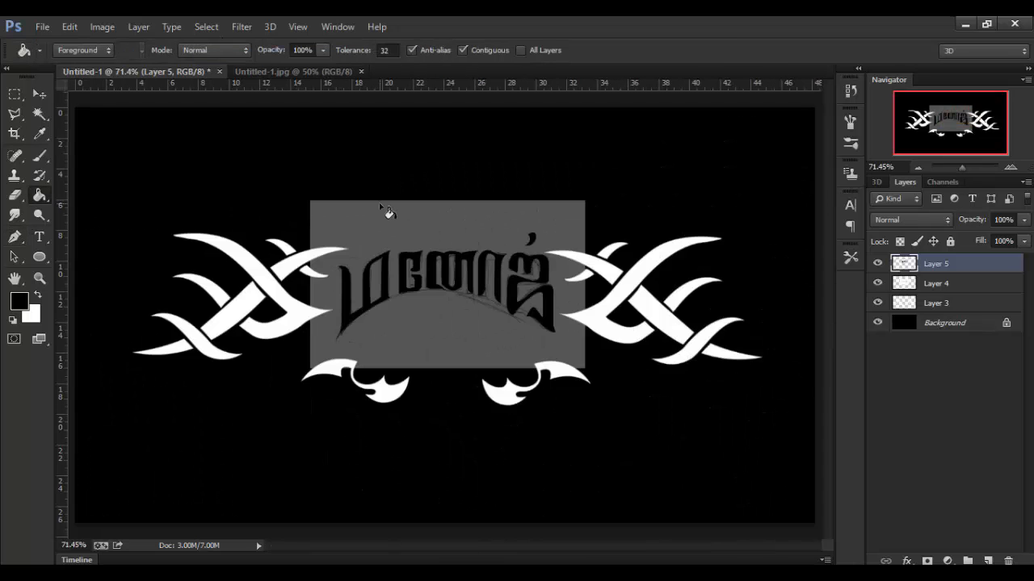
# - Delete Layer 4, which holds the grey rectangle and the lettering sketch
pyautogui.click(877, 283)
pyautogui.click(877, 283)
pyautogui.doubleClick(937, 283)
pyautogui.click(993, 289)
pyautogui.moveTo(962, 289); pyautogui.dragTo(1007, 560)
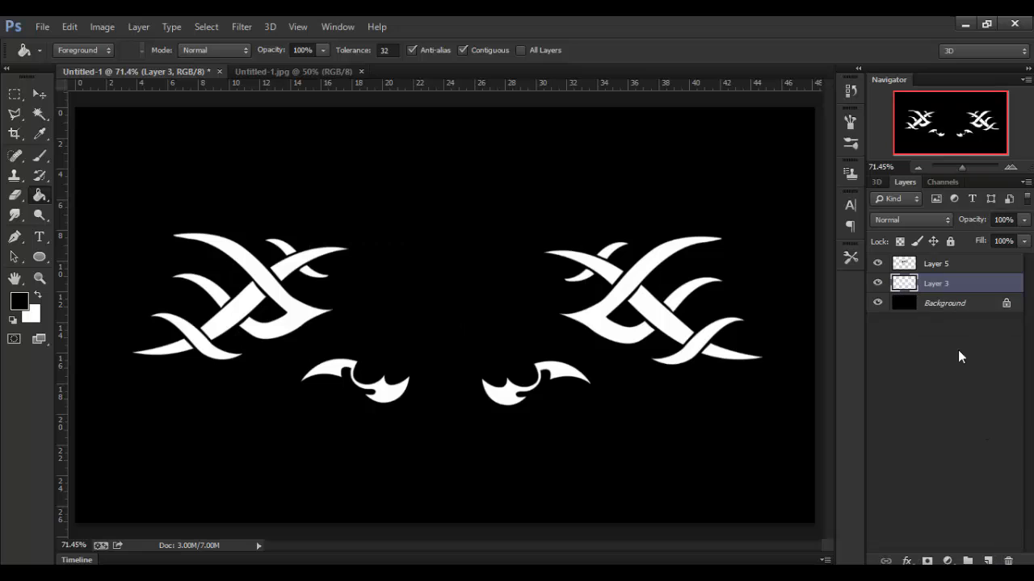
# - Turn the black lettering on Layer 5 white with a Hue/Saturation lightness of +100
pyautogui.click(945, 268)
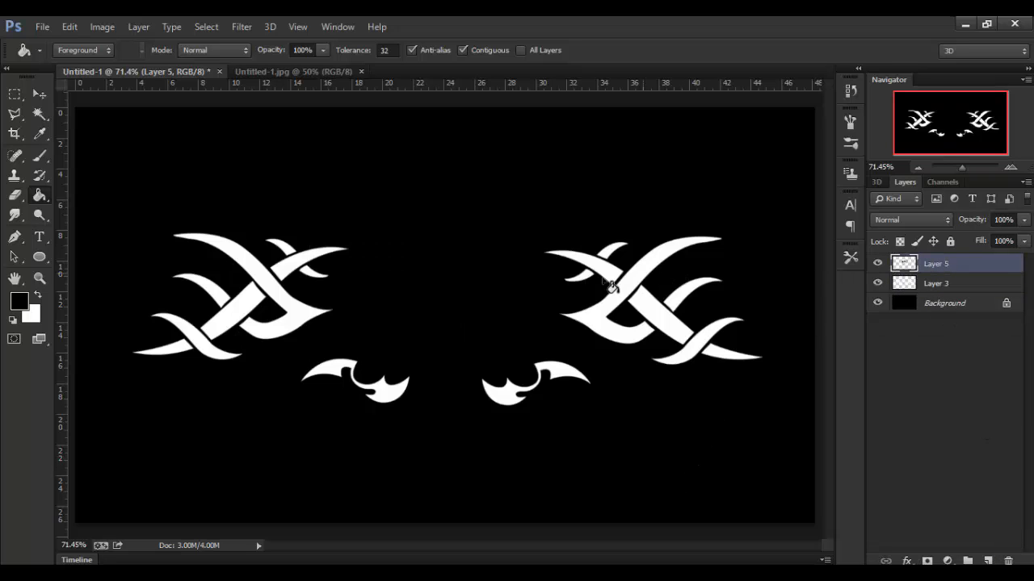
pyautogui.click(104, 26)
pyautogui.moveTo(121, 68)
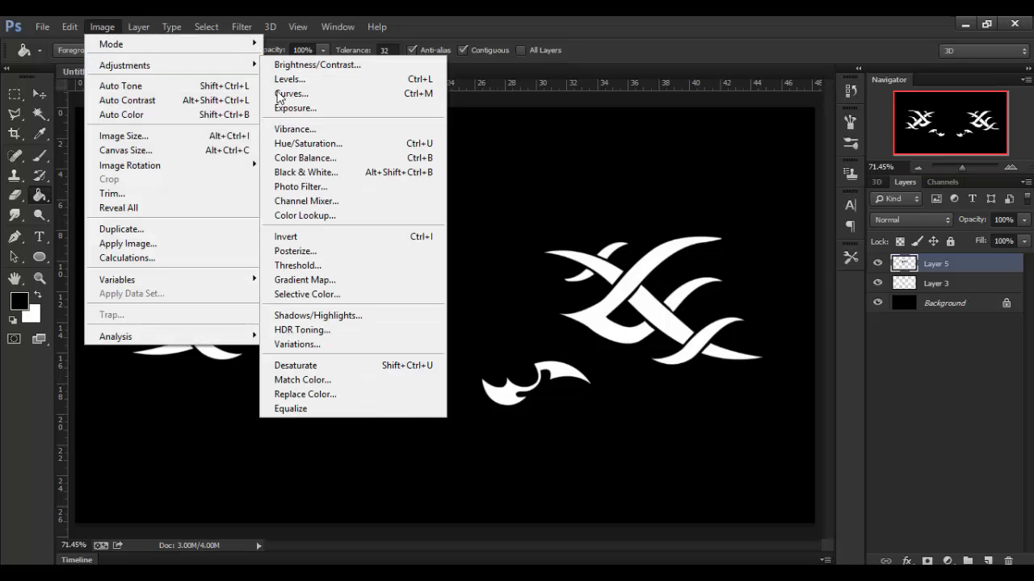
pyautogui.click(308, 144)
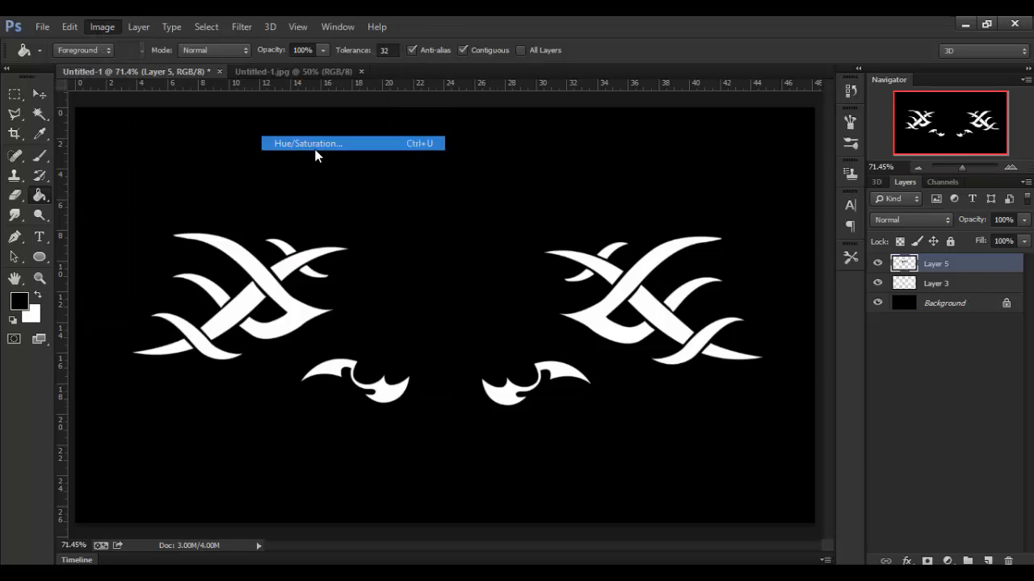
pyautogui.moveTo(773, 389); pyautogui.dragTo(949, 380)
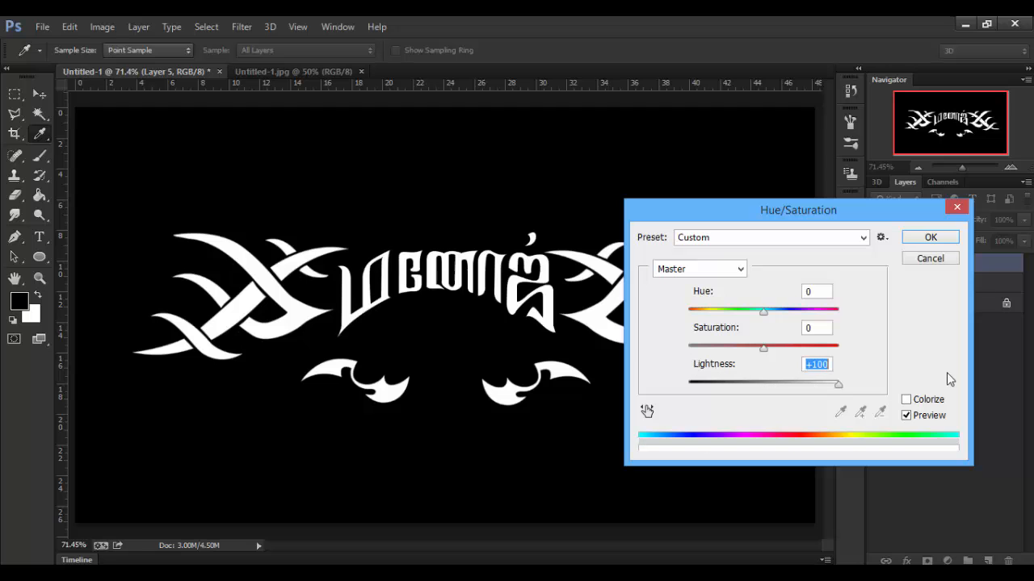
pyautogui.click(929, 237)
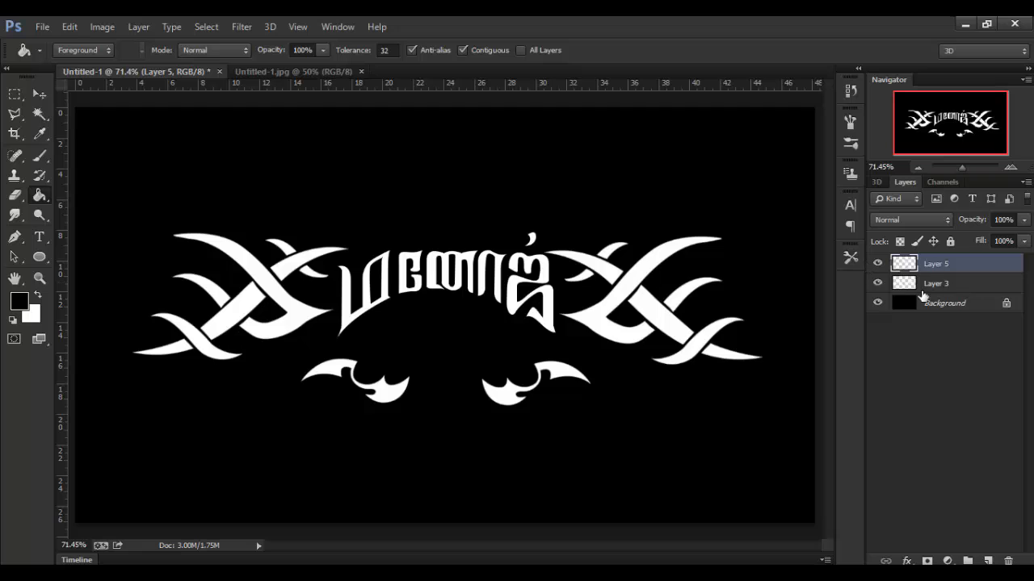
# - Scale the ornaments on Layer 3 down to about 84 % around their centre
pyautogui.click(878, 283)
pyautogui.click(877, 284)
pyautogui.click(933, 286)
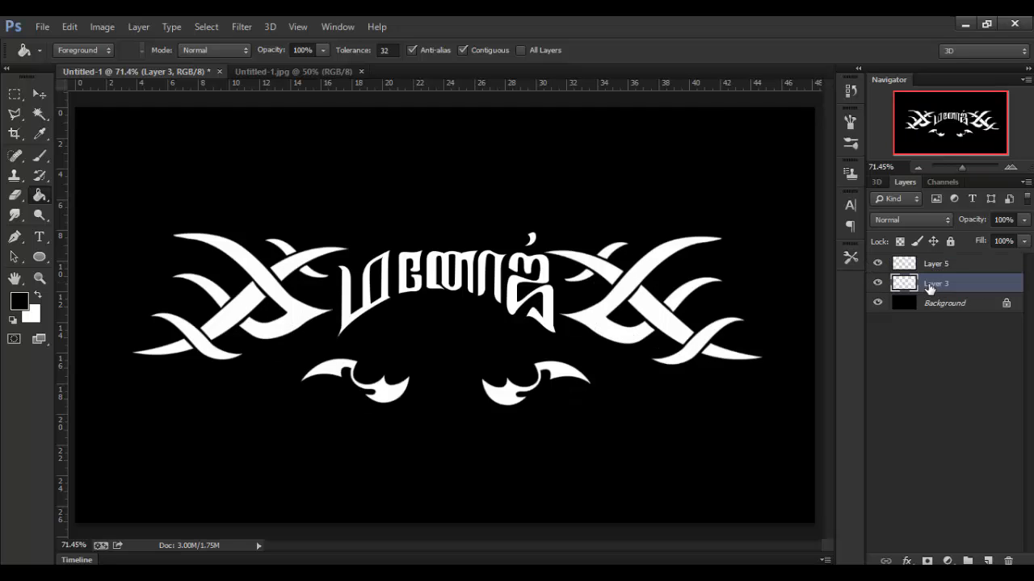
pyautogui.click(44, 99)
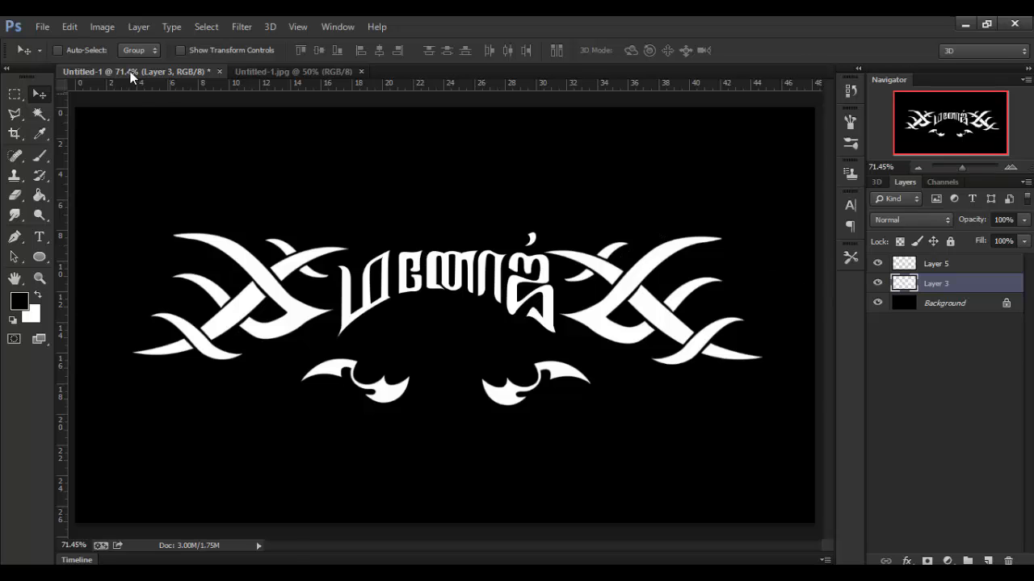
pyautogui.click(71, 33)
pyautogui.click(117, 289)
pyautogui.moveTo(764, 231); pyautogui.dragTo(662, 275)
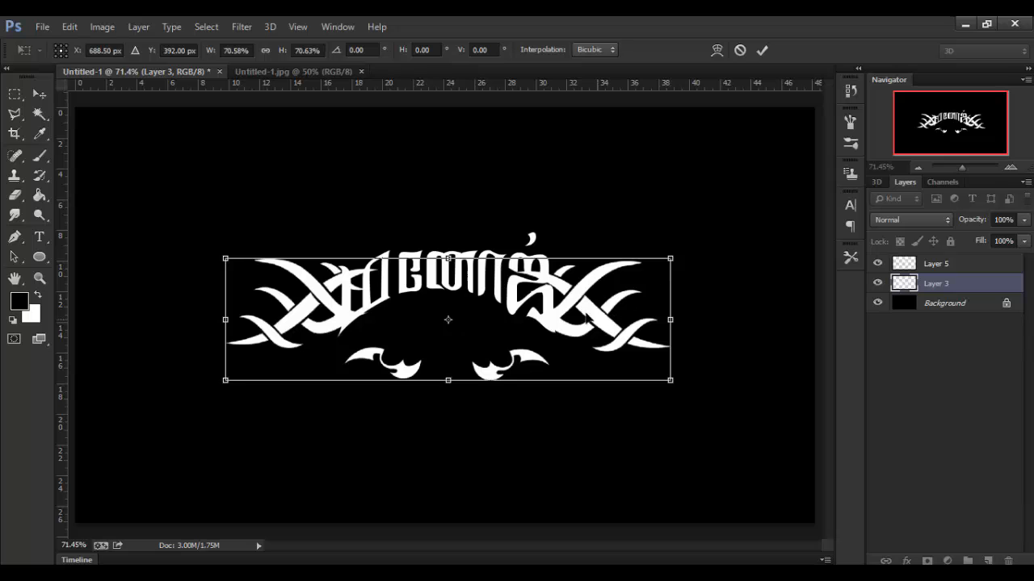
pyautogui.moveTo(671, 258); pyautogui.dragTo(712, 246)
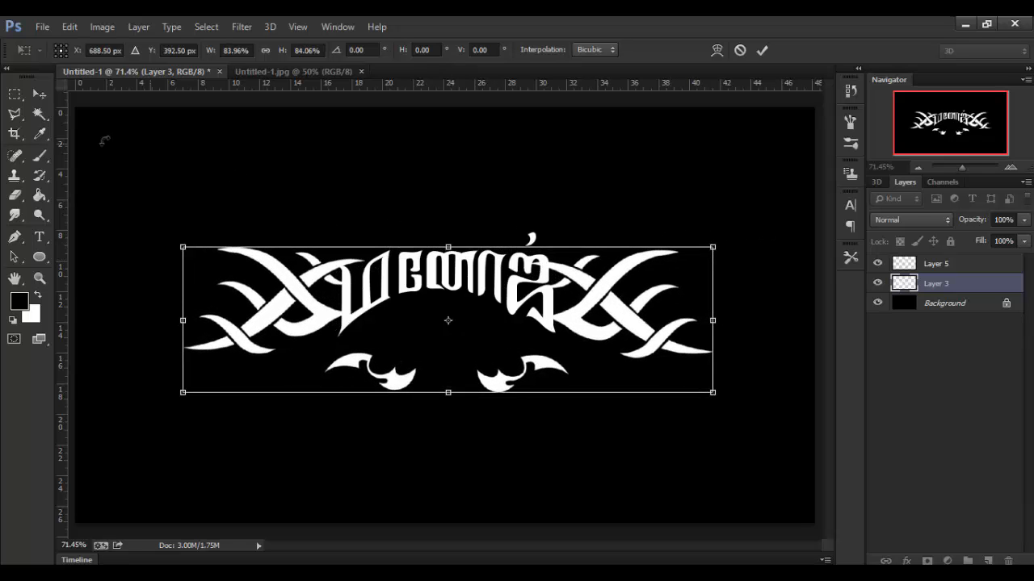
pyautogui.press('Return')
# - Select the right half of the ornaments with a rectangular marquee and move it outward, clear of the lettering
pyautogui.press('m')
pyautogui.moveTo(765, 173); pyautogui.dragTo(445, 466)
pyautogui.press('v')
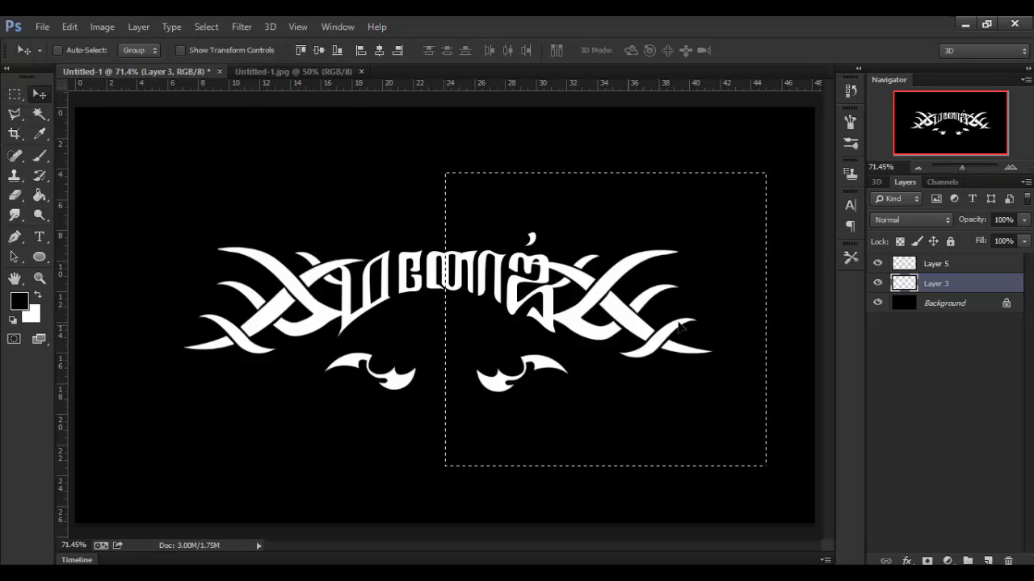
pyautogui.moveTo(588, 296); pyautogui.dragTo(665, 296)
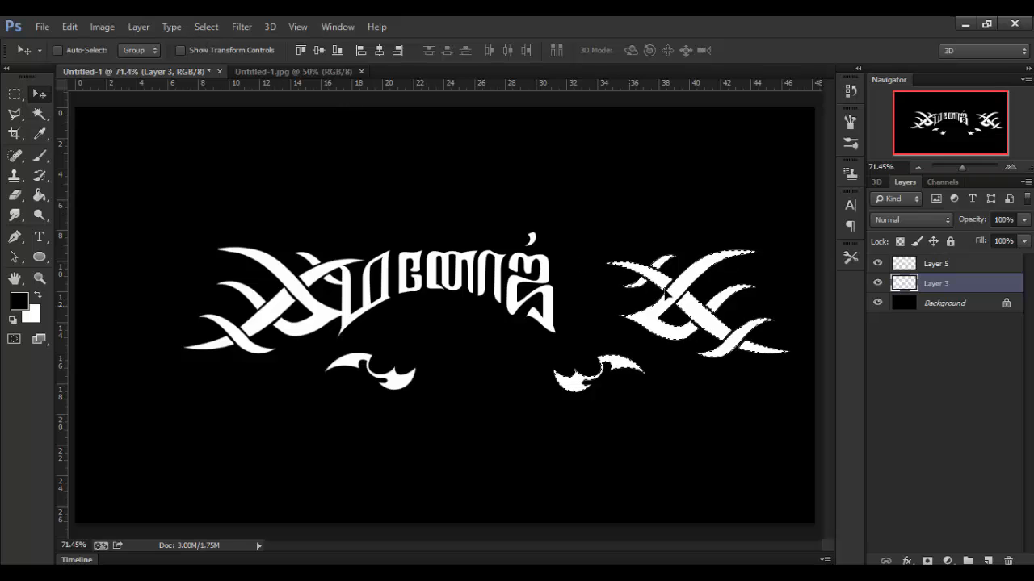
# - Deselect the right half and shift the whole ornament layer left so it frames the lettering
pyautogui.click(207, 27)
pyautogui.click(232, 60)
pyautogui.moveTo(693, 324); pyautogui.dragTo(653, 331)
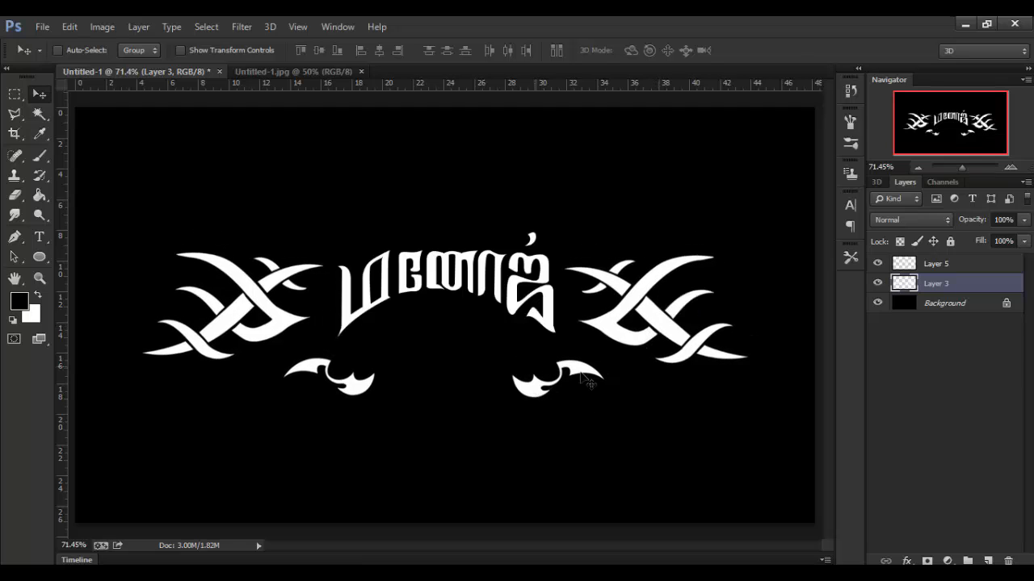
# - Move the small ornament below the last letter closer to the lettering, deselect it and raise the whole ornament layer
pyautogui.click(14, 94)
pyautogui.moveTo(494, 331); pyautogui.dragTo(607, 431)
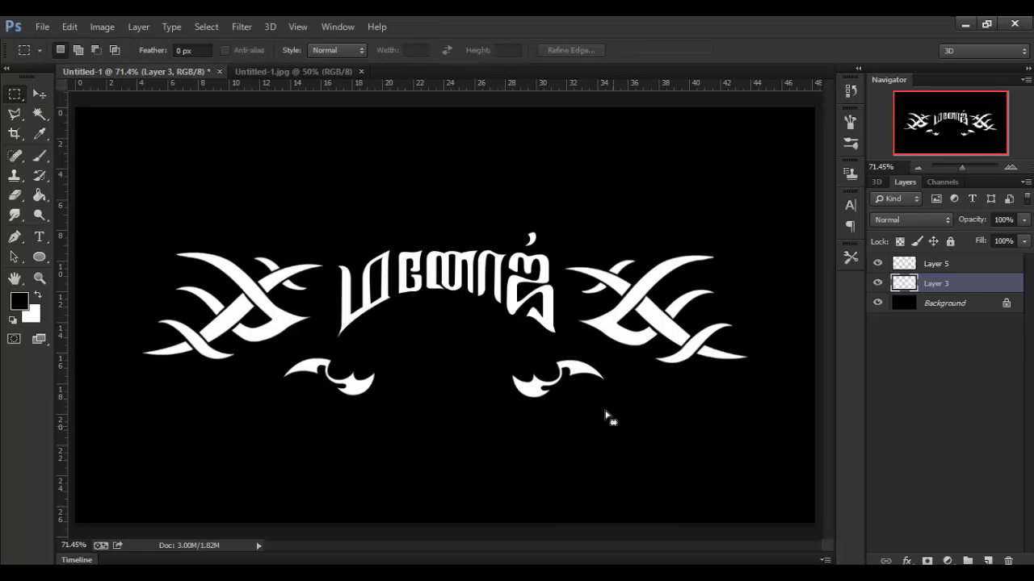
pyautogui.click(96, 50)
pyautogui.moveTo(624, 300); pyautogui.dragTo(585, 308)
pyautogui.click(38, 93)
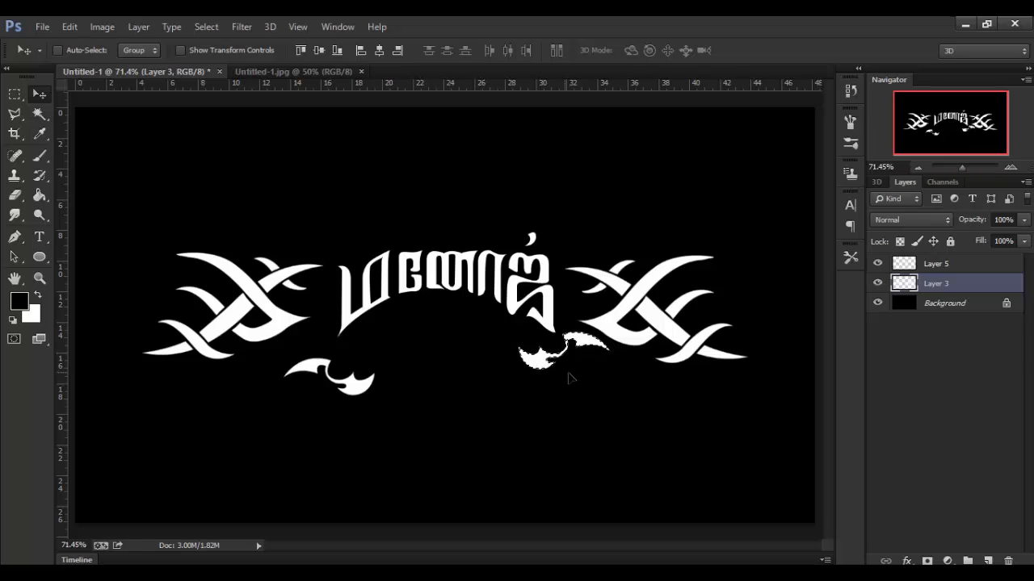
pyautogui.moveTo(564, 356); pyautogui.dragTo(575, 368)
pyautogui.hotkey('ctrl', 'd')
pyautogui.moveTo(652, 327)
pyautogui.mouseDown()
pyautogui.moveTo(649, 304)
pyautogui.moveTo(656, 311)
pyautogui.mouseUp()
# - Outline the small ornament below the first letter with the Polygonal Lasso, move it up to the lettering and deselect it
pyautogui.click(14, 115)
pyautogui.click(349, 321)
pyautogui.click(313, 321)
pyautogui.click(261, 340)
pyautogui.click(259, 384)
pyautogui.click(343, 415)
pyautogui.click(409, 410)
pyautogui.click(421, 371)
pyautogui.click(349, 321)
pyautogui.click(39, 97)
pyautogui.moveTo(359, 386)
pyautogui.mouseDown()
pyautogui.moveTo(349, 370)
pyautogui.moveTo(372, 371)
pyautogui.mouseUp()
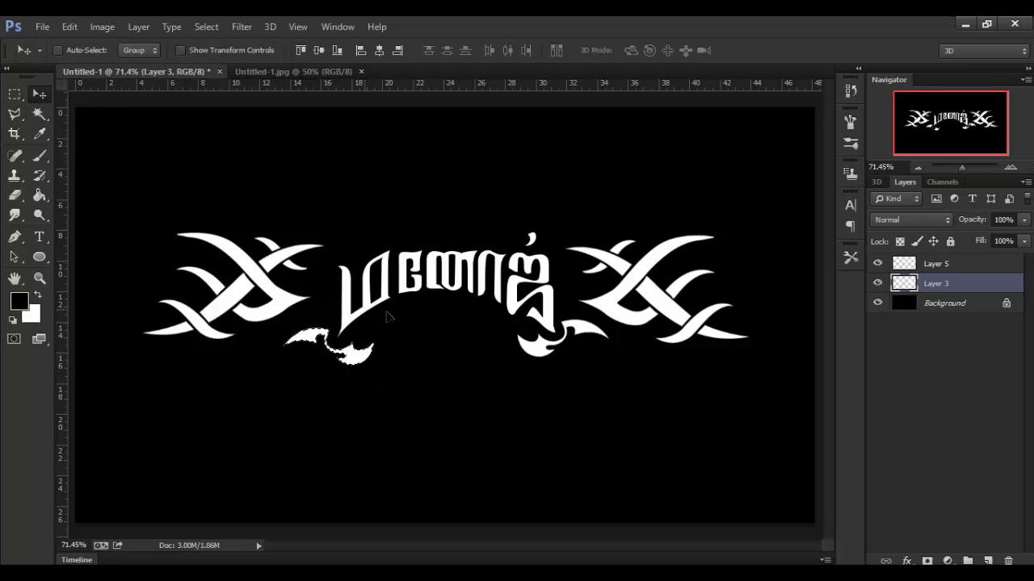
pyautogui.click(206, 26)
pyautogui.click(218, 59)
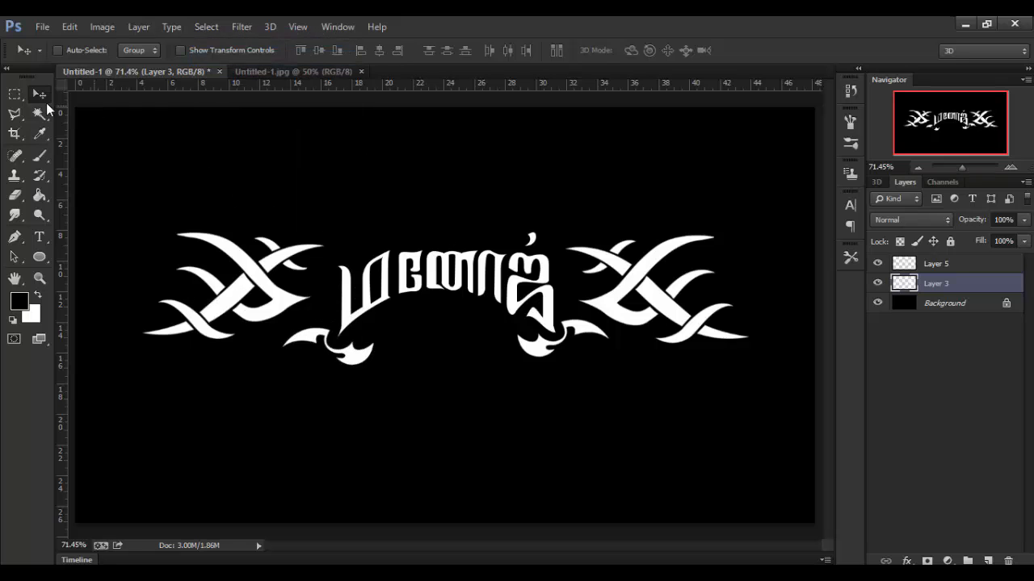
# - Outline the small ornament below the last letter with the Polygonal Lasso and nudge it slightly down and right
pyautogui.click(14, 114)
pyautogui.click(537, 301)
pyautogui.click(480, 352)
pyautogui.click(515, 396)
pyautogui.click(582, 395)
pyautogui.click(607, 377)
pyautogui.click(618, 331)
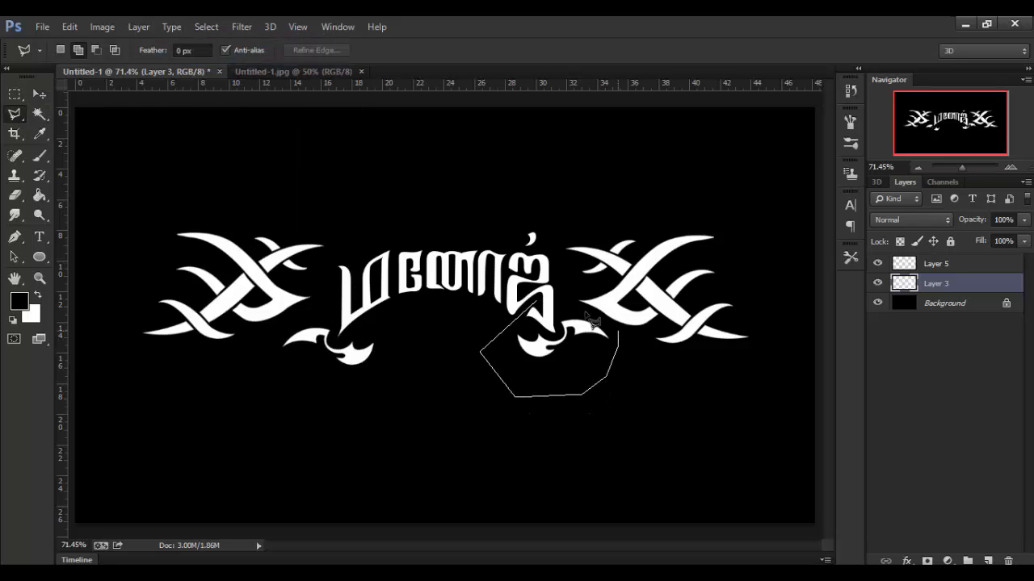
pyautogui.click(537, 303)
pyautogui.click(39, 94)
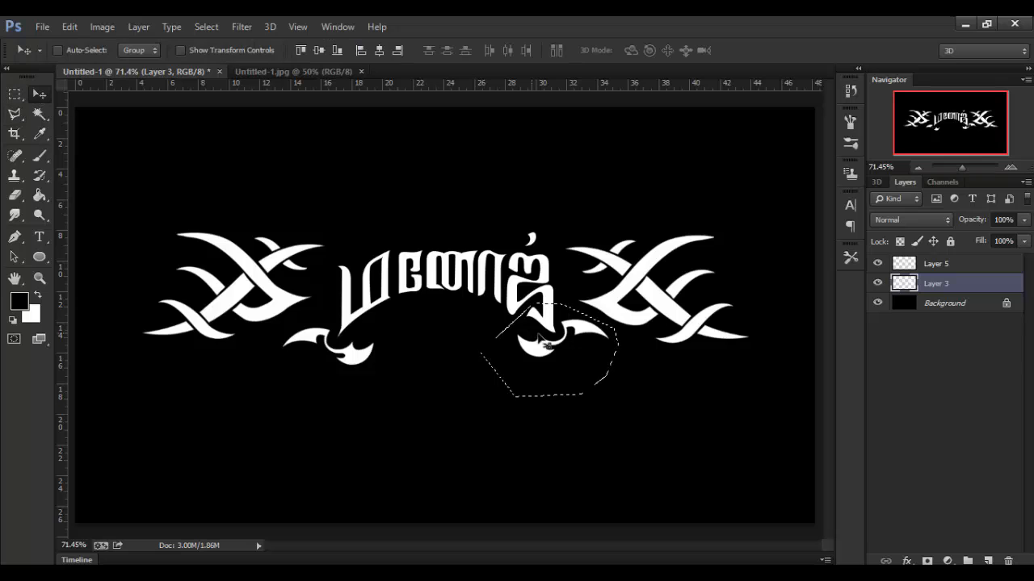
pyautogui.moveTo(574, 337)
pyautogui.mouseDown()
pyautogui.moveTo(594, 307)
pyautogui.moveTo(565, 352)
pyautogui.mouseUp()
pyautogui.moveTo(623, 296); pyautogui.dragTo(615, 311)
pyautogui.hotkey('ctrl', 'z')
# - Merge the lettering and ornament layers into one and reposition the combined artwork slightly
pyautogui.click(936, 265)
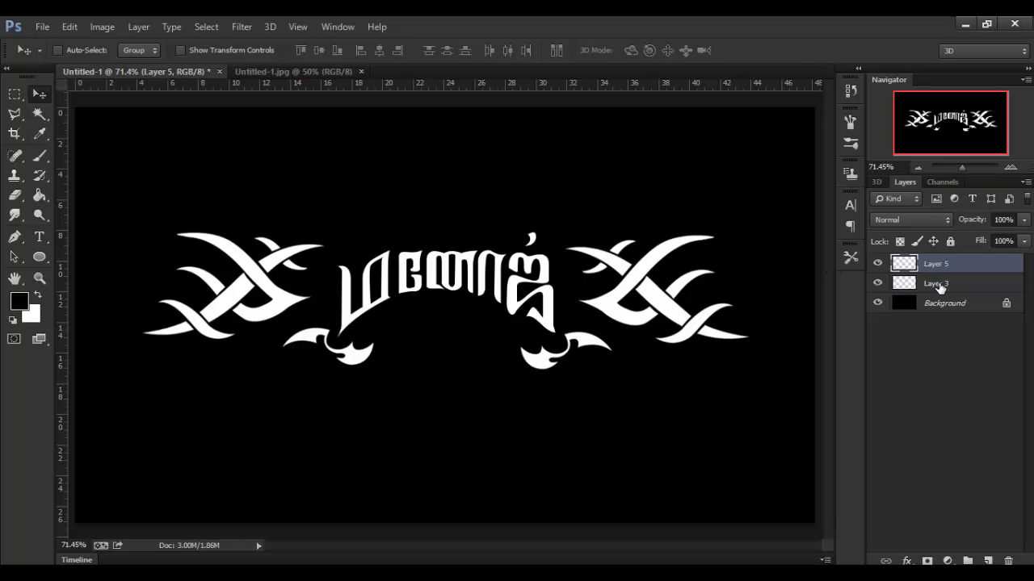
pyautogui.keyDown('shift'); pyautogui.click(941, 286); pyautogui.keyUp('shift')
pyautogui.rightClick(955, 281)
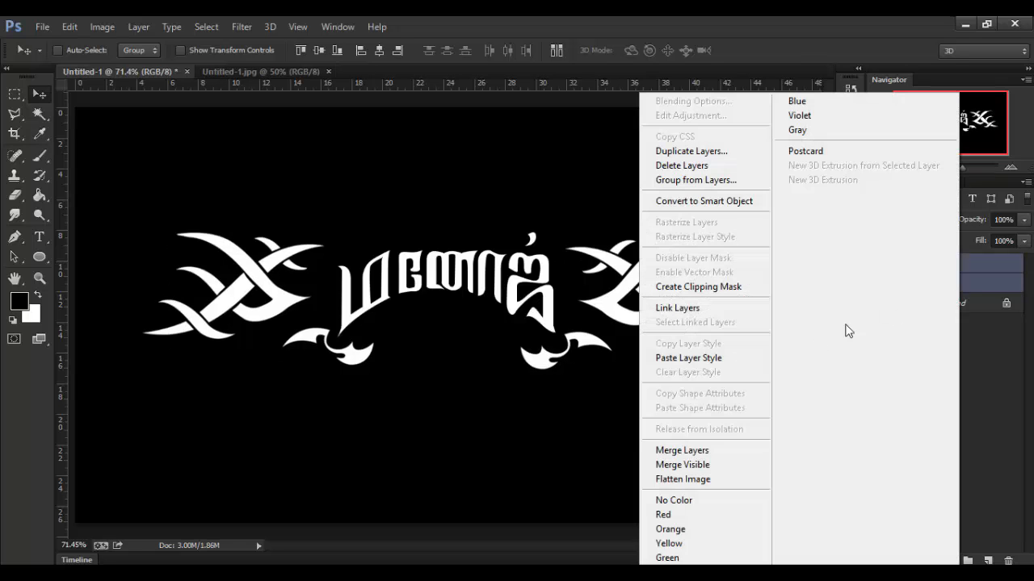
pyautogui.click(699, 454)
pyautogui.moveTo(635, 310)
pyautogui.mouseDown()
pyautogui.moveTo(635, 339)
pyautogui.moveTo(634, 315)
pyautogui.mouseUp()
pyautogui.hotkey('ctrl', '-')
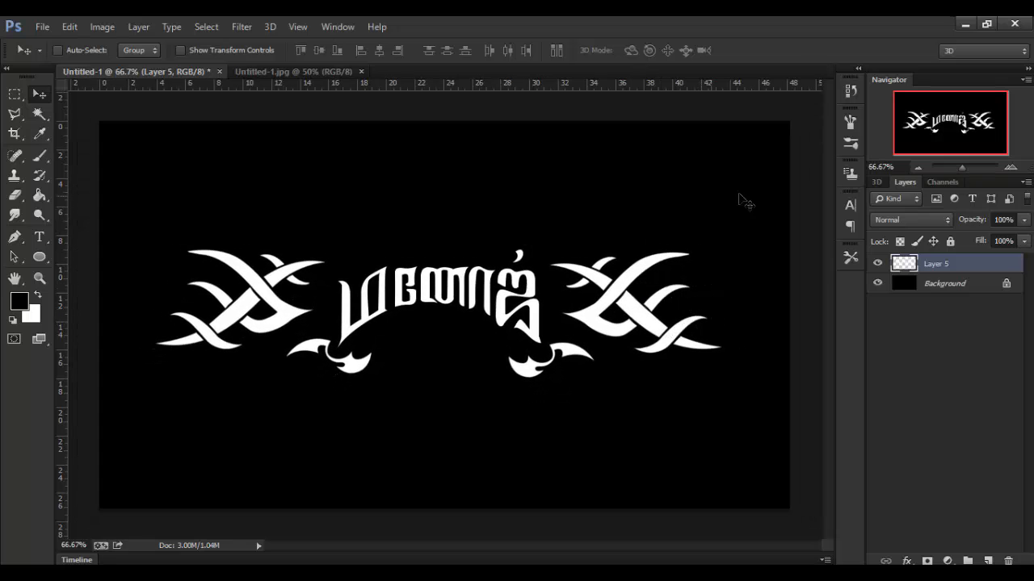
# - Add an Outer Glow layer style to the merged artwork with the Normal blend mode
pyautogui.rightClick(1002, 268)
pyautogui.click(739, 105)
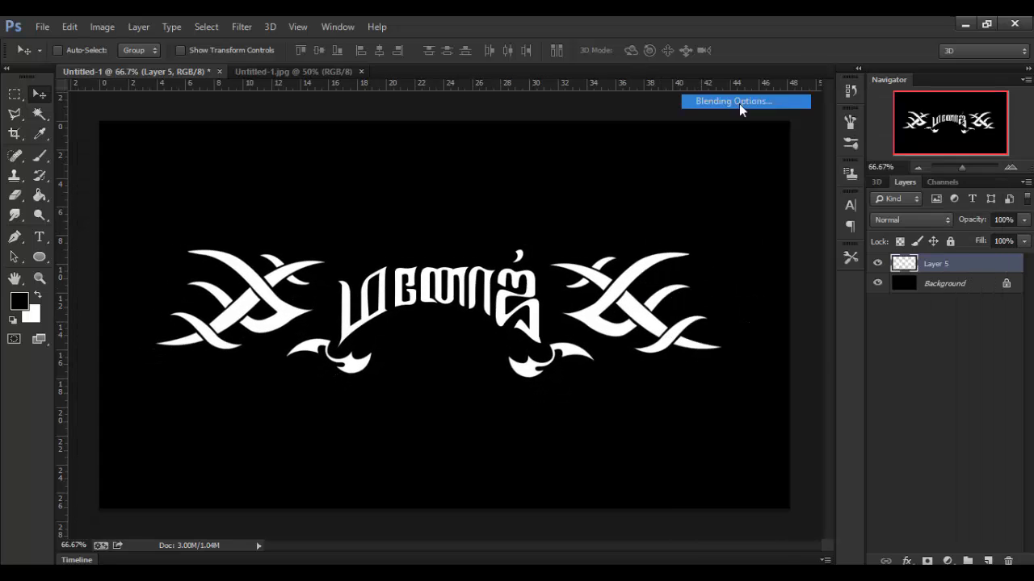
pyautogui.moveTo(675, 208); pyautogui.dragTo(793, 168)
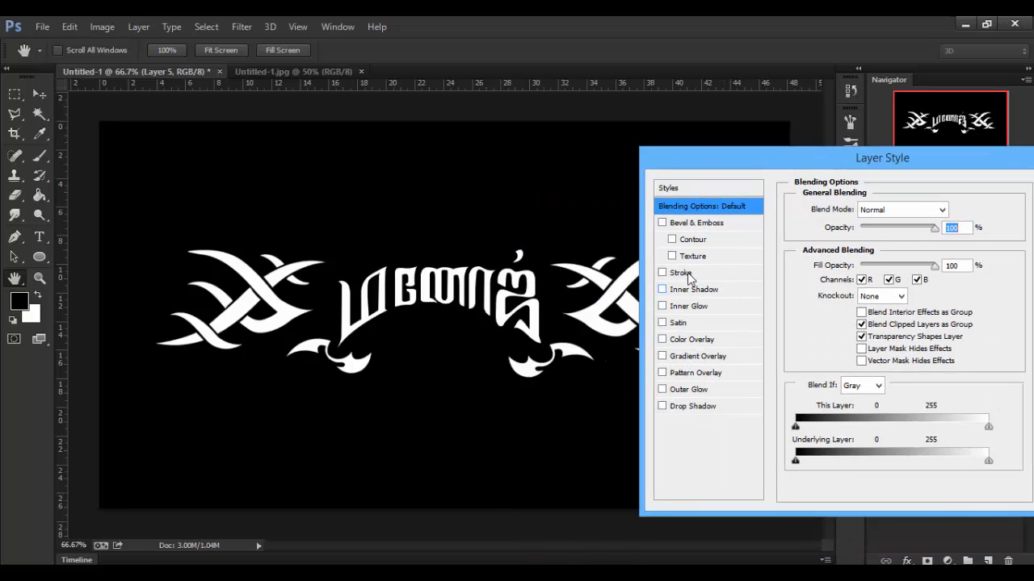
pyautogui.click(688, 391)
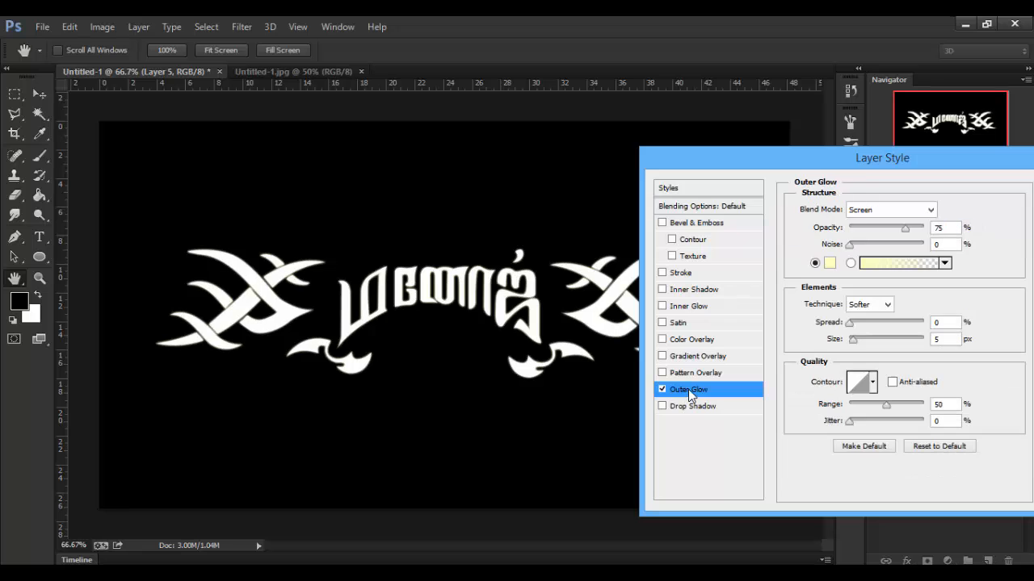
pyautogui.click(890, 211)
pyautogui.click(889, 21)
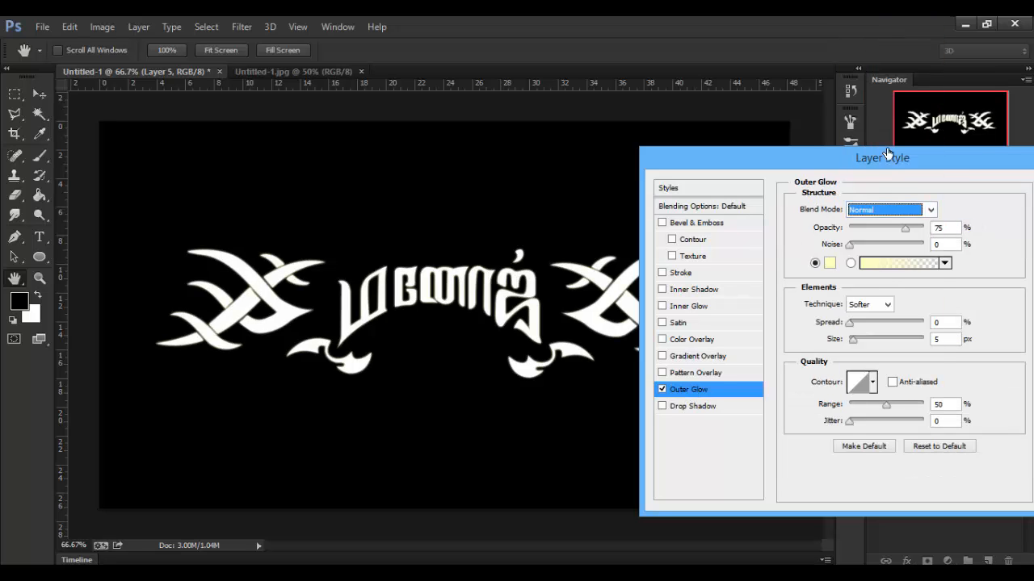
# - Switch the outer glow to a gradient colour using the Violet, Orange preset
pyautogui.click(851, 263)
pyautogui.click(880, 266)
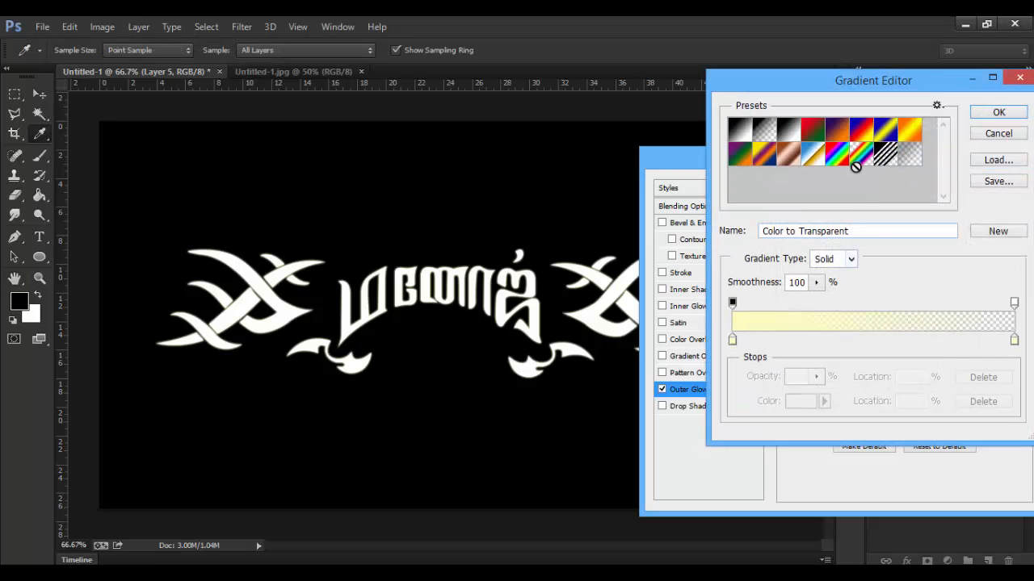
pyautogui.click(838, 131)
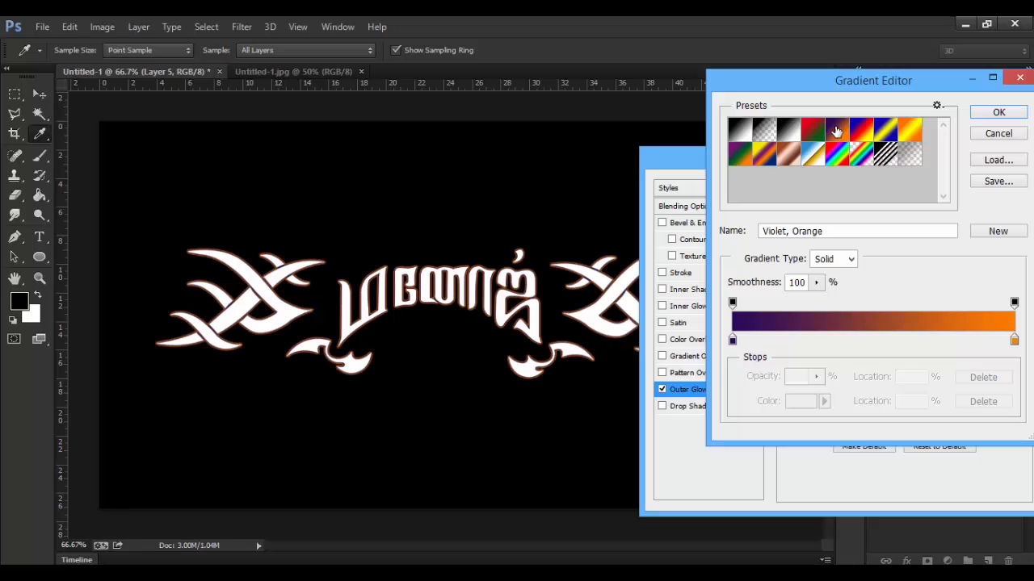
# - Recolour the glow gradient's starting stop to bright red and set the glow size to 24 px
pyautogui.click(732, 340)
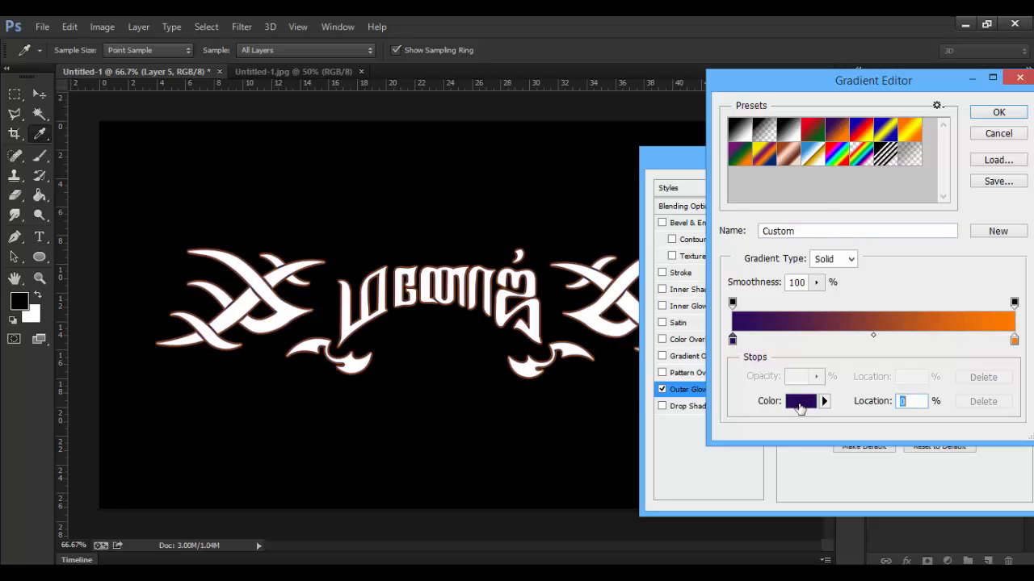
pyautogui.click(800, 402)
pyautogui.moveTo(798, 207); pyautogui.dragTo(797, 184)
pyautogui.click(778, 183)
pyautogui.click(904, 170)
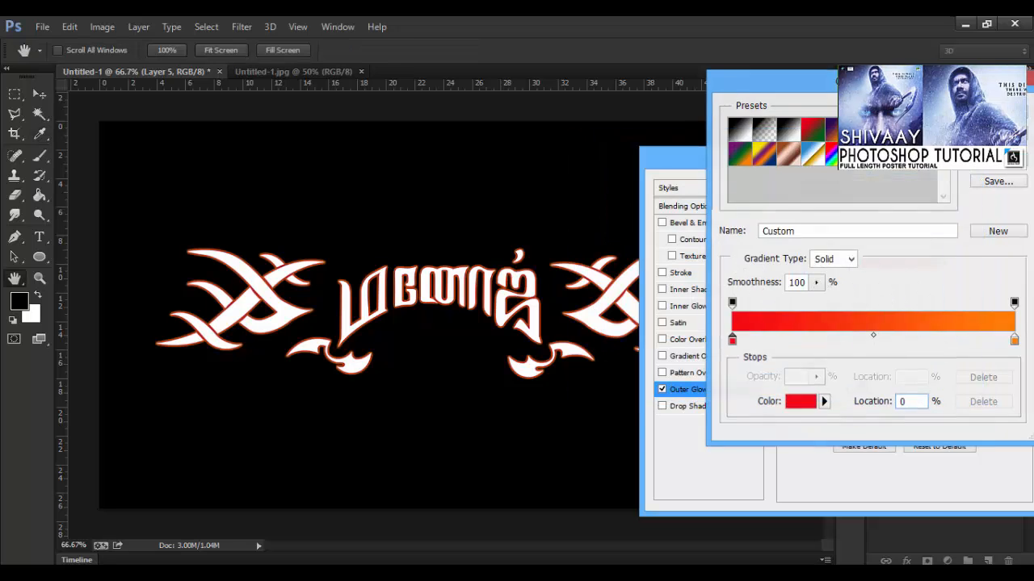
pyautogui.press('Return')
pyautogui.moveTo(861, 340)
pyautogui.mouseDown()
pyautogui.moveTo(869, 340)
pyautogui.moveTo(859, 341)
pyautogui.mouseUp()
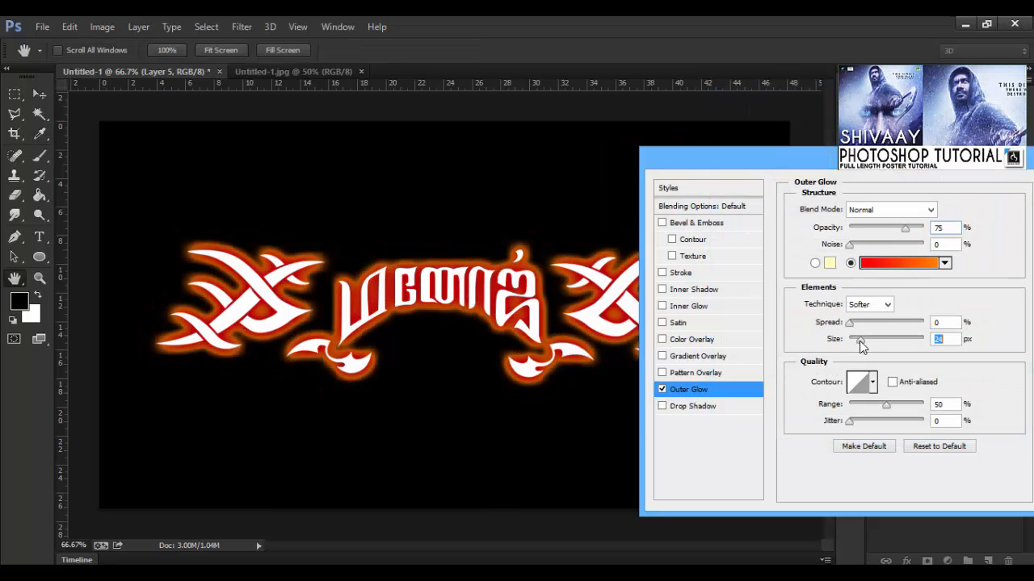
# - Set the outer glow's opacity to 78%, range to 94% and size to 16 px
pyautogui.click(848, 323)
pyautogui.moveTo(863, 343); pyautogui.dragTo(864, 340)
pyautogui.moveTo(905, 229)
pyautogui.mouseDown()
pyautogui.moveTo(877, 228)
pyautogui.moveTo(905, 231)
pyautogui.mouseUp()
pyautogui.click(865, 340)
pyautogui.moveTo(864, 341); pyautogui.dragTo(855, 342)
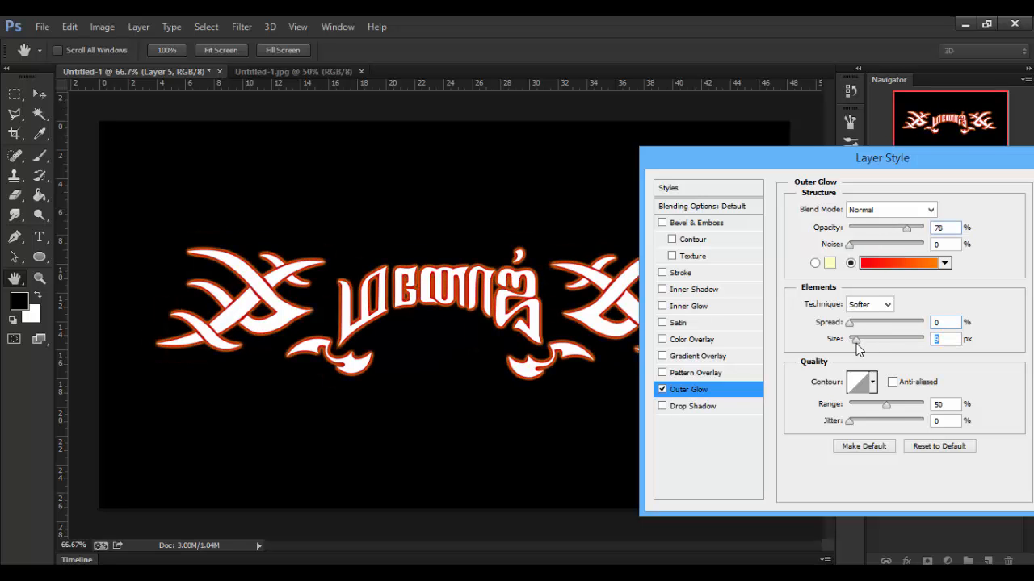
pyautogui.moveTo(888, 405); pyautogui.dragTo(919, 406)
pyautogui.moveTo(863, 340); pyautogui.dragTo(858, 340)
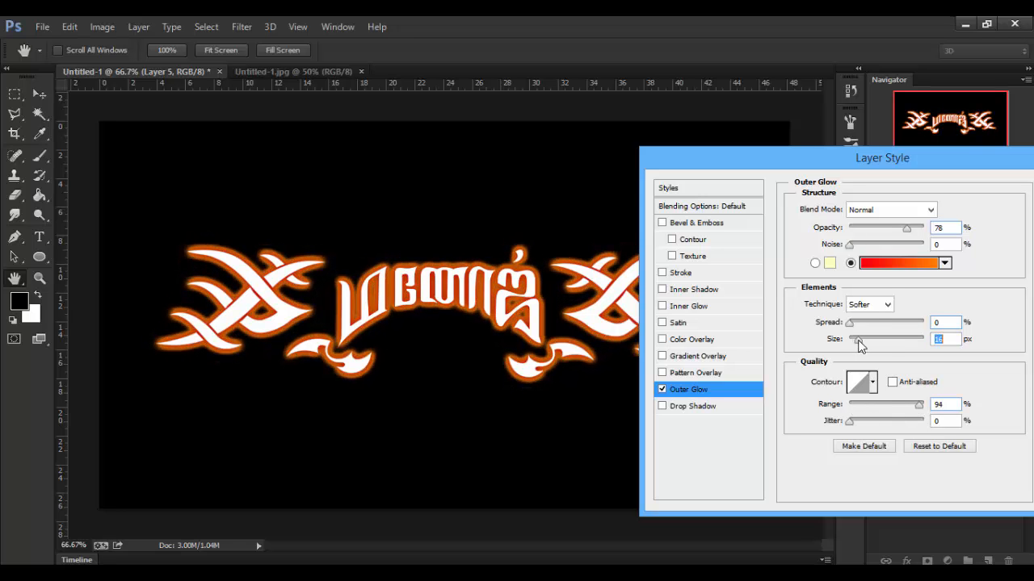
# - Recolour the starting stop of the outer glow's gradient to orange-red ff3000
pyautogui.click(882, 268)
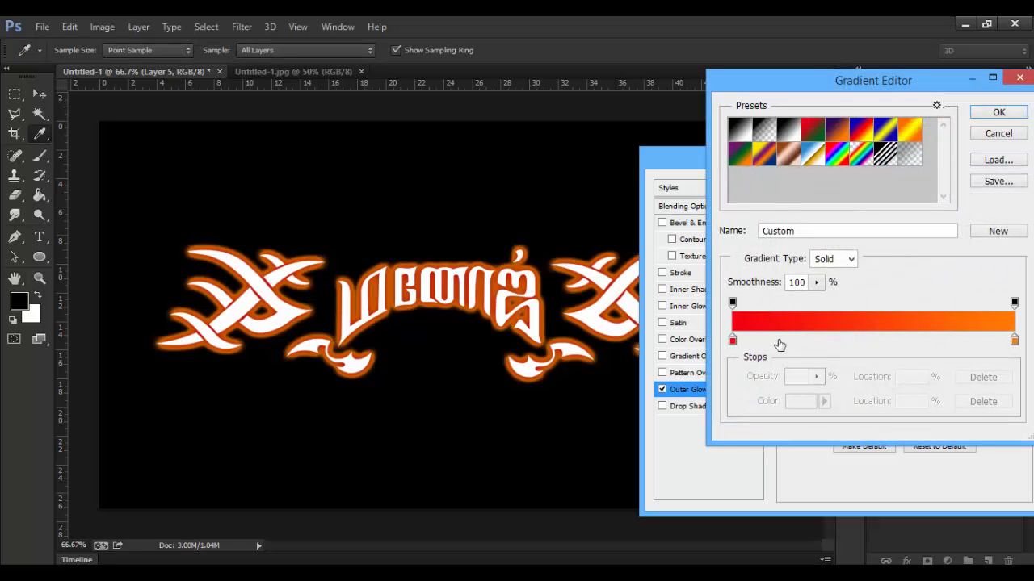
pyautogui.click(733, 340)
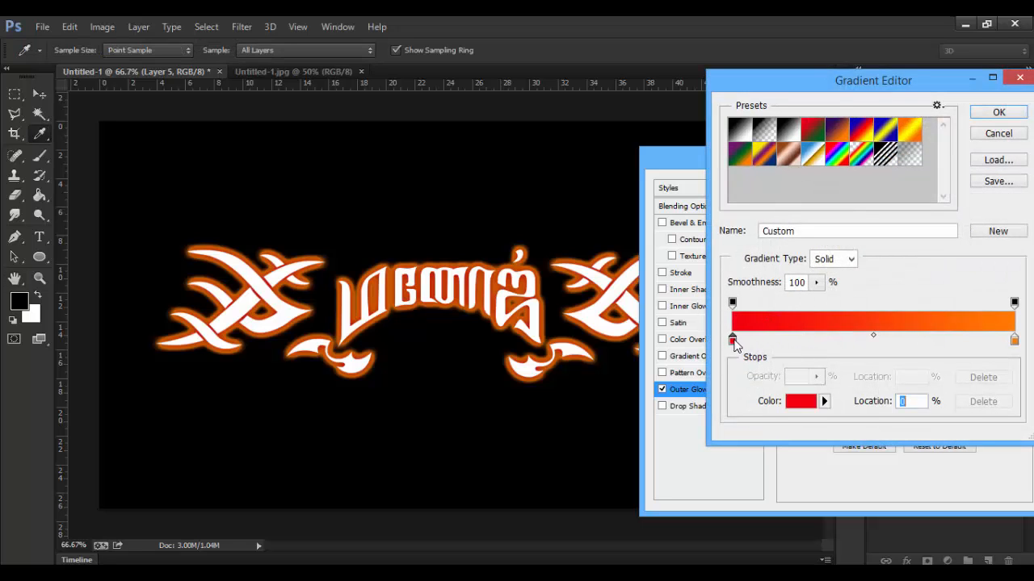
pyautogui.click(797, 404)
pyautogui.moveTo(800, 370)
pyautogui.mouseDown()
pyautogui.moveTo(799, 334)
pyautogui.moveTo(799, 364)
pyautogui.mouseUp()
pyautogui.click(929, 167)
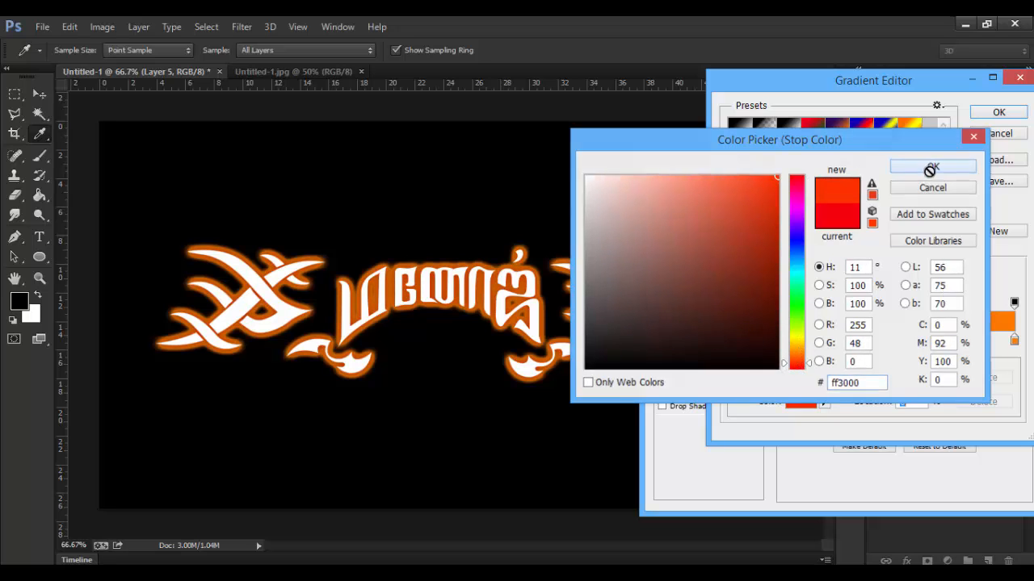
# - Fade the far end of the glow gradient by setting its last opacity stop to 0%, and accept the gradient
pyautogui.click(1014, 304)
pyautogui.moveTo(772, 376); pyautogui.dragTo(748, 388)
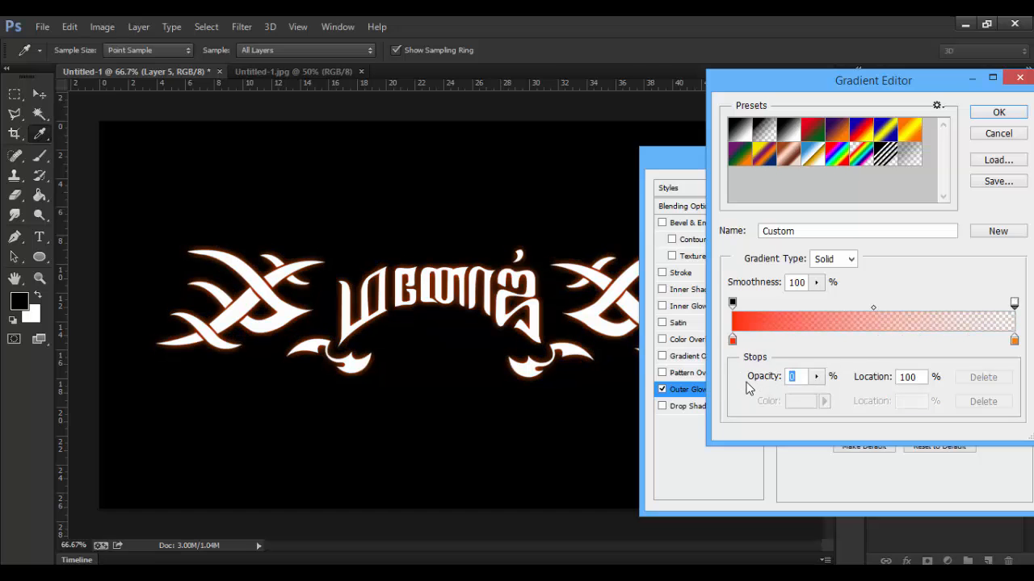
pyautogui.click(990, 115)
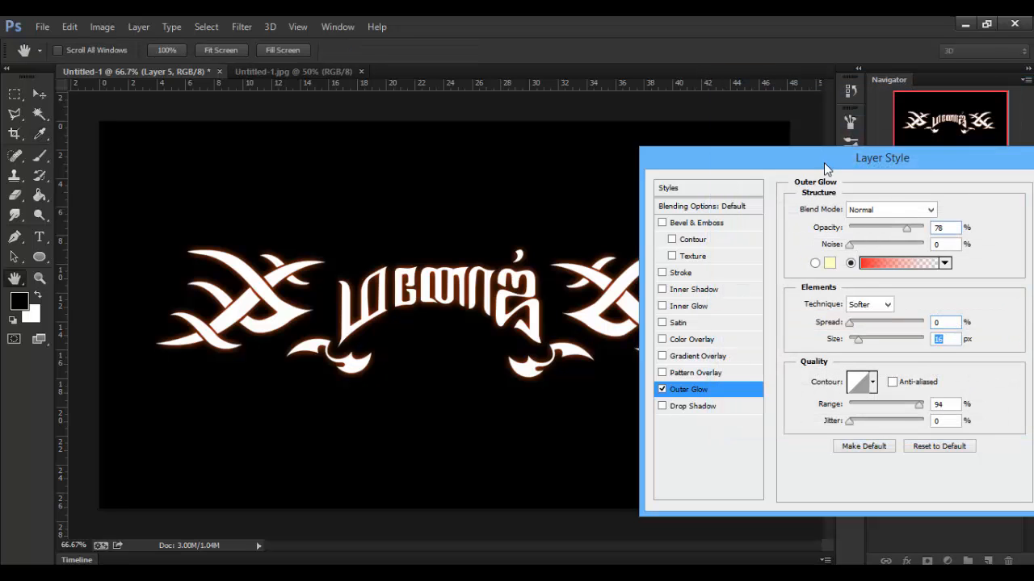
# - Raise the outer glow's opacity to 100%, keeping its size at 16 px
pyautogui.moveTo(825, 168); pyautogui.dragTo(775, 160)
pyautogui.moveTo(861, 226); pyautogui.dragTo(874, 223)
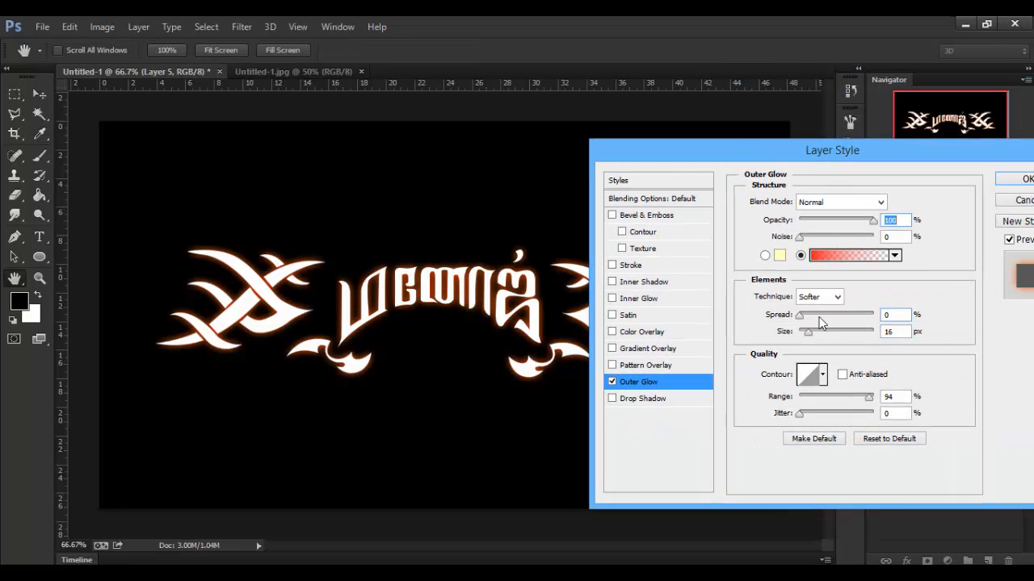
pyautogui.moveTo(808, 333); pyautogui.dragTo(810, 337)
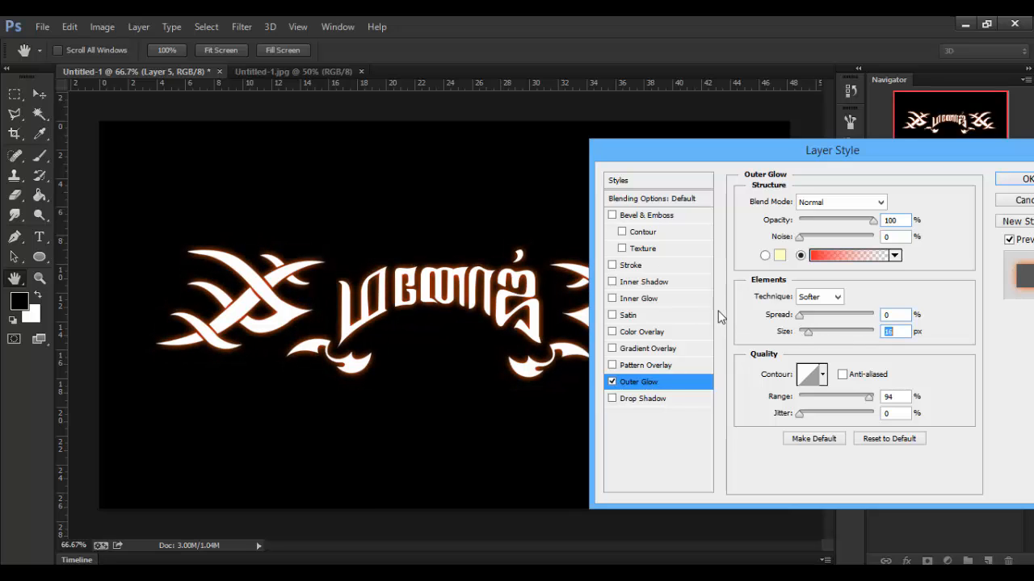
# - Add a Color Overlay in black (000000) to the merged artwork
pyautogui.click(642, 332)
pyautogui.click(893, 201)
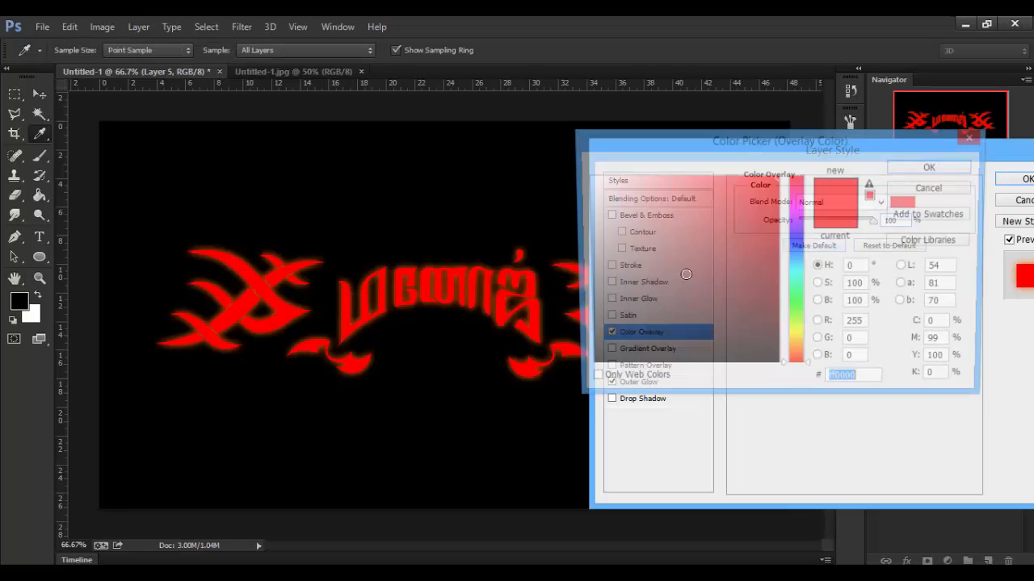
pyautogui.write('000000')
pyautogui.click(933, 167)
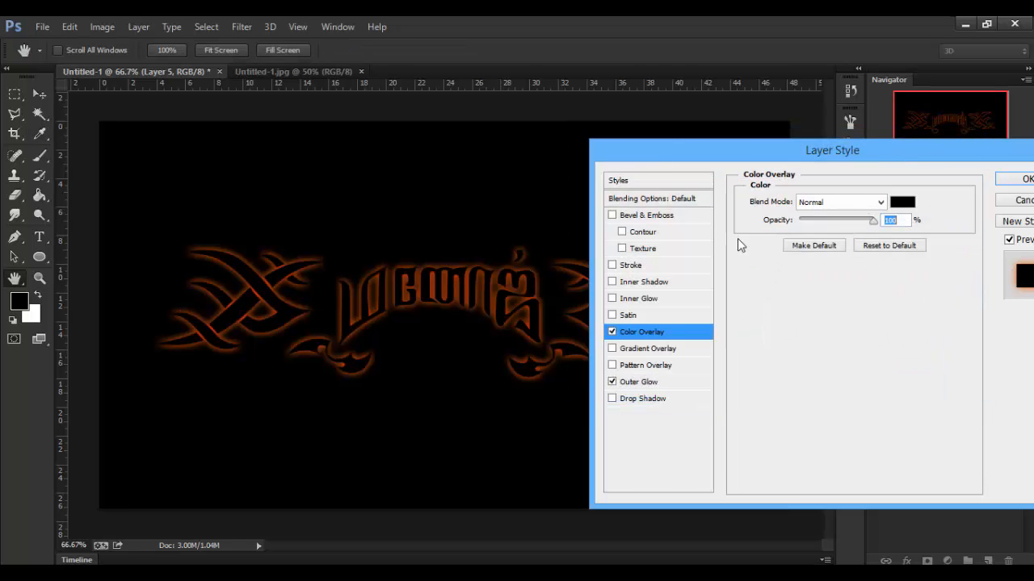
# - Raise the end opacity stop of the outer glow's gradient to 6%
pyautogui.hotkey('ctrl', '+')
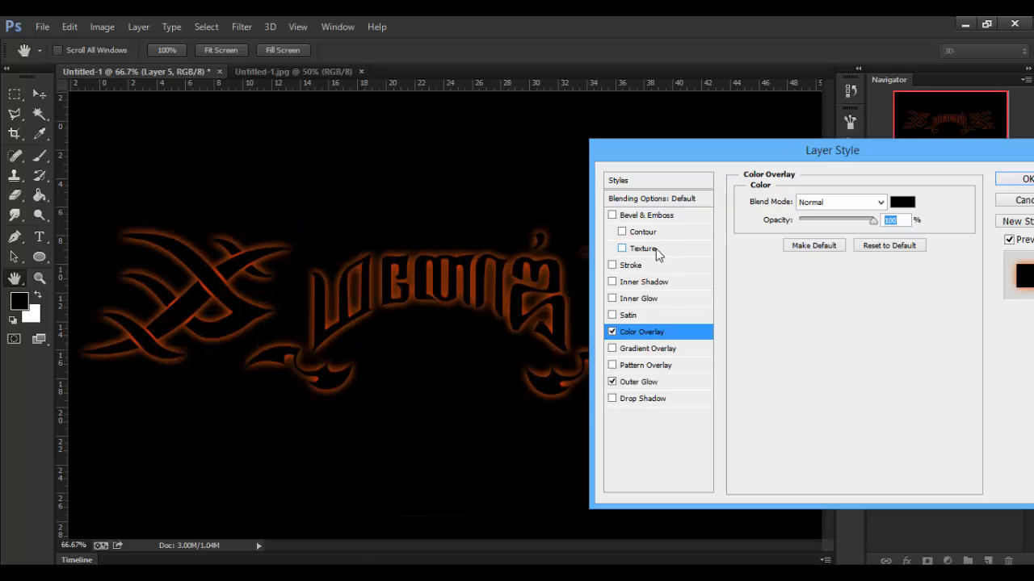
pyautogui.click(638, 384)
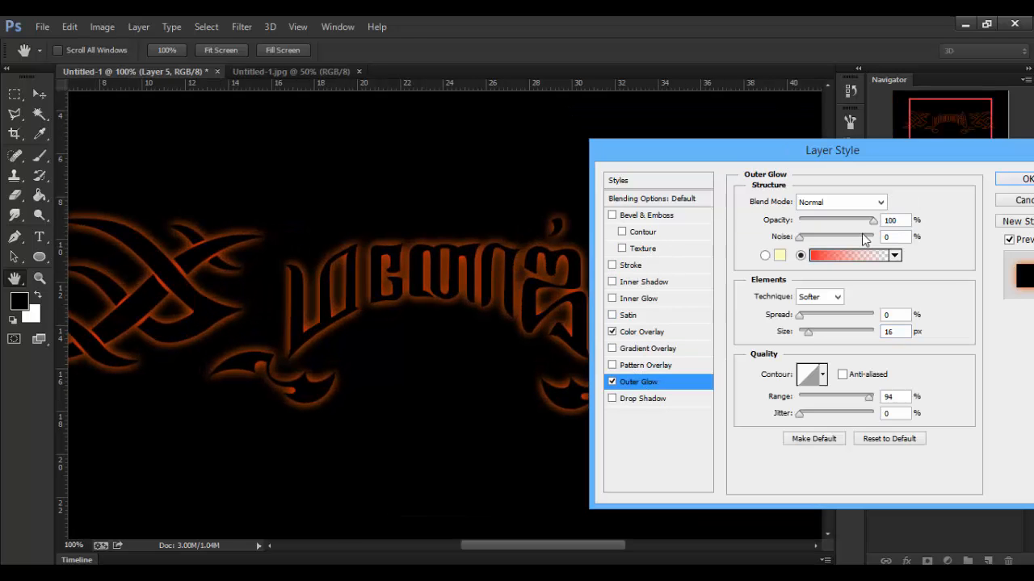
pyautogui.click(832, 257)
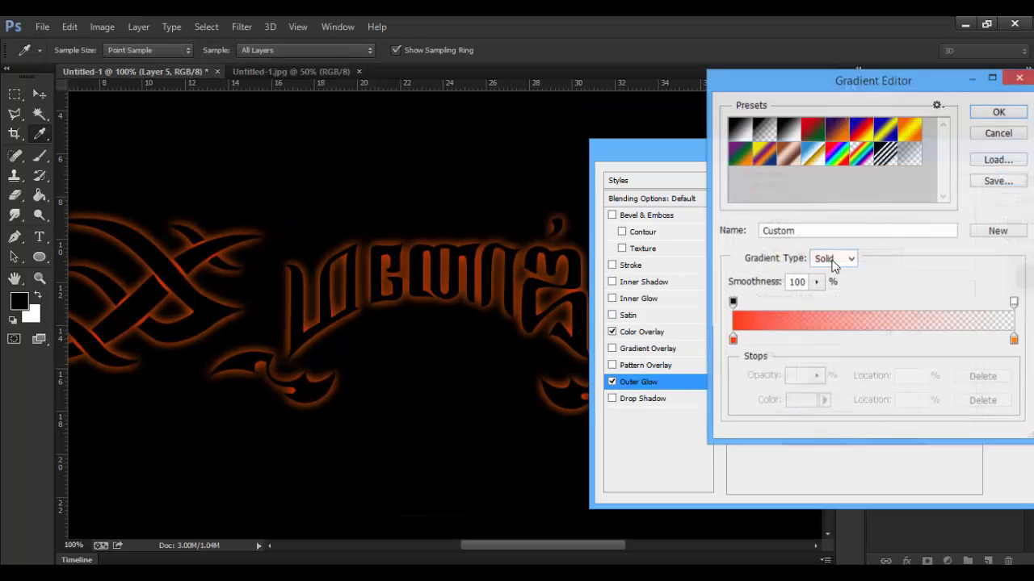
pyautogui.click(1013, 303)
pyautogui.moveTo(759, 380); pyautogui.dragTo(762, 379)
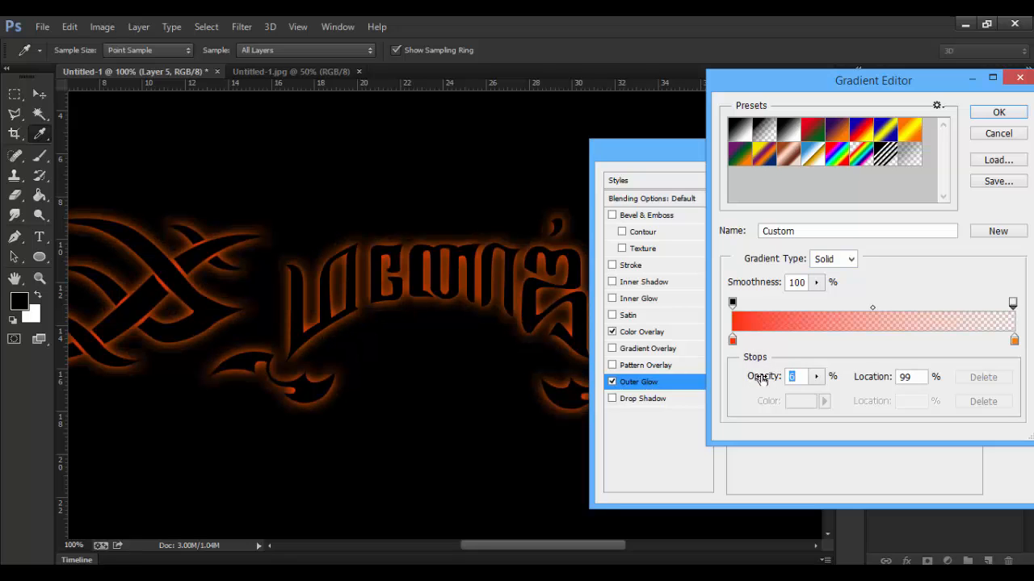
# - Make the glow gradient's starting stop white and place a red stop a little before the middle, then accept the gradient
pyautogui.click(732, 340)
pyautogui.click(799, 402)
pyautogui.click(587, 177)
pyautogui.click(933, 166)
pyautogui.moveTo(805, 340); pyautogui.dragTo(701, 349)
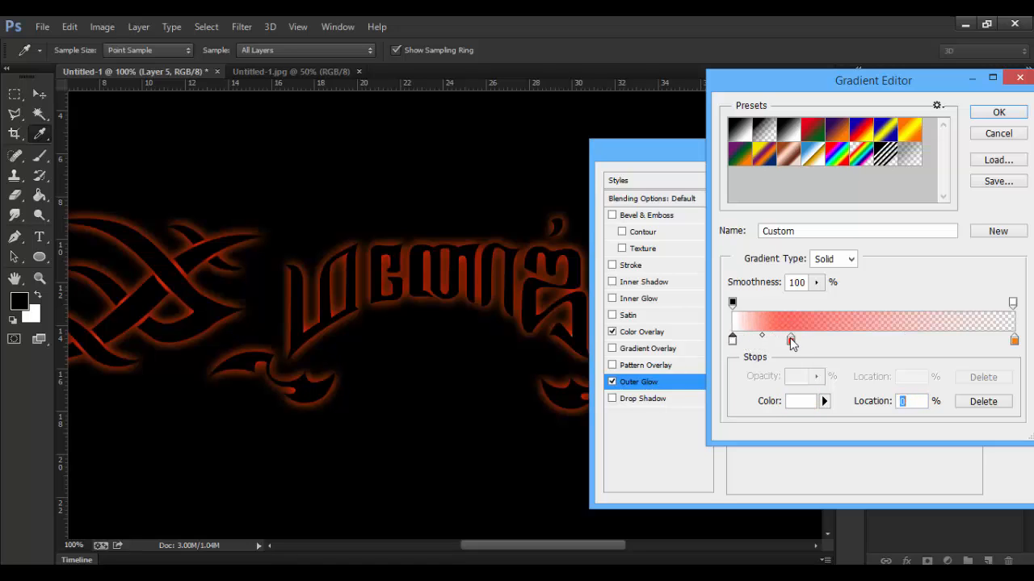
pyautogui.moveTo(791, 340); pyautogui.dragTo(848, 340)
pyautogui.moveTo(734, 342)
pyautogui.mouseDown()
pyautogui.moveTo(783, 341)
pyautogui.moveTo(729, 345)
pyautogui.mouseUp()
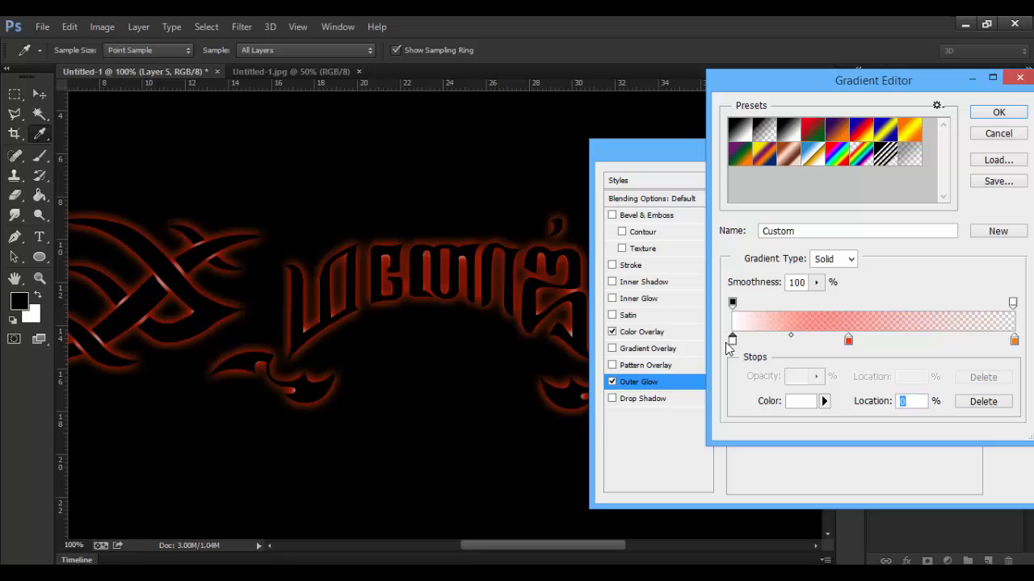
pyautogui.click(977, 118)
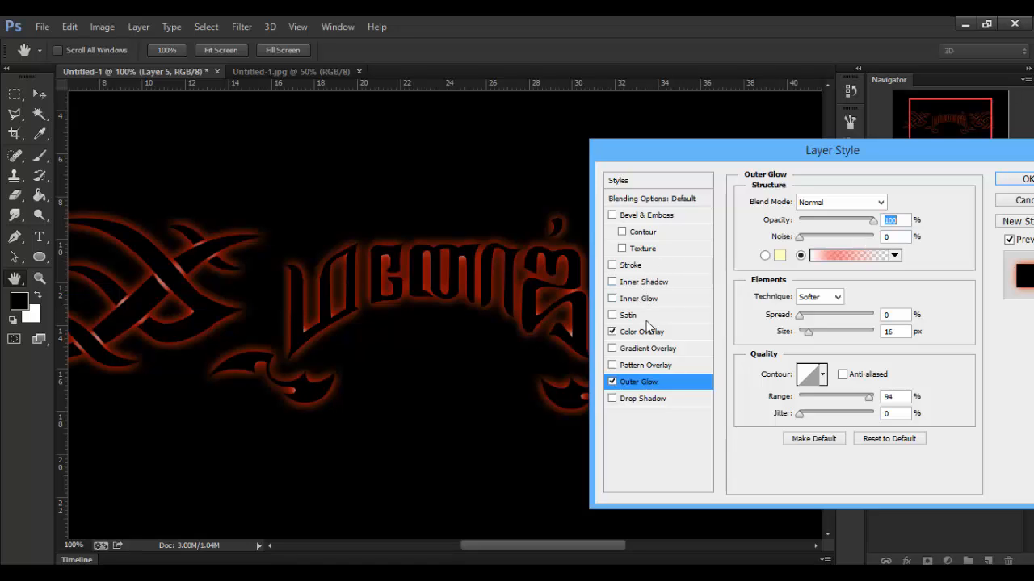
# - Add a white Drop Shadow in Normal blend mode with 0 px distance, 13% spread and 6 px size
pyautogui.click(641, 399)
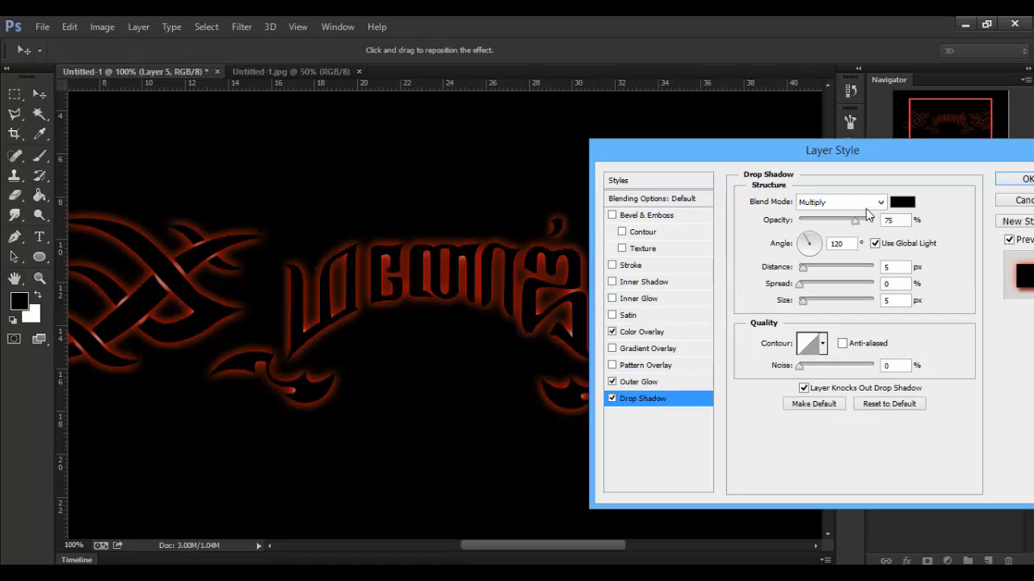
pyautogui.click(902, 202)
pyautogui.click(583, 174)
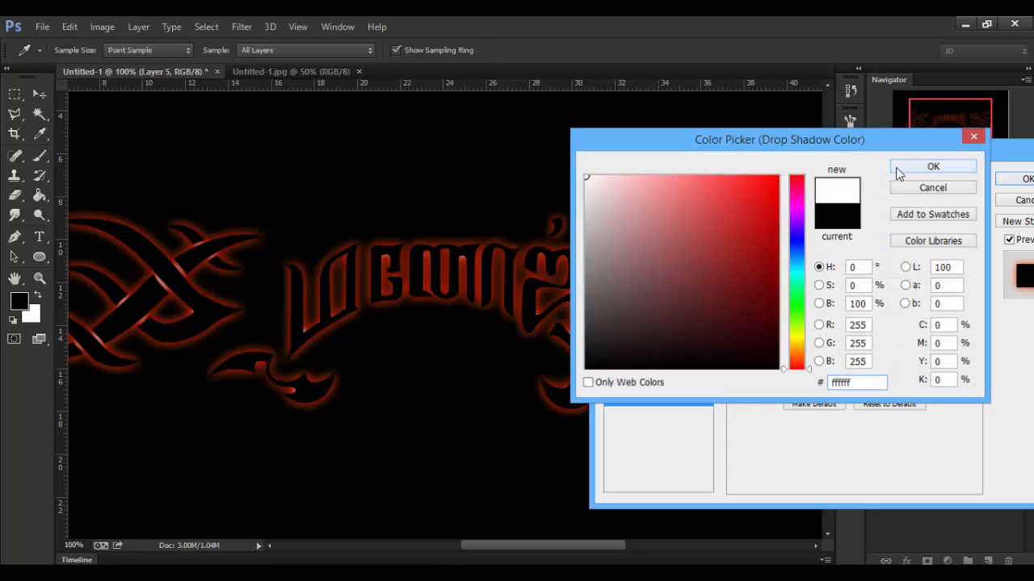
pyautogui.click(898, 168)
pyautogui.click(837, 202)
pyautogui.click(842, 19)
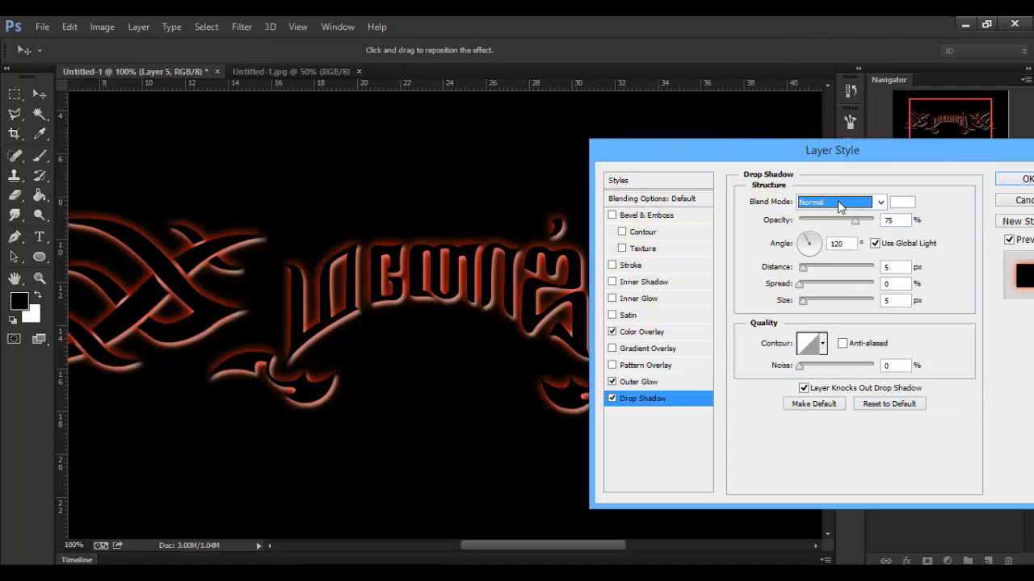
pyautogui.moveTo(789, 267); pyautogui.dragTo(804, 306)
# - Recolour the drop shadow to orange ff8a00 and apply the layer style
pyautogui.click(905, 202)
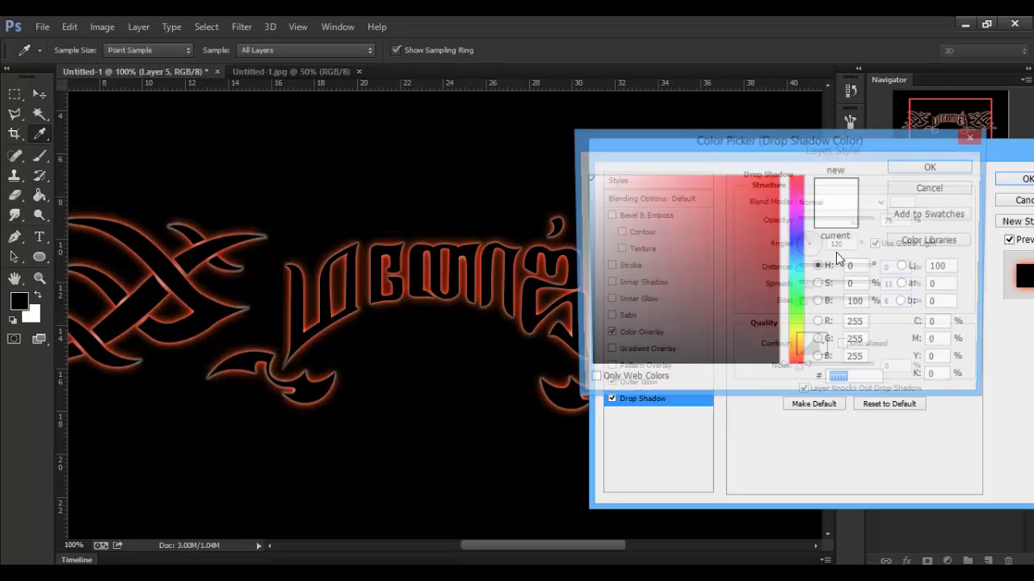
pyautogui.click(797, 347)
pyautogui.click(779, 235)
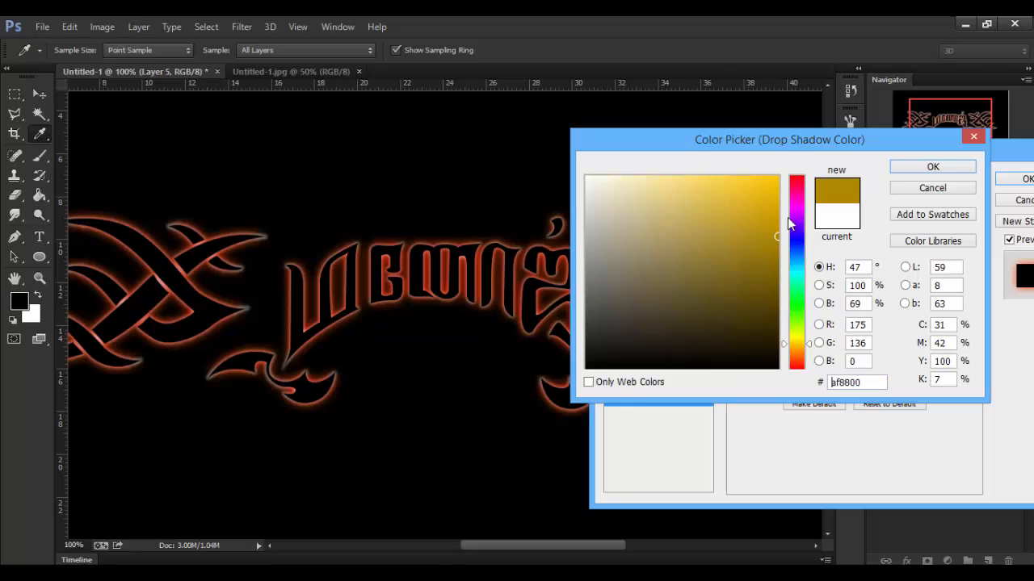
pyautogui.click(777, 176)
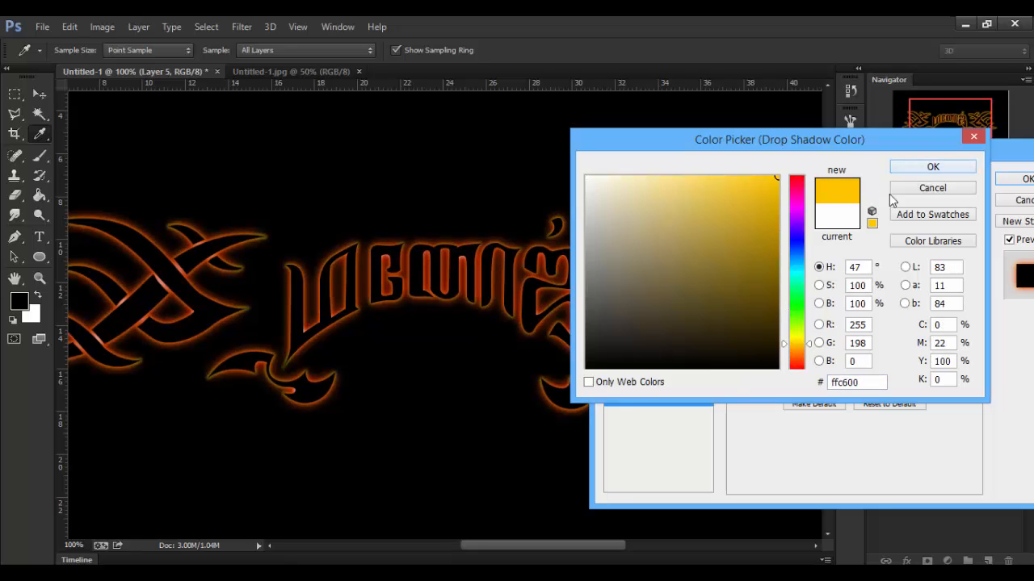
pyautogui.click(808, 347)
pyautogui.click(809, 352)
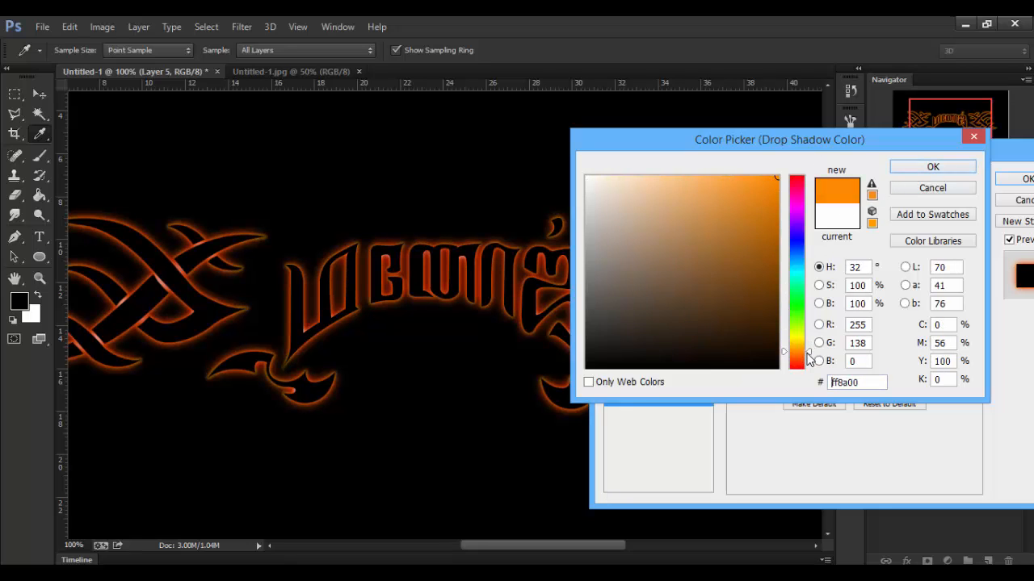
pyautogui.click(927, 168)
pyautogui.click(1024, 179)
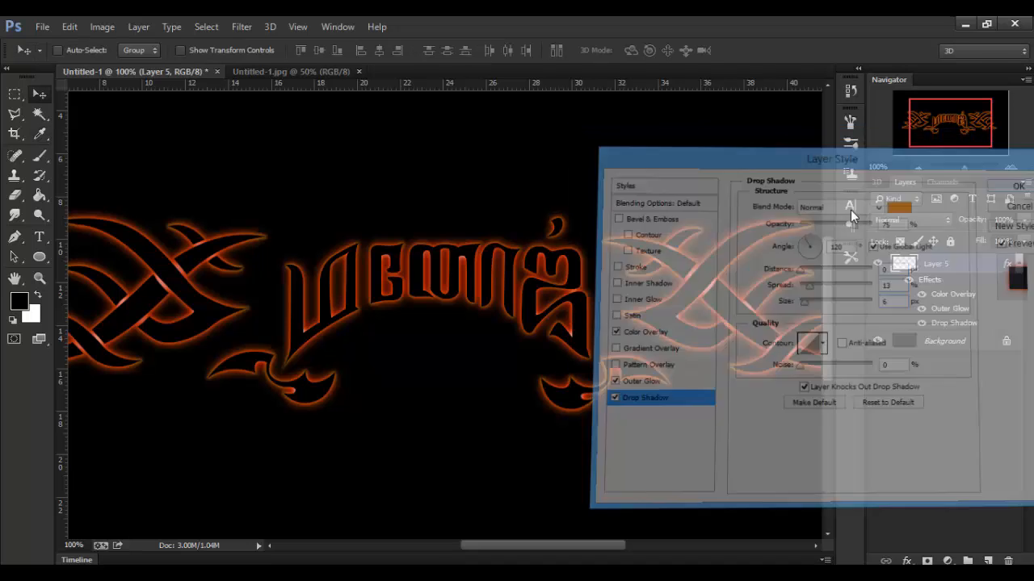
# - Remove the white stop from the outer glow's gradient, move the red stop to 17% and apply the layer style
pyautogui.hotkey('ctrl', '-')
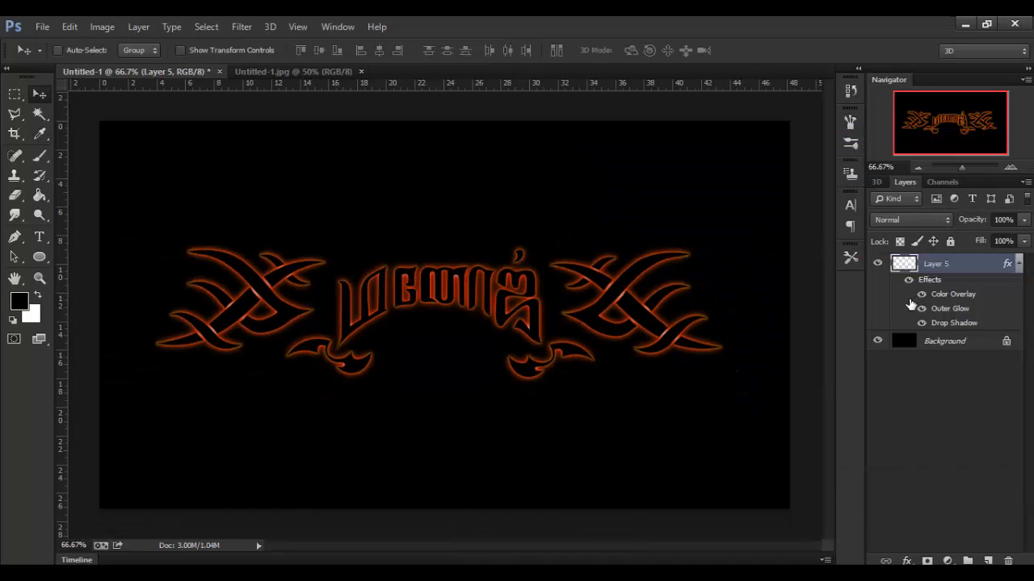
pyautogui.doubleClick(957, 315)
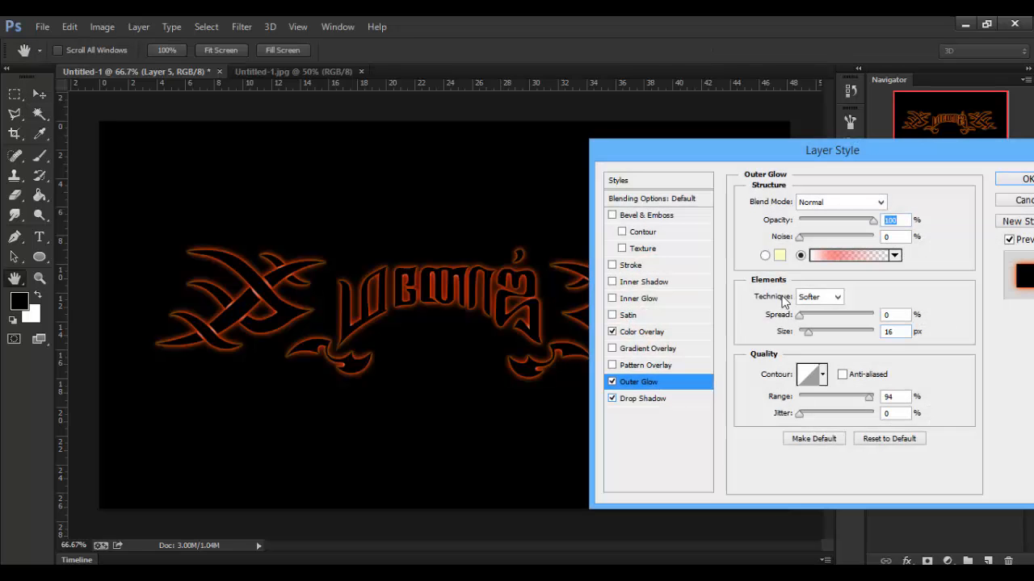
pyautogui.click(816, 257)
pyautogui.moveTo(732, 339); pyautogui.dragTo(733, 367)
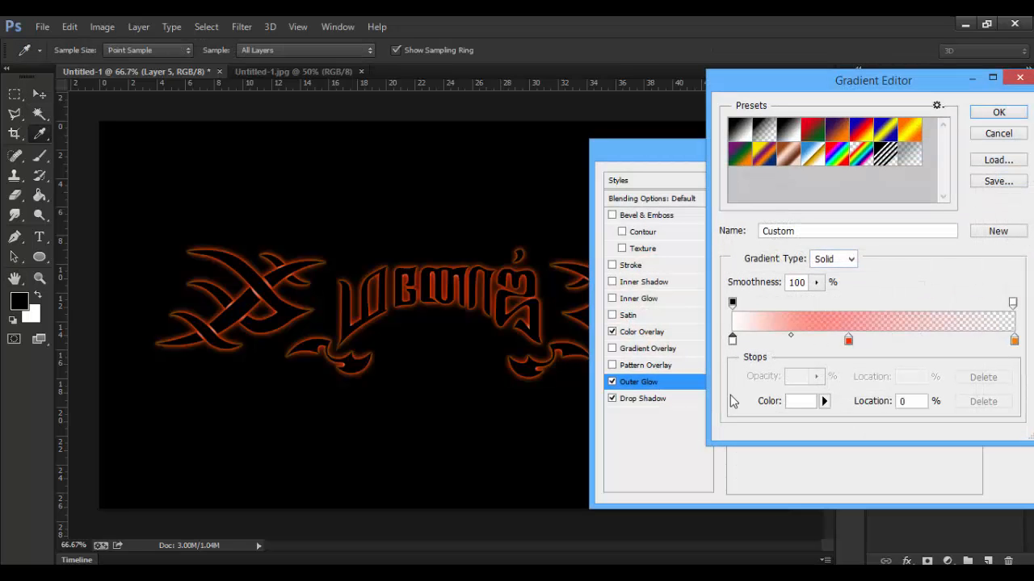
pyautogui.moveTo(848, 339); pyautogui.dragTo(781, 343)
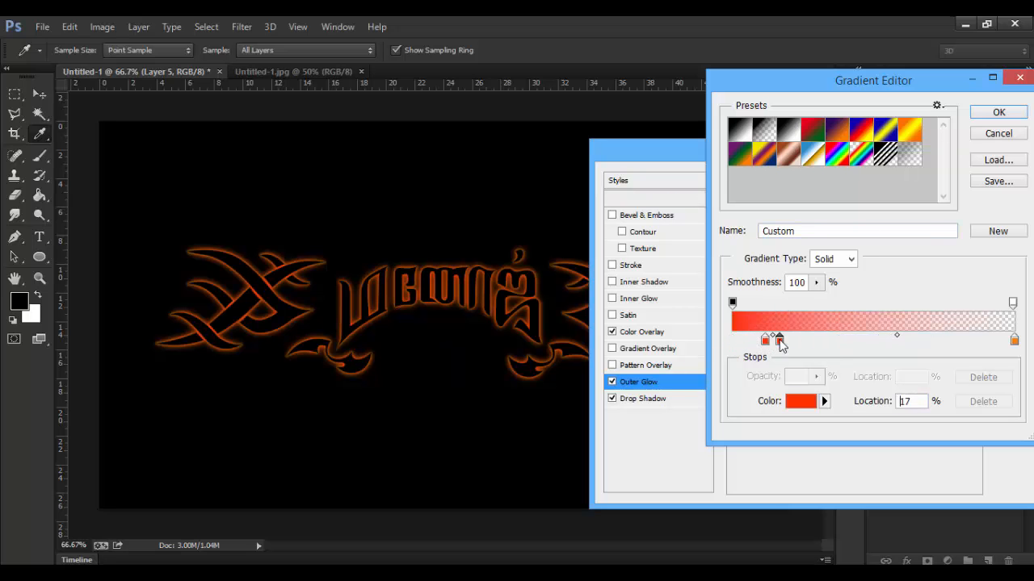
pyautogui.click(987, 118)
pyautogui.click(1019, 179)
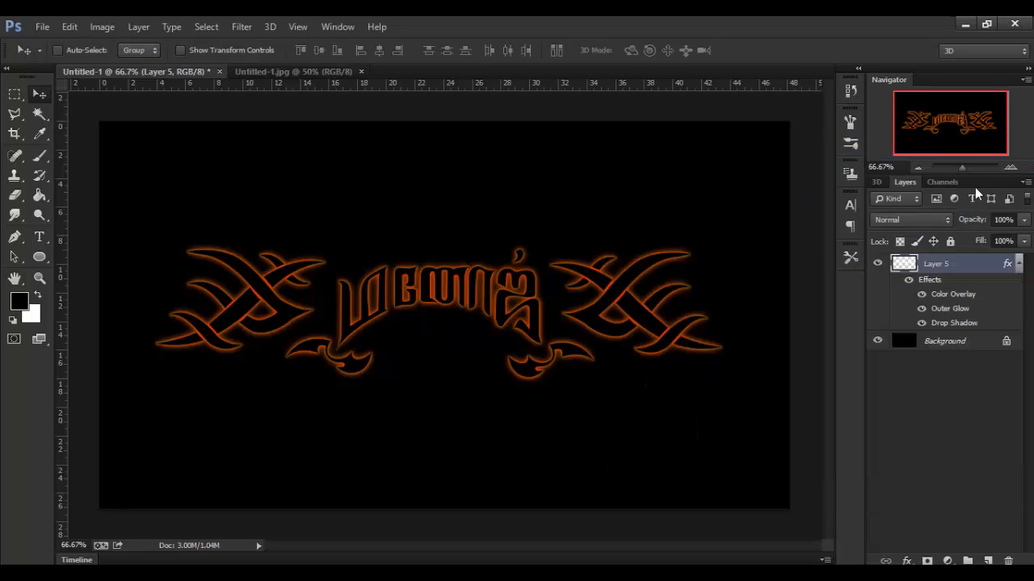